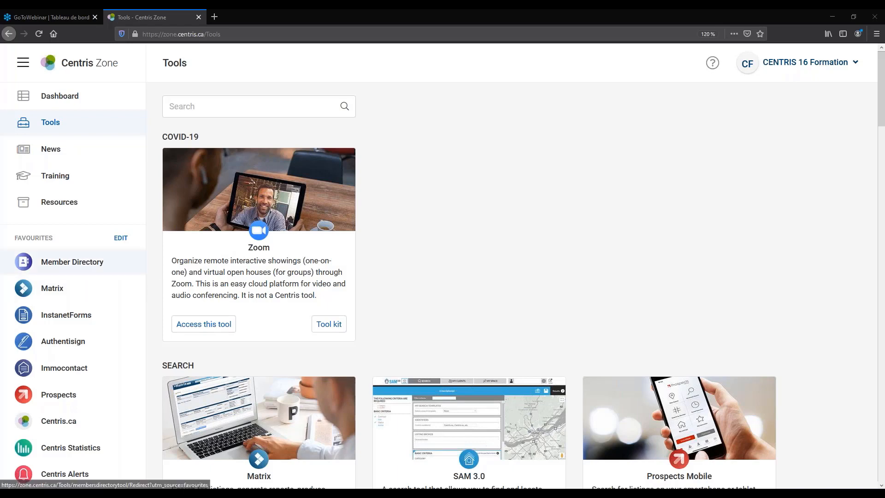
Reload the Tools page and save favourites with Matrix, Marketplace and Centris Statistics ticked.
click(49, 122)
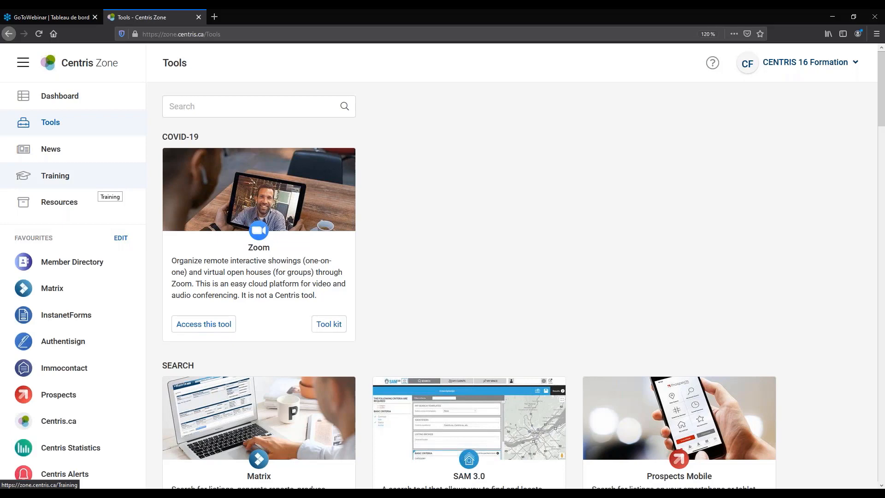
click(120, 238)
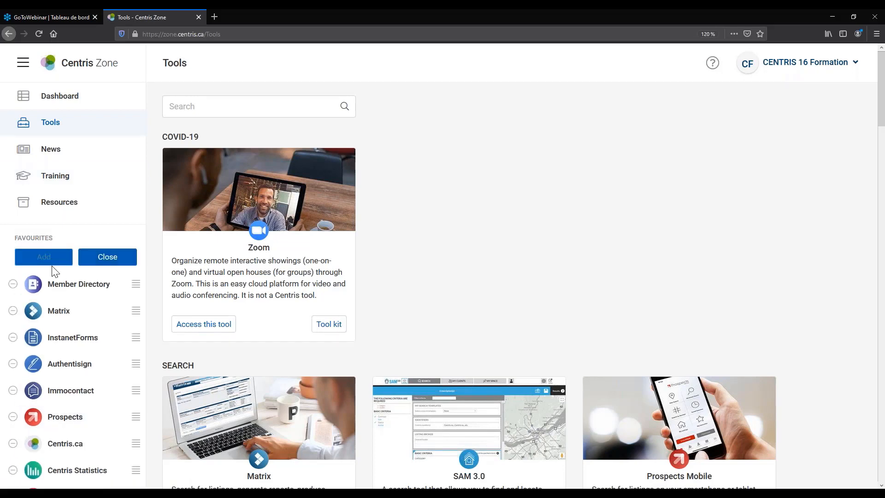
click(52, 262)
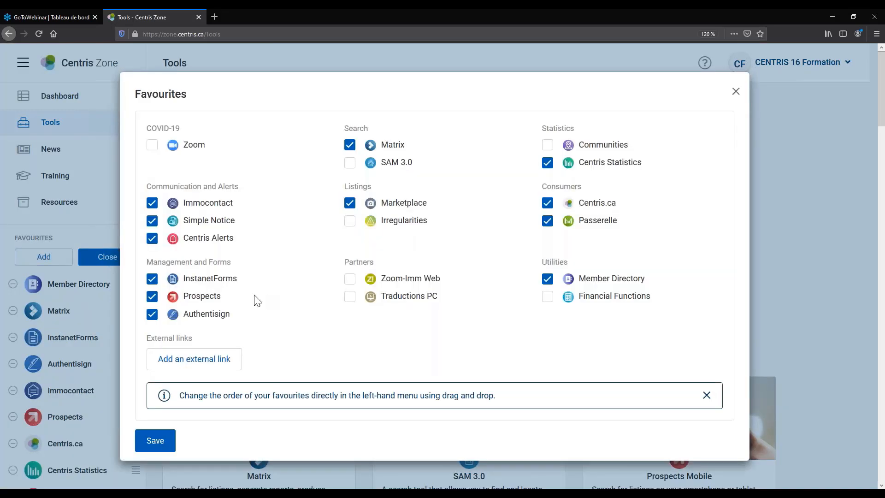
click(155, 441)
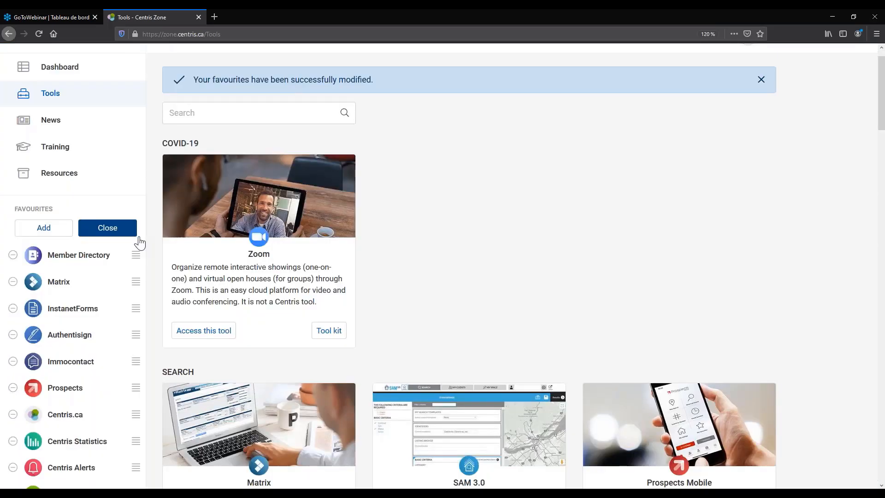
click(137, 235)
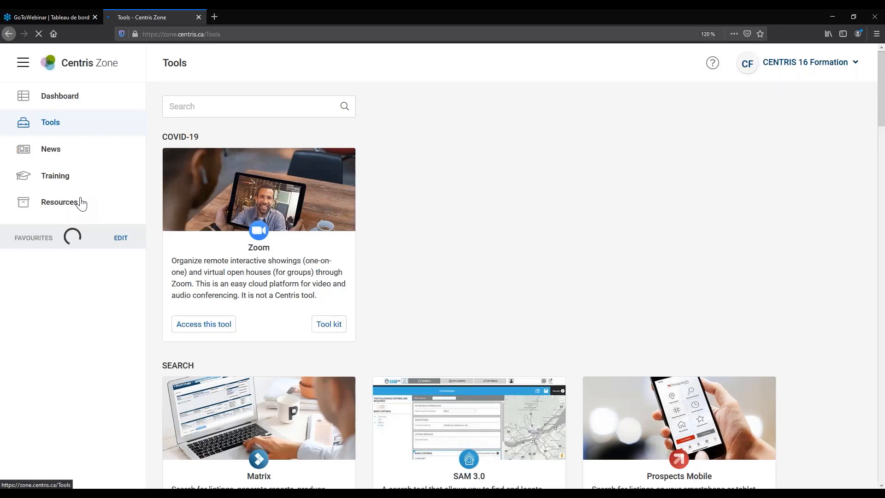
Open the Matrix tool kit page and scroll down to its webinars and tutorial videos.
scroll(508, 166, down, 5)
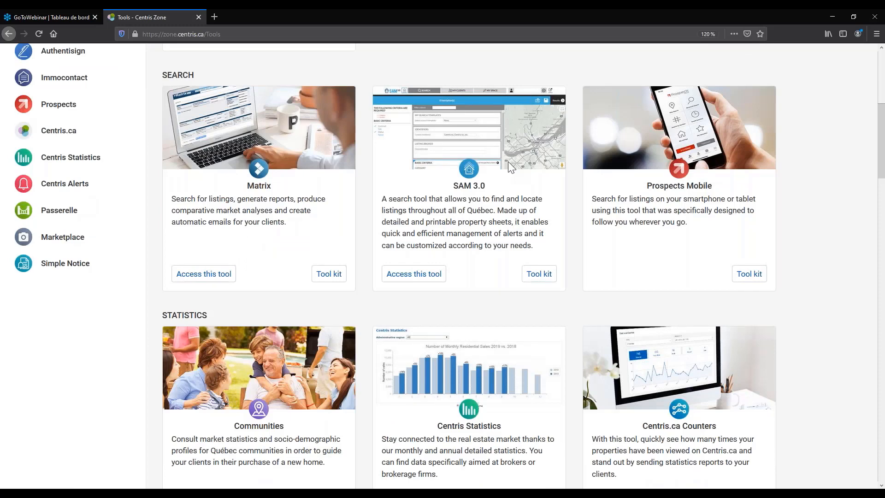
click(323, 276)
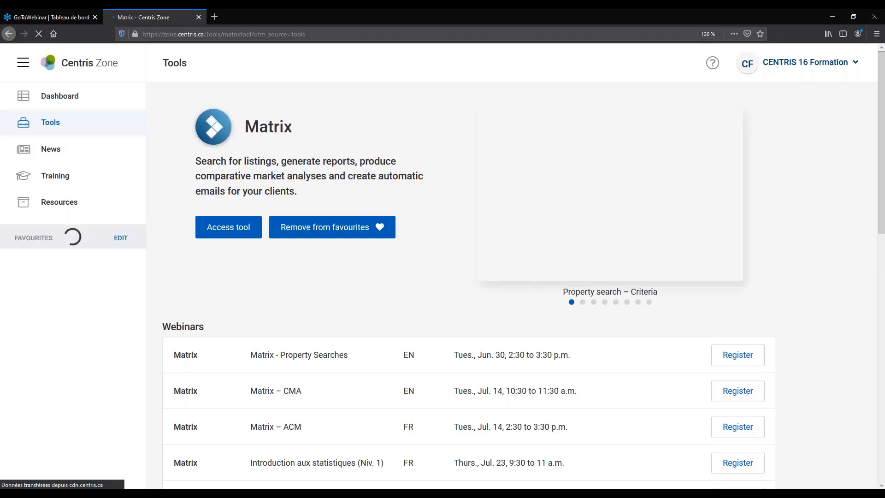
scroll(295, 191, down, 5)
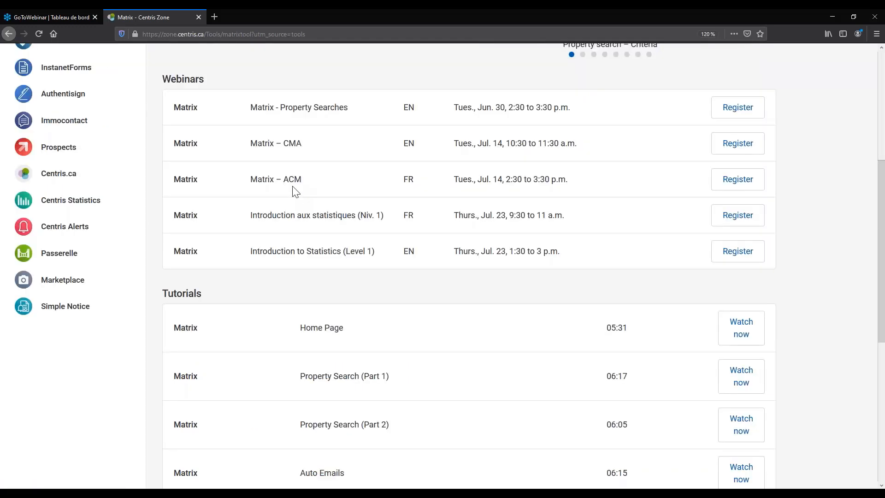
scroll(295, 192, down, 5)
scroll(368, 318, down, 2)
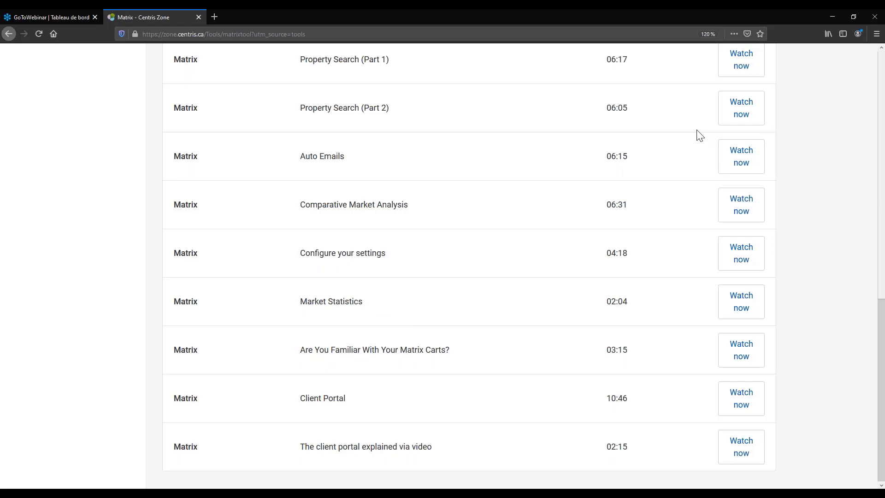
click(735, 151)
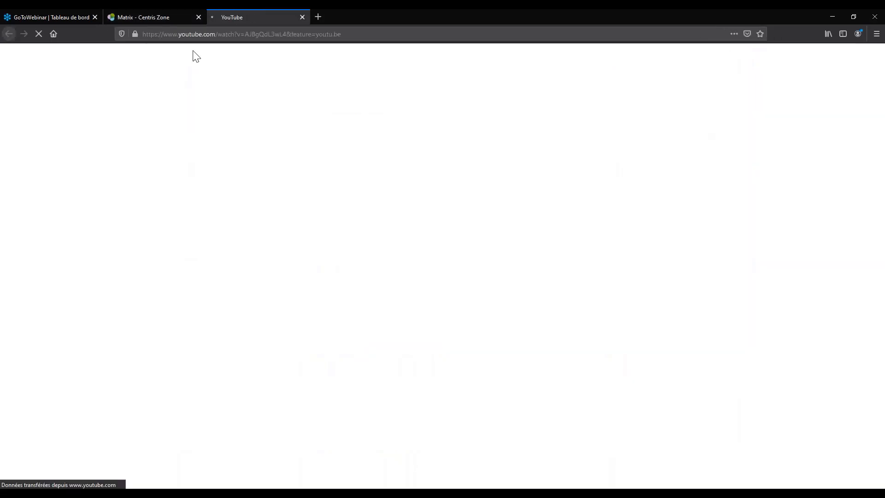
click(164, 20)
click(240, 17)
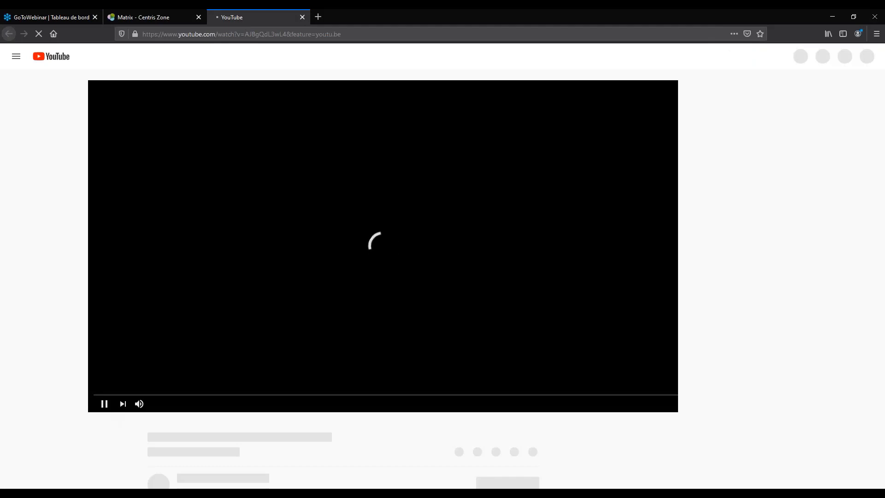
click(66, 407)
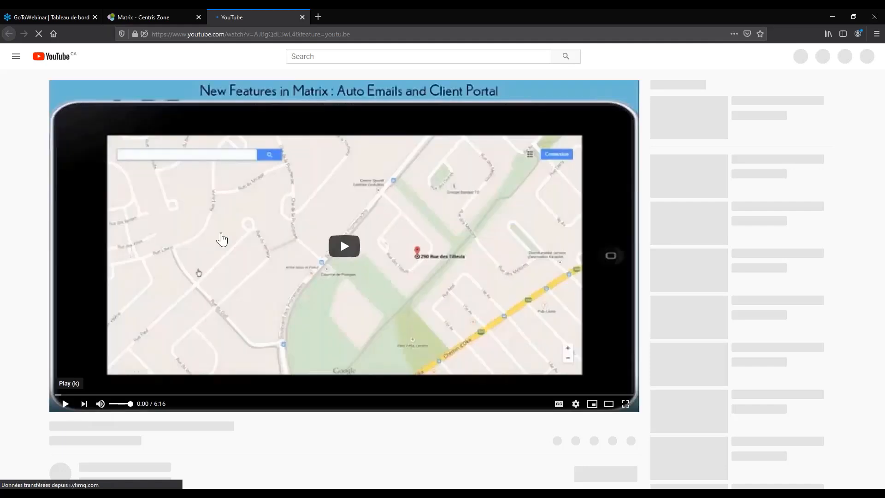
click(171, 17)
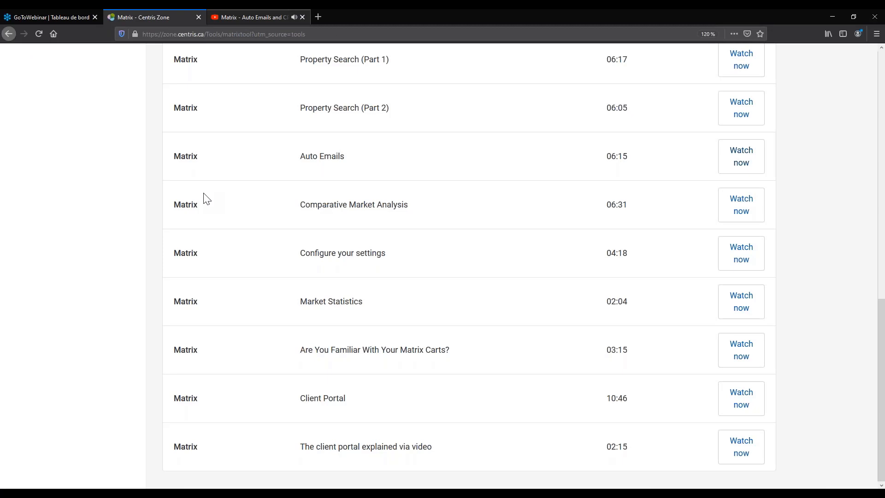
click(254, 17)
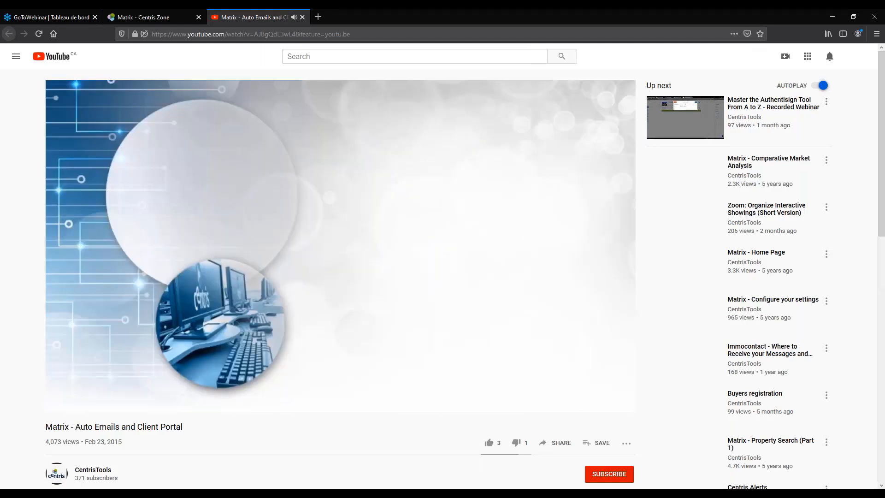
key(ctrl+w)
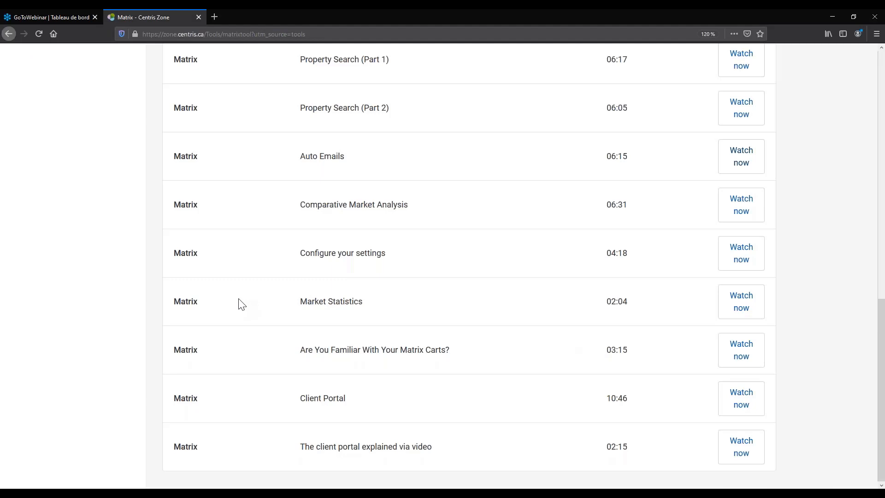
Launch Matrix in a new tab from the Access tool button on its tool page.
scroll(471, 337, up, 5)
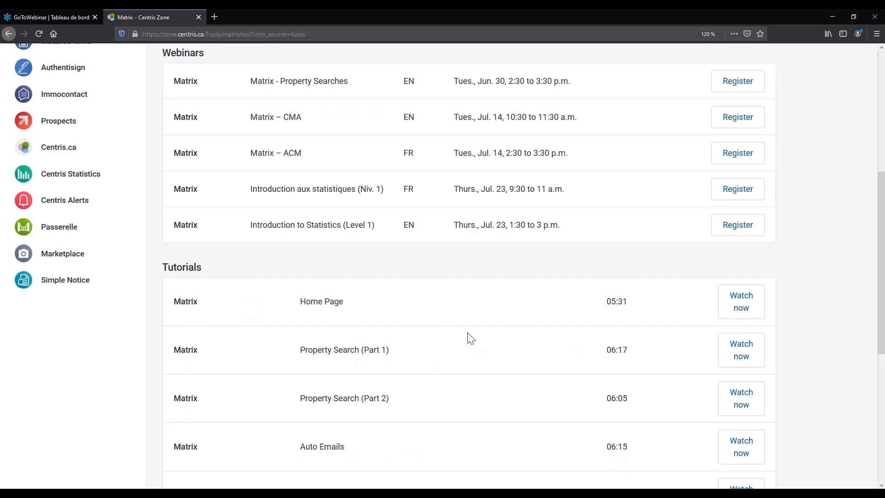
scroll(249, 242, down, 1)
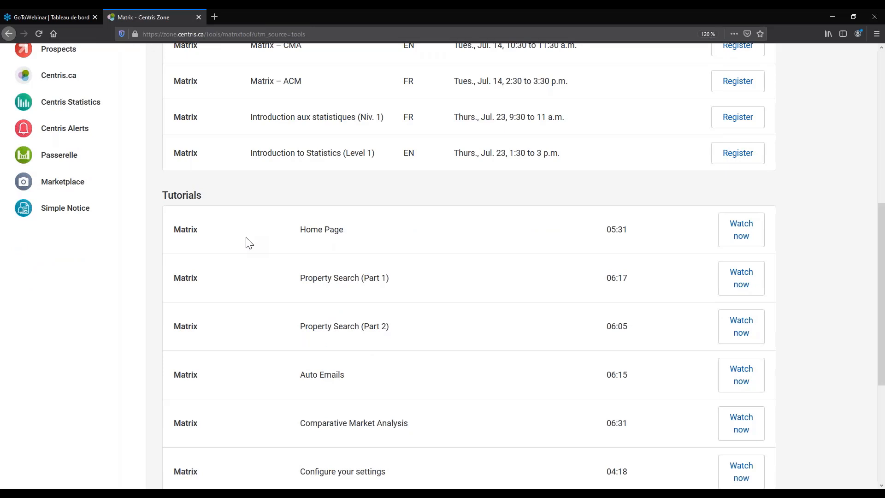
scroll(249, 242, up, 5)
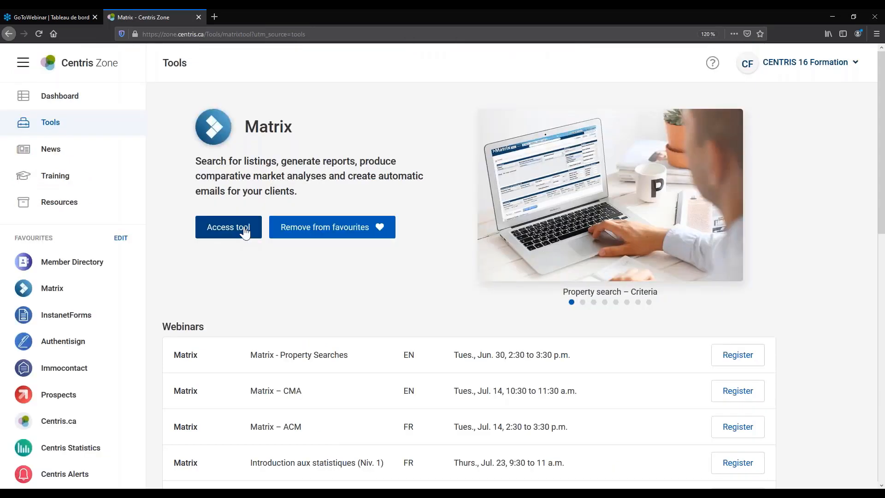
click(245, 232)
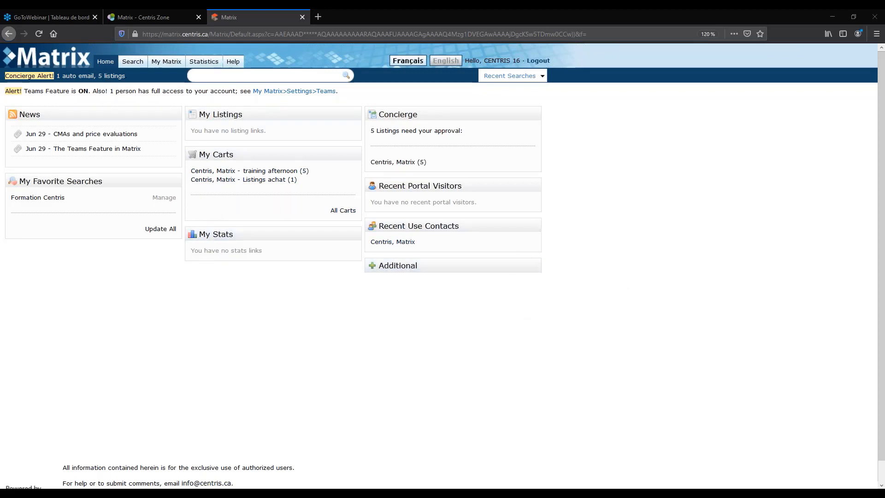
mouse_move(136, 68)
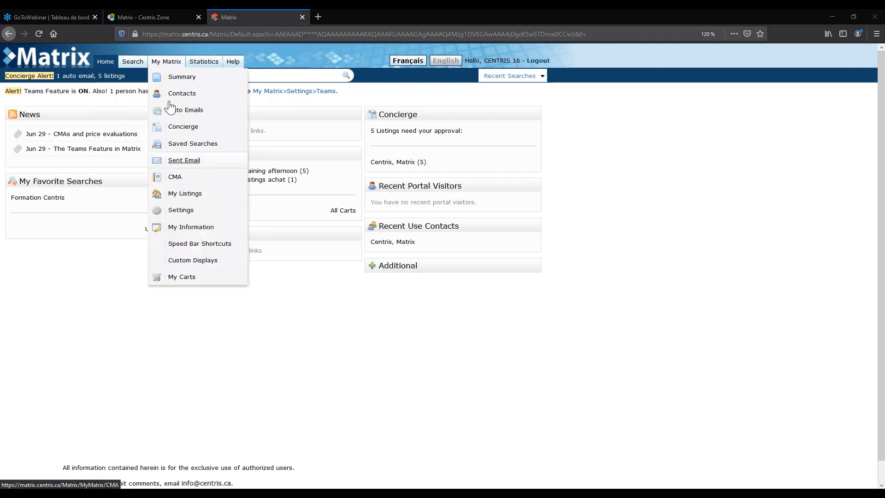
mouse_move(197, 69)
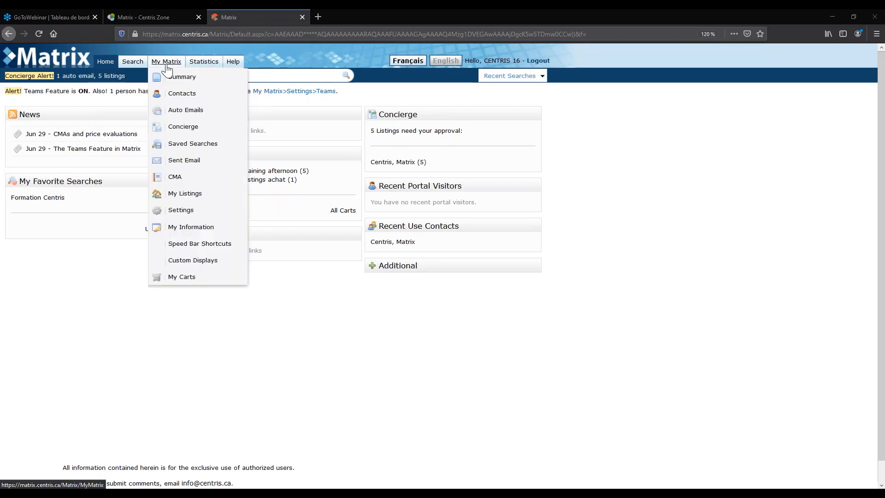
mouse_move(142, 84)
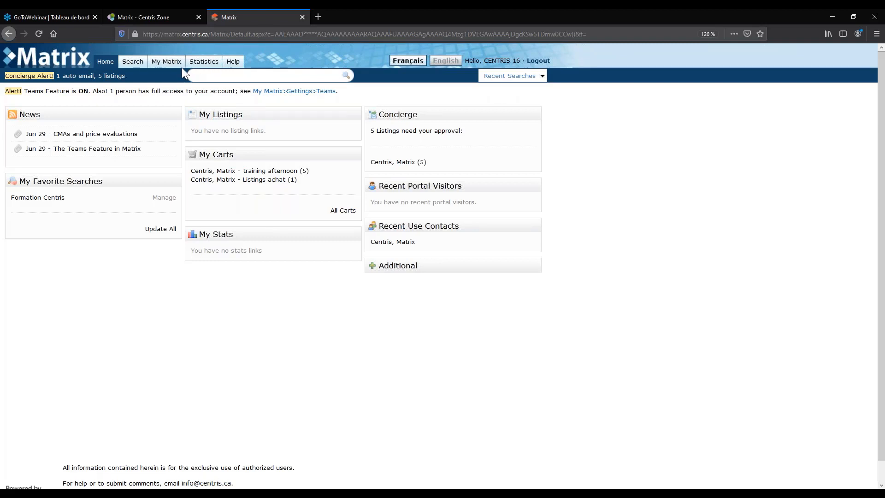
mouse_move(182, 68)
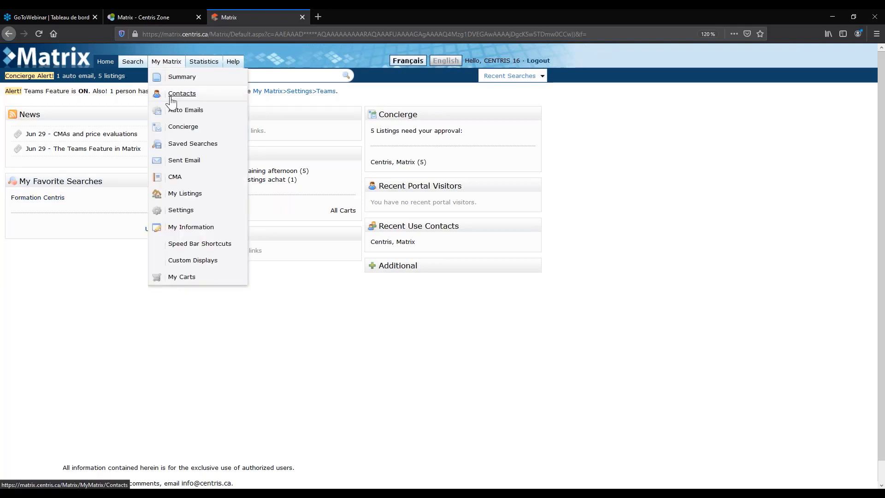
Open Active Contacts, inspect the new-contact form's name and email fields, and close it unsaved.
click(171, 95)
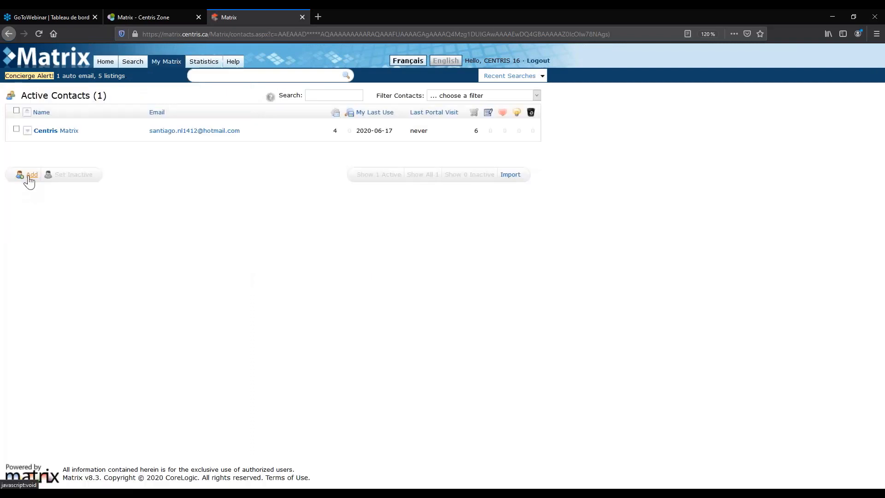
click(29, 177)
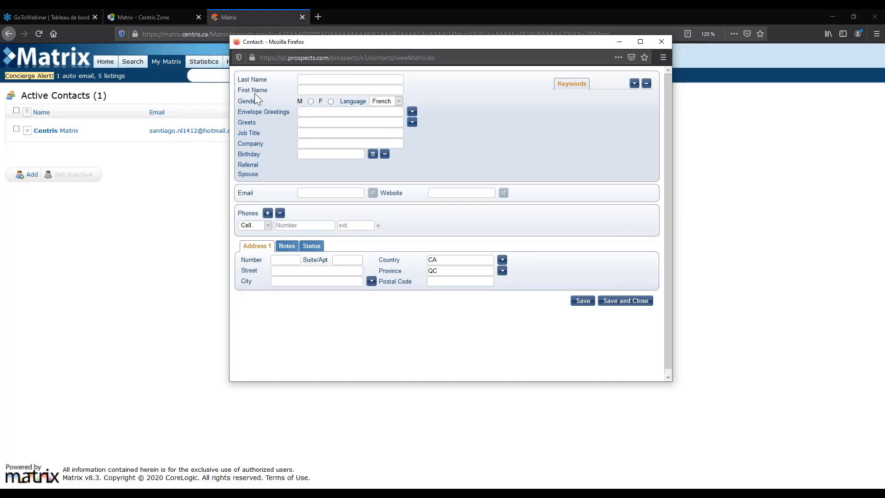
click(341, 195)
click(317, 79)
click(300, 192)
click(326, 91)
click(660, 41)
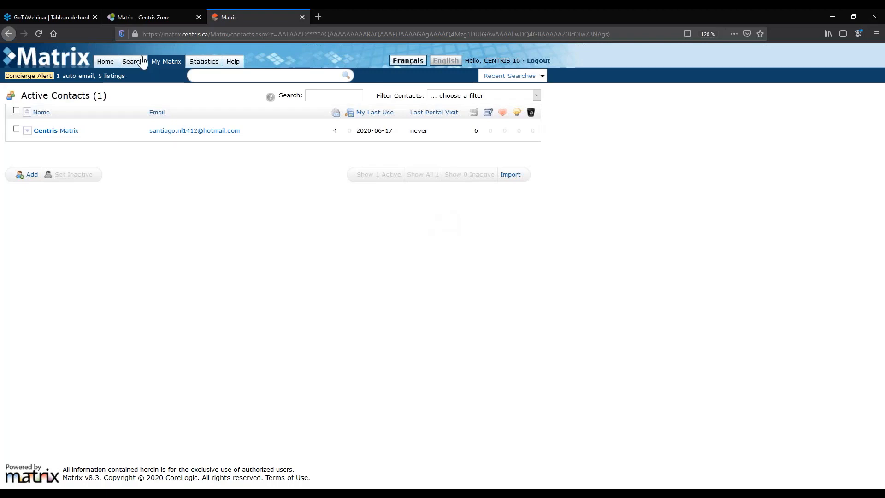
Open the My Matrix summary, then browse the Revenue Property, Land/Lot and Cross Property search submenus.
mouse_move(130, 63)
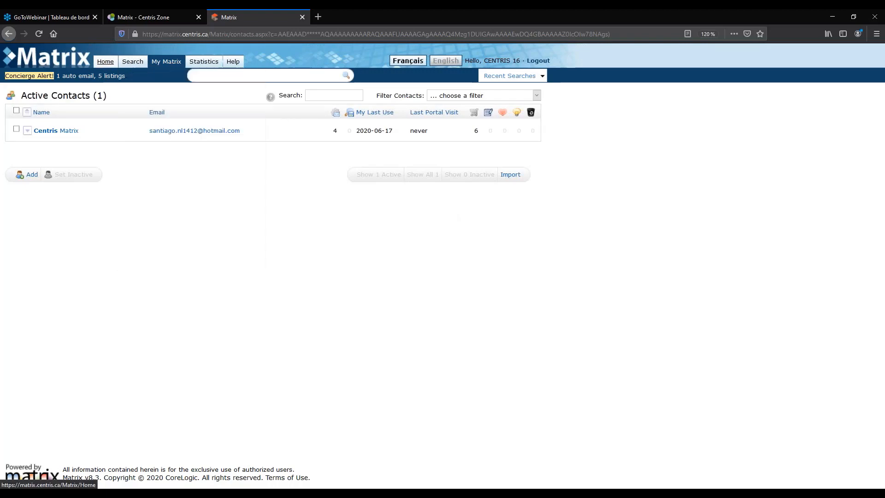
click(171, 65)
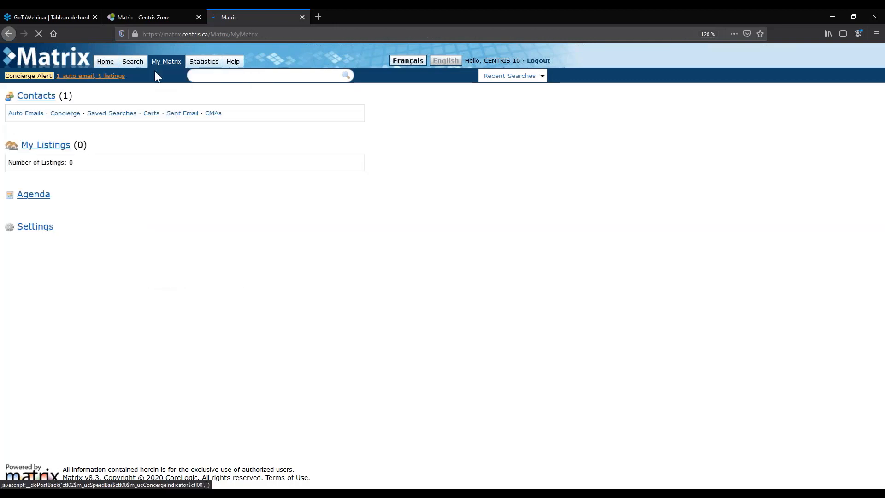
mouse_move(132, 65)
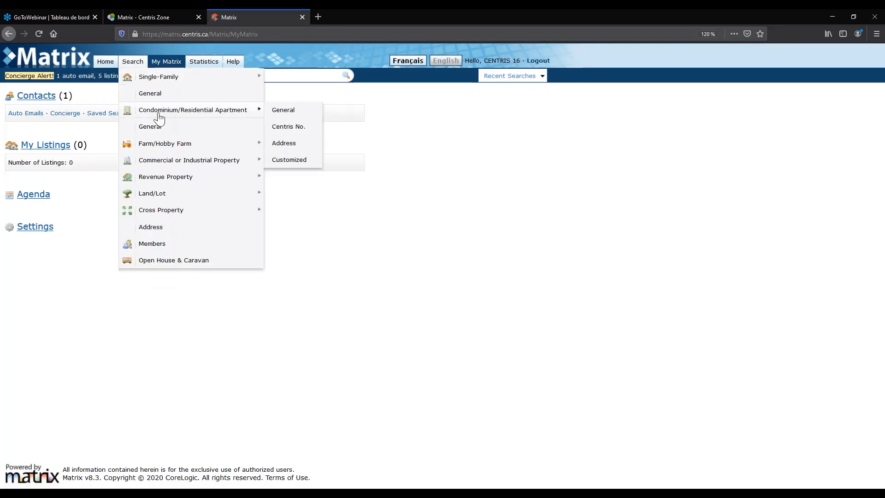
mouse_move(156, 150)
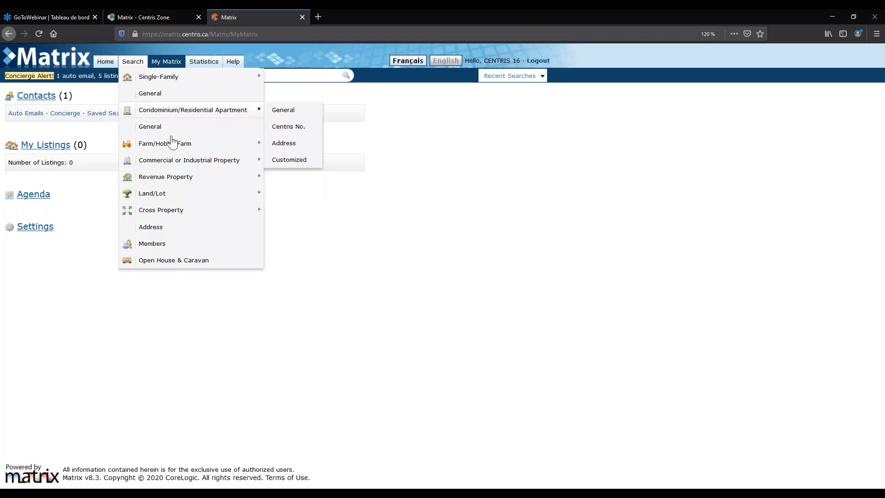
mouse_move(152, 81)
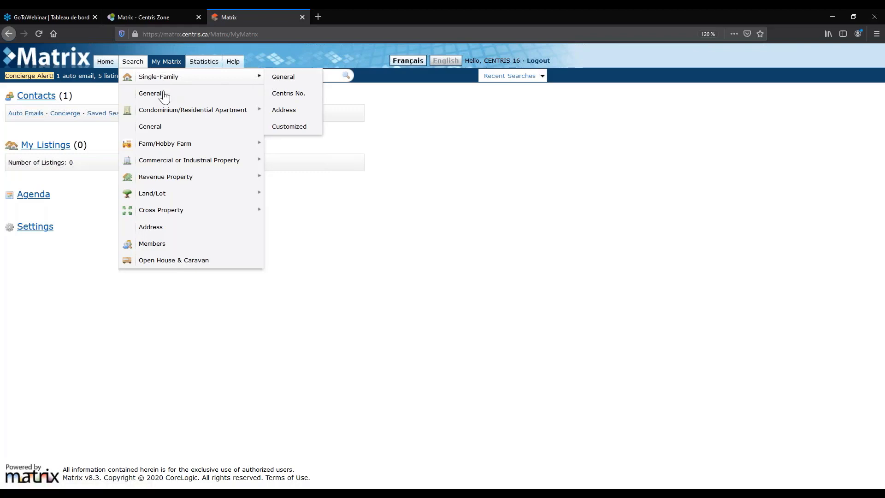
mouse_move(168, 115)
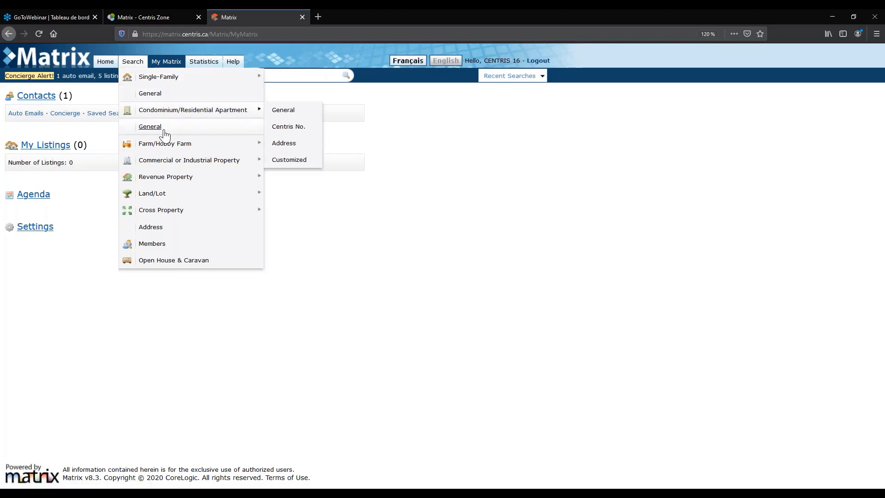
mouse_move(166, 177)
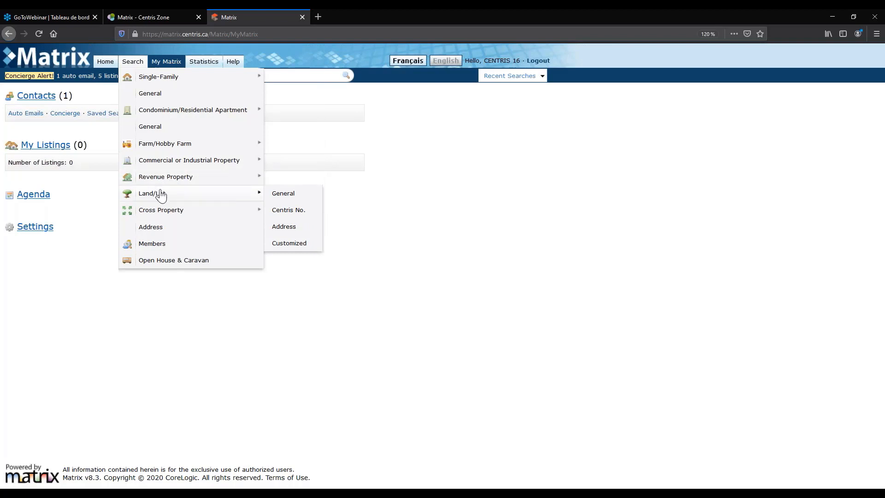
mouse_move(175, 208)
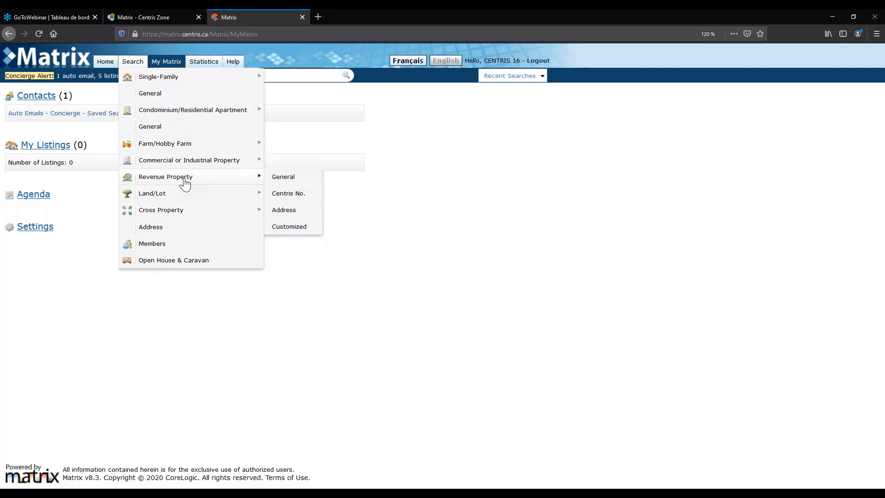
Open the Revenue Property General search form.
click(282, 176)
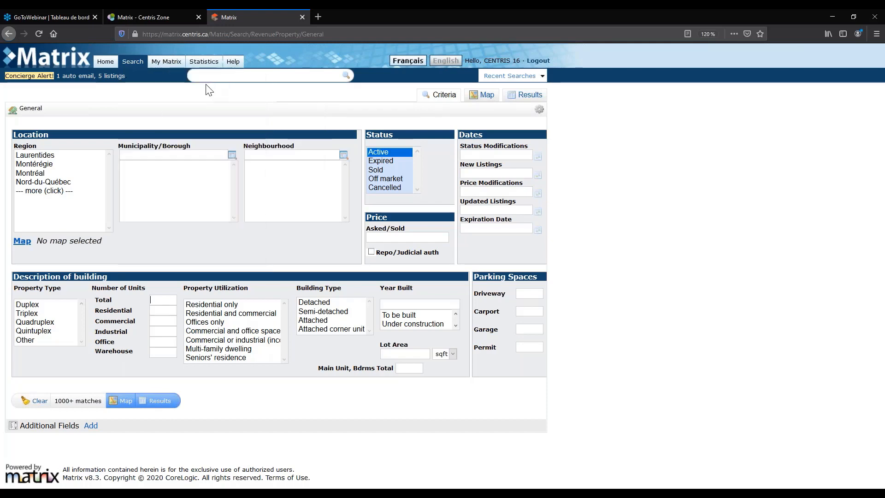
mouse_move(240, 77)
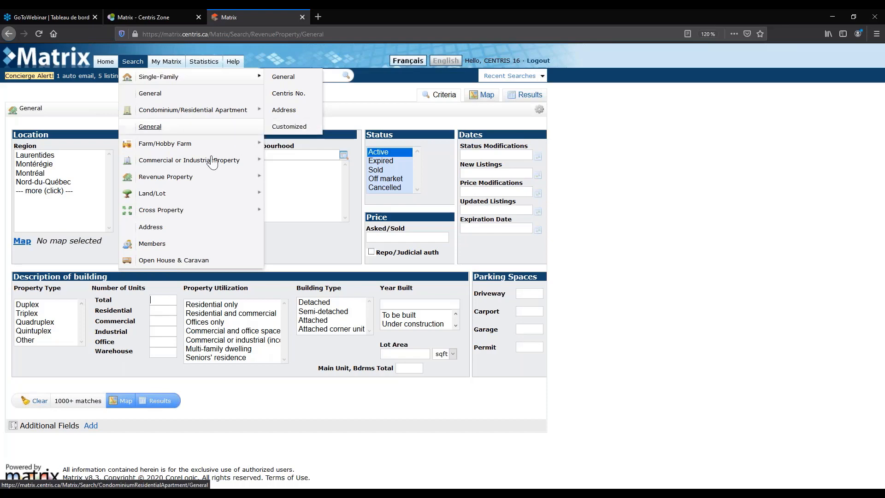
Switch to the Single-Family General search form via the Search menu.
mouse_move(245, 210)
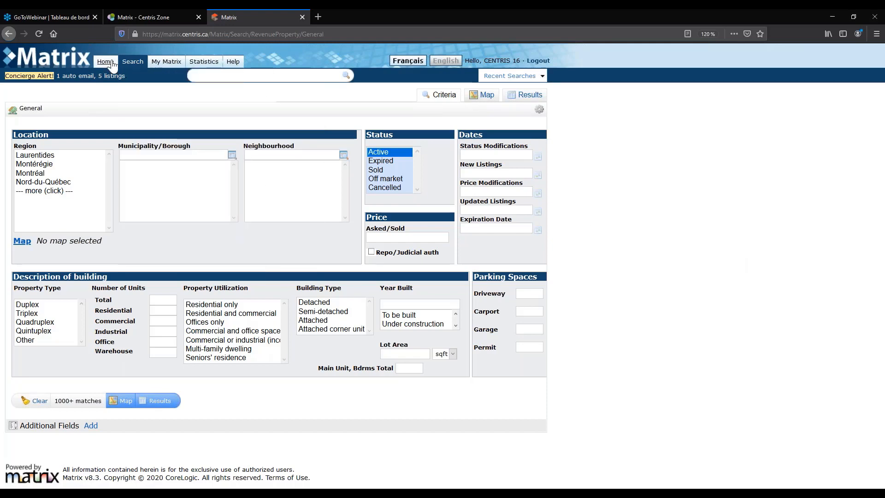
mouse_move(141, 67)
mouse_move(161, 77)
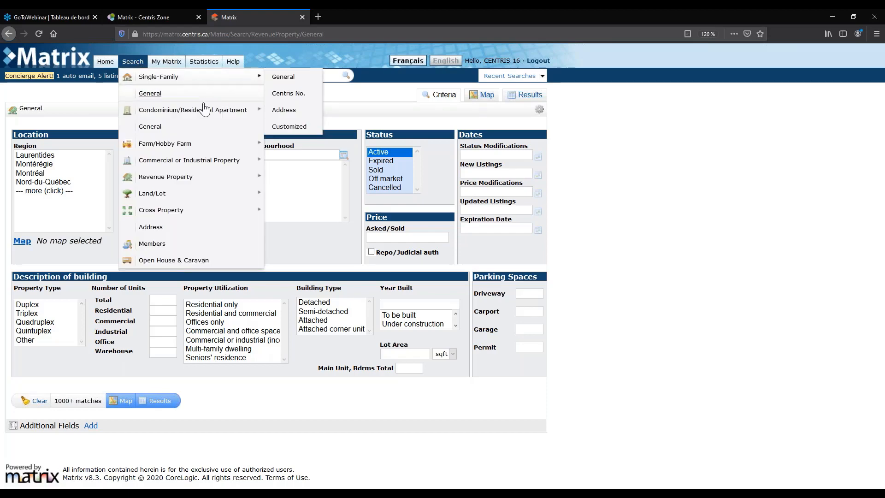
mouse_move(248, 110)
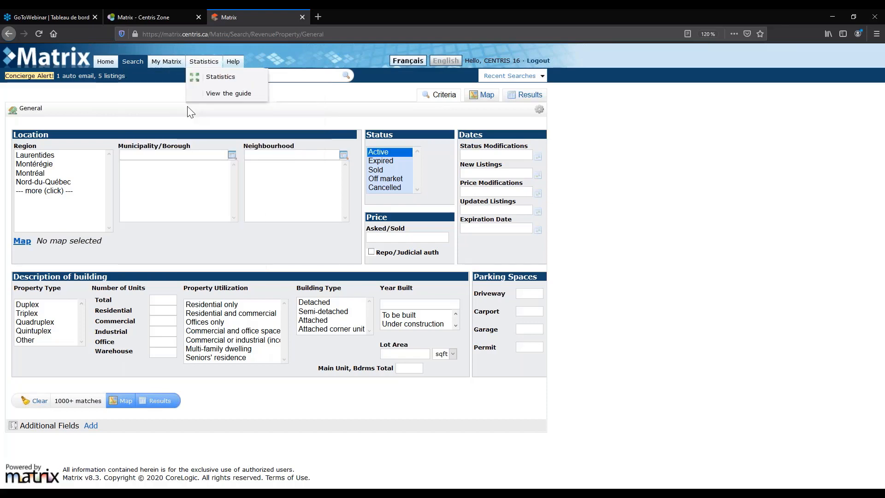
click(284, 78)
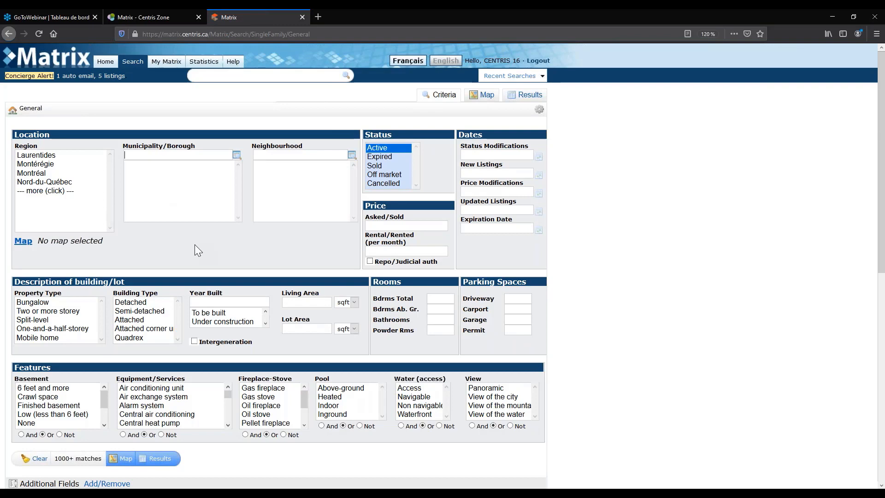
Choose Montérégie and select Brossard, Candiac and Carignan, briefly adding then removing Chambly.
click(35, 164)
scroll(171, 205, down, 2)
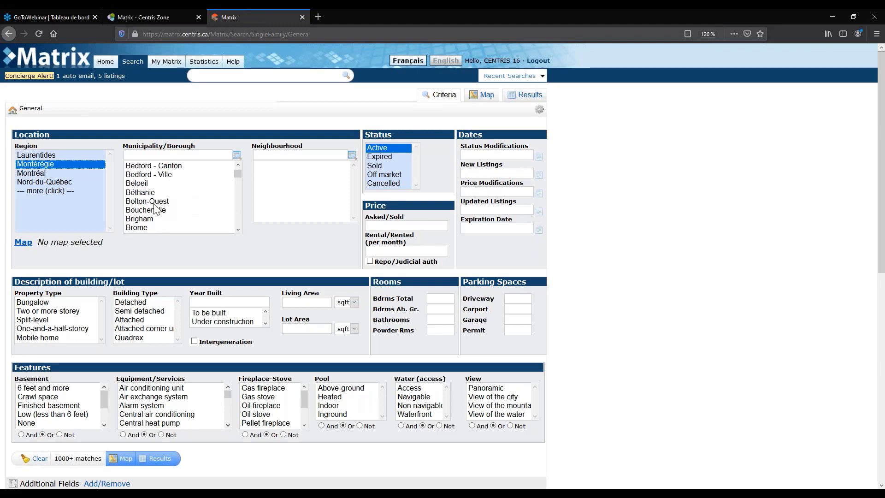
scroll(156, 209, down, 2)
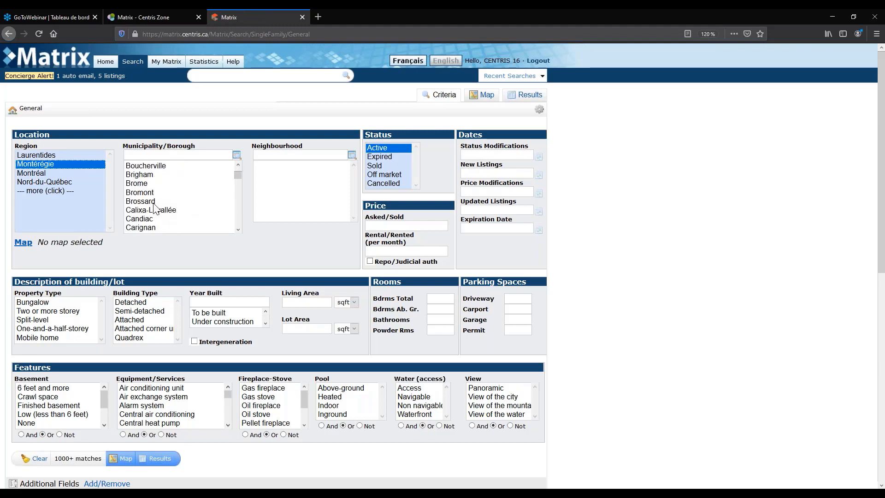
click(153, 202)
ctrl+click(149, 221)
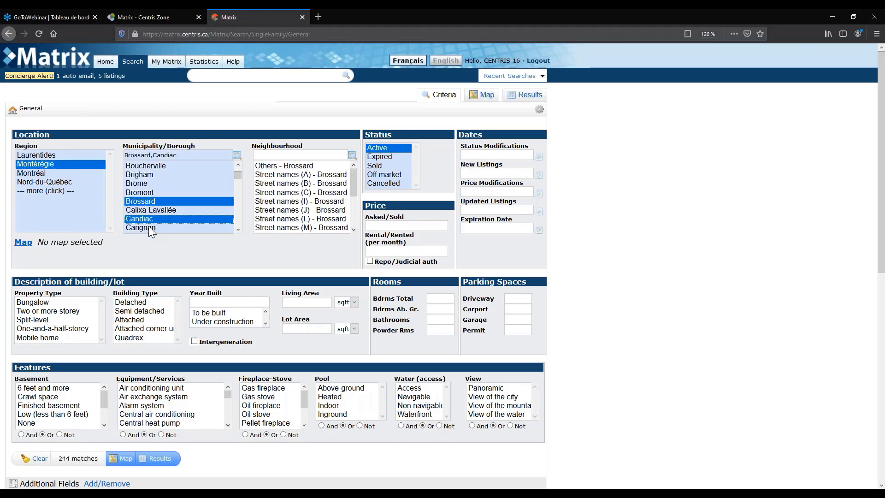
ctrl+click(149, 228)
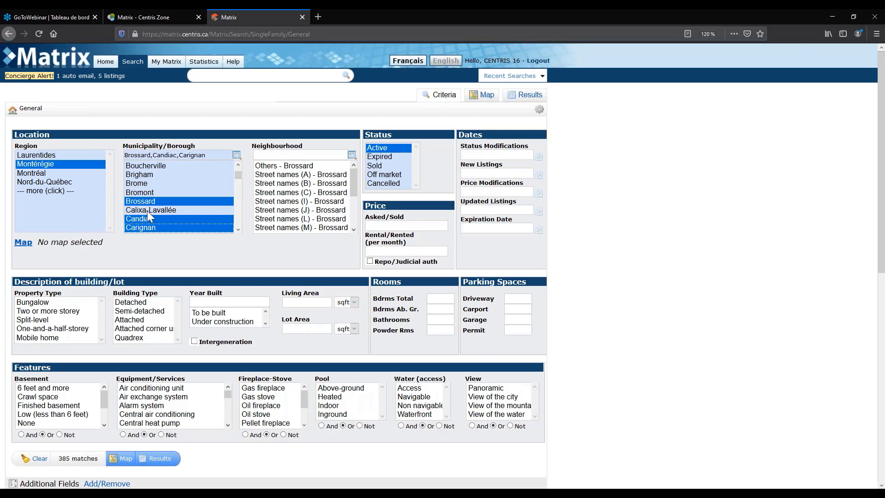
scroll(149, 215, down, 2)
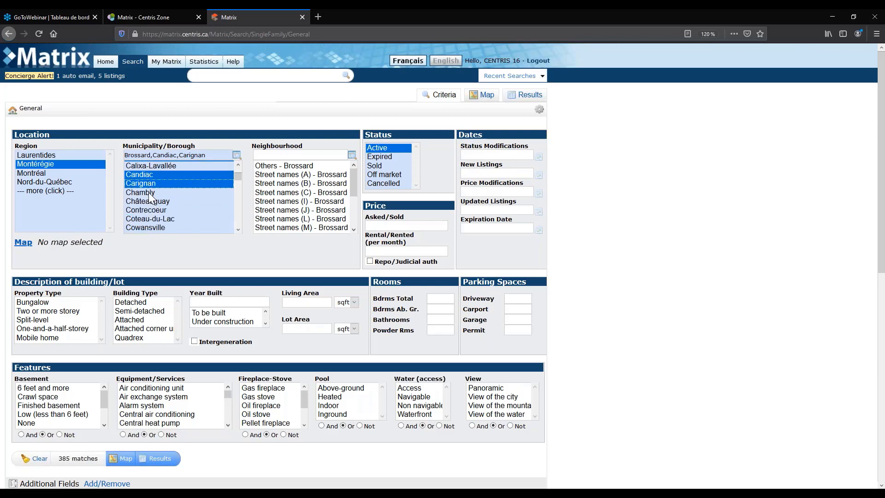
ctrl+click(148, 192)
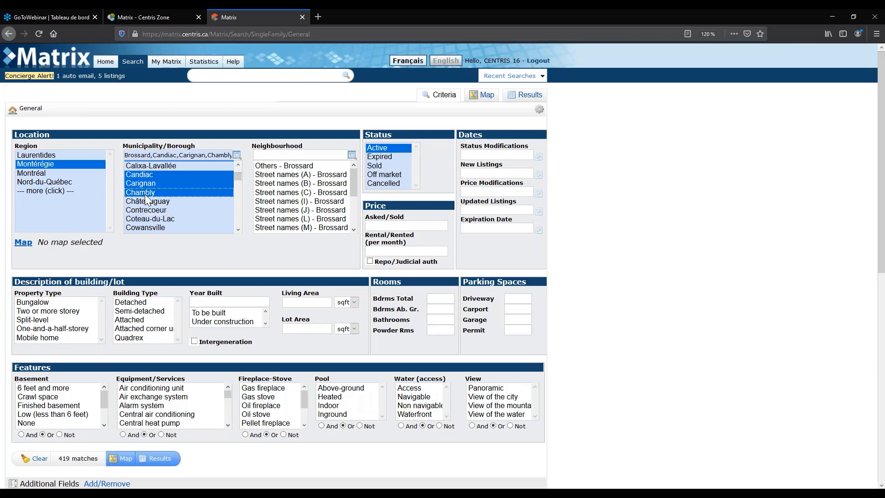
ctrl+click(145, 194)
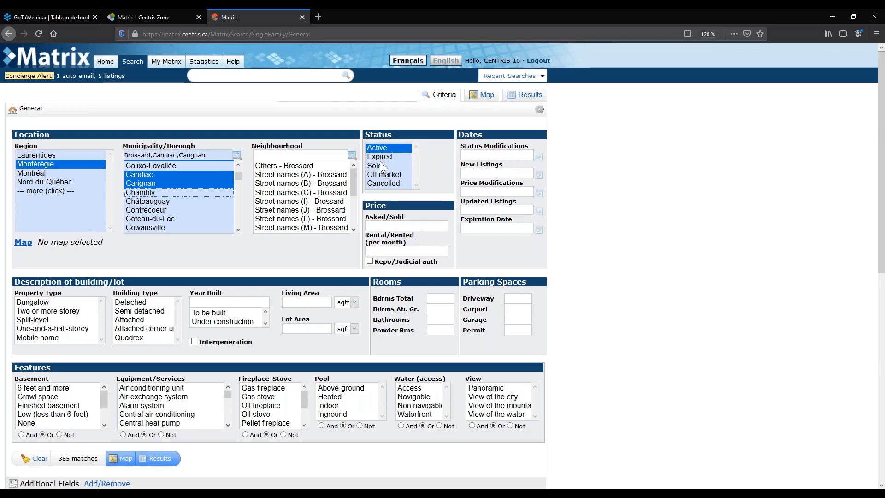
click(401, 226)
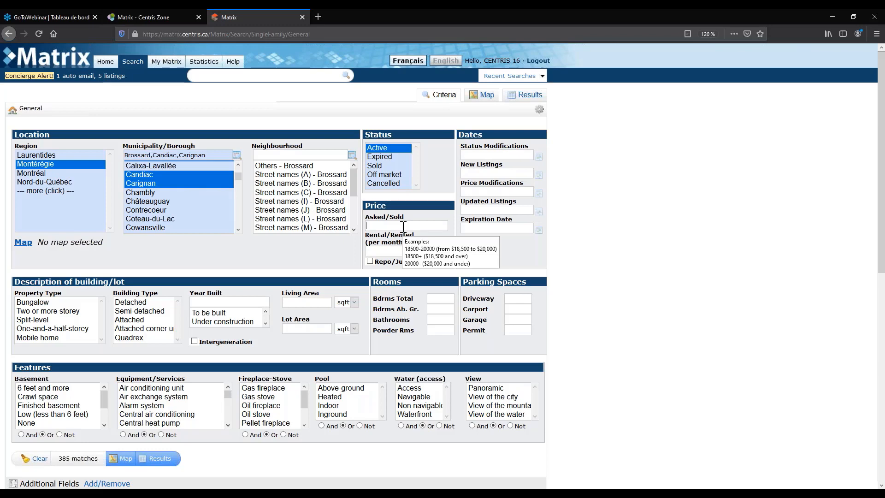
text(4000)
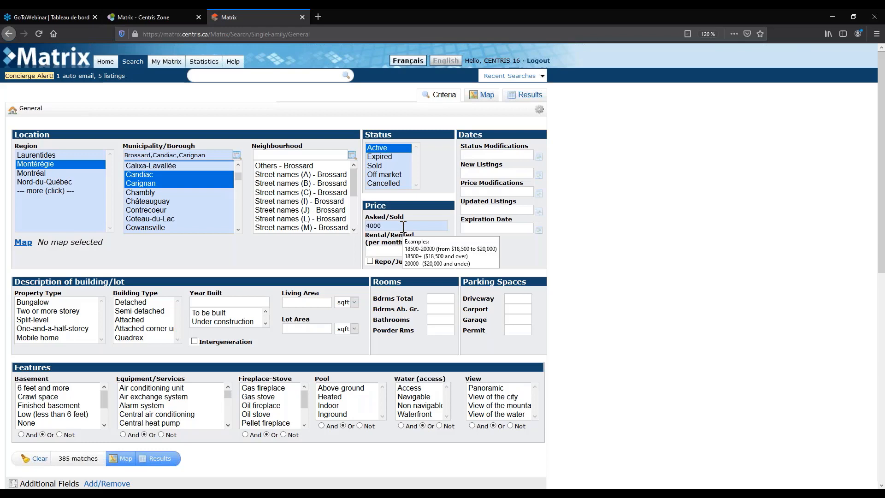
text(00-)
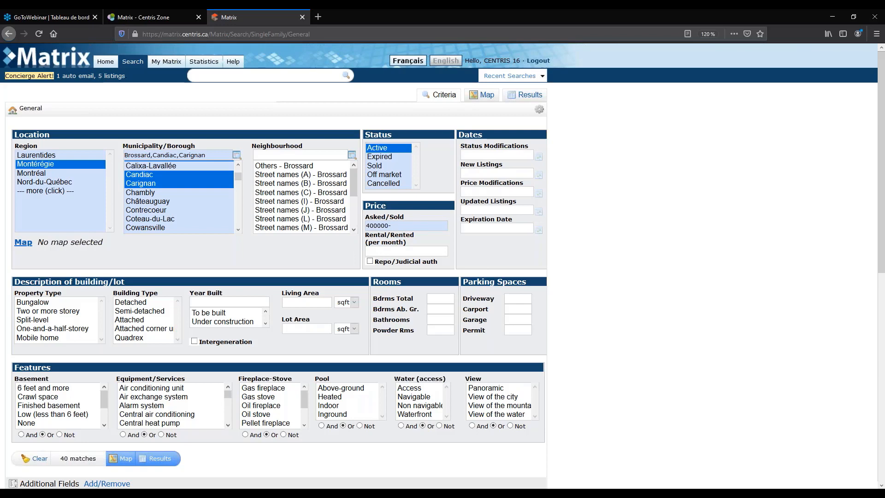
key(BackSpace)
key(BackSpace)
key(BackSpace)
key(BackSpace)
key(BackSpace)
key(BackSpace)
key(BackSpace)
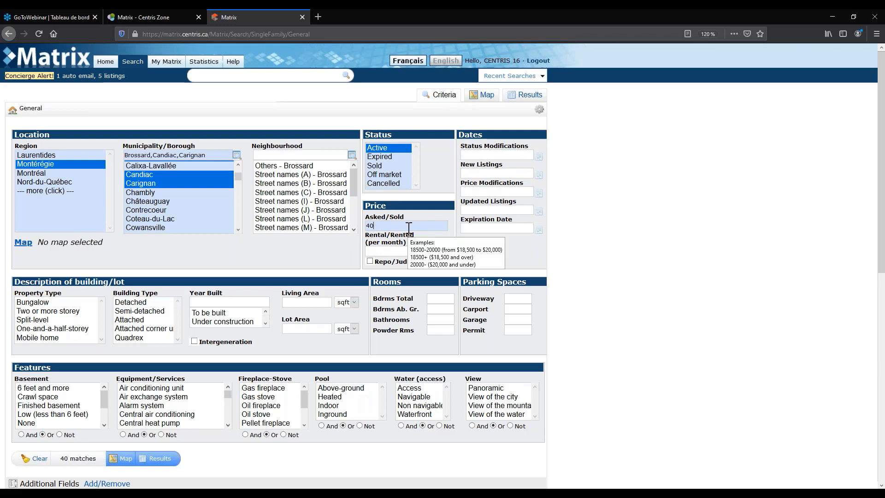
text(4000000+)
click(381, 227)
key(BackSpace)
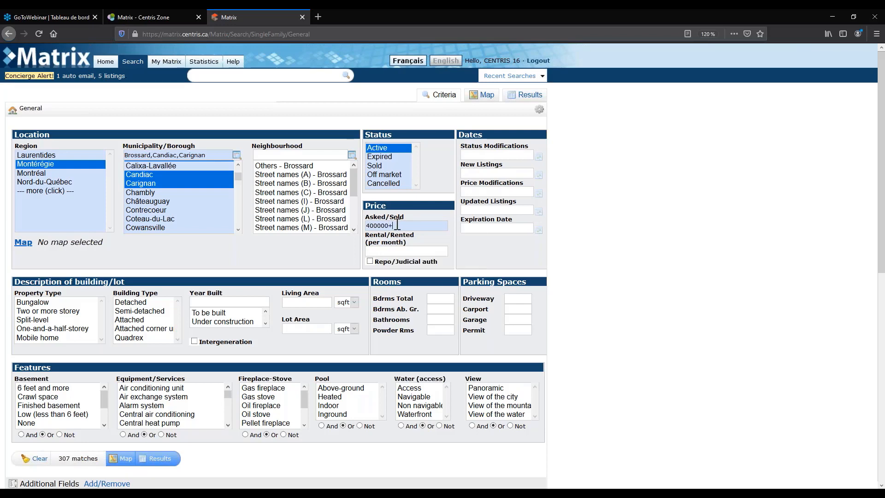
key(BackSpace)
key(BackSpace)
key(BackSpace)
key(BackSpace)
key(BackSpace)
key(BackSpace)
key(BackSpace)
text(350000-600000)
mouse_move(509, 224)
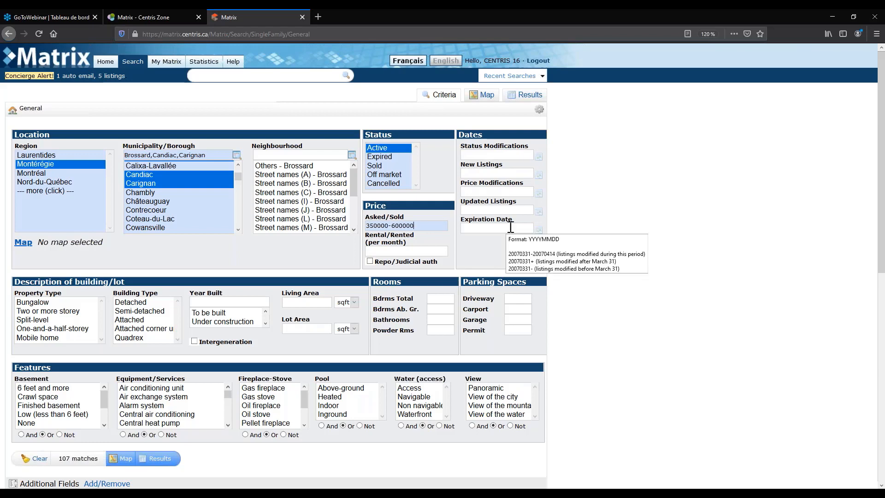
click(538, 231)
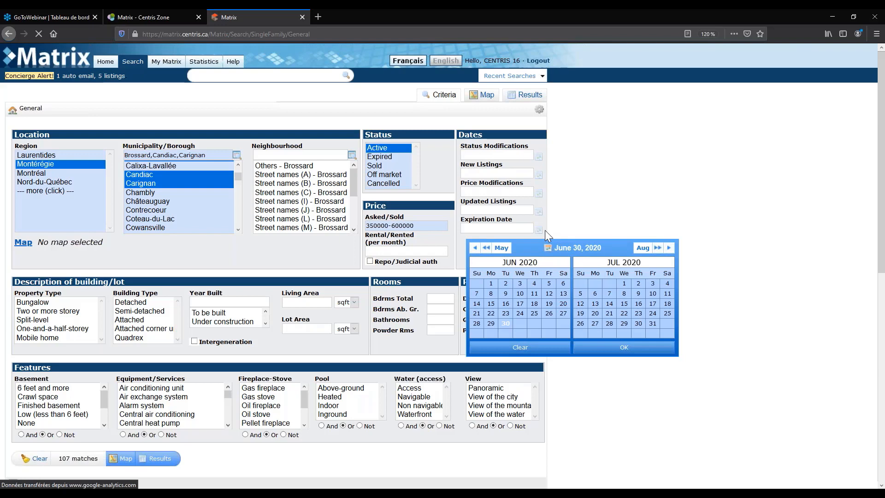
Try July 31 as the expiration date with - and +, refresh the count, then clear it.
click(653, 323)
click(635, 348)
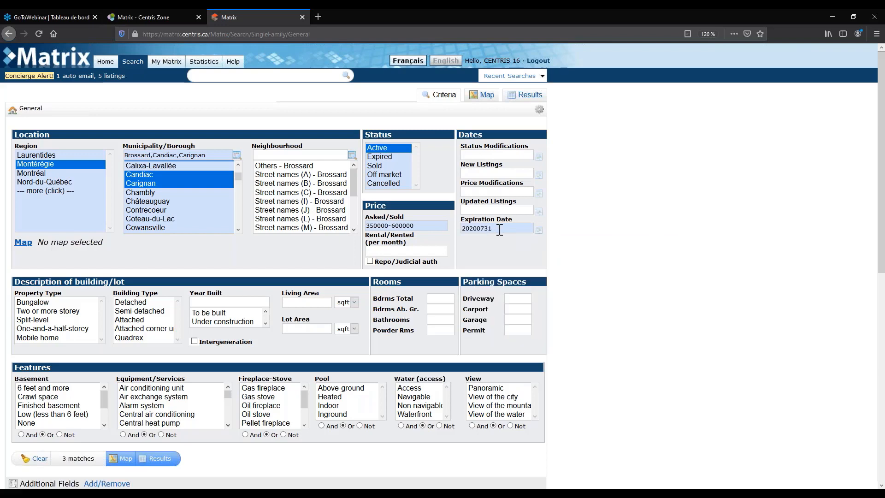
click(499, 228)
text(-)
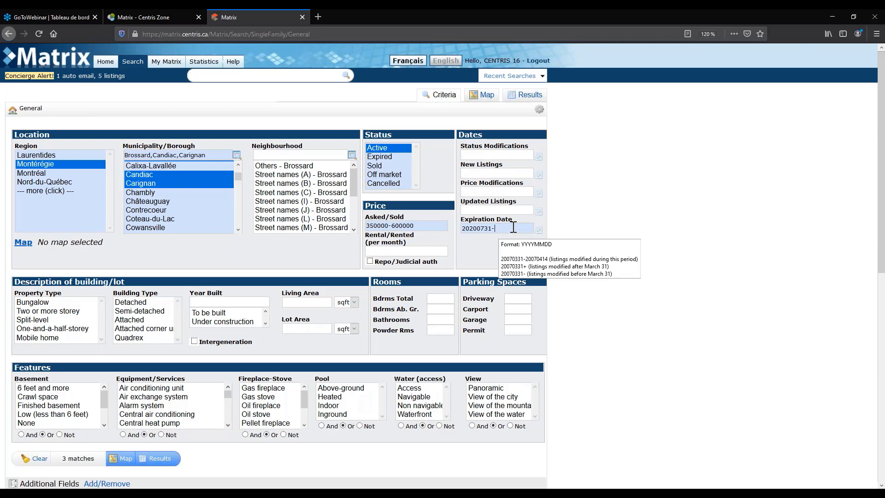
click(94, 446)
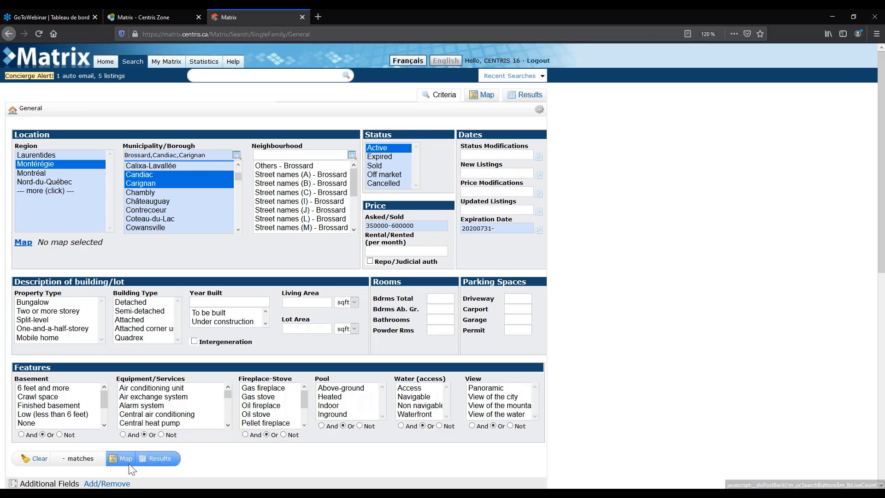
click(493, 228)
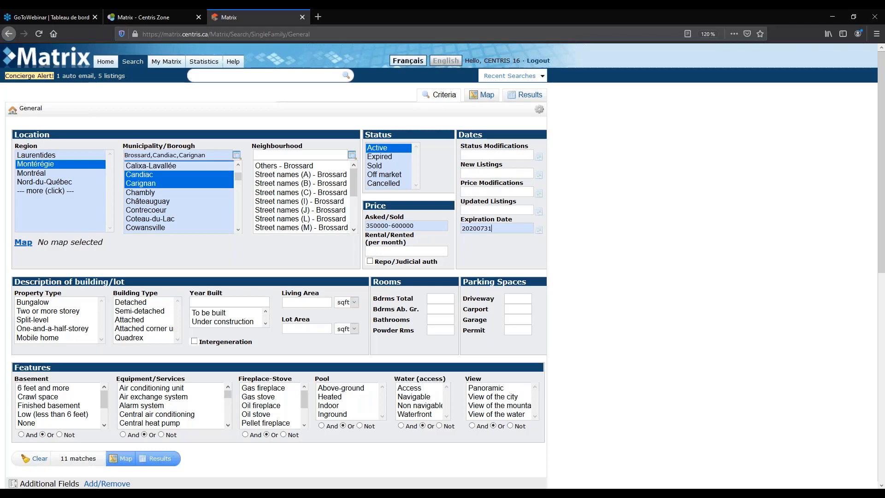
text(+)
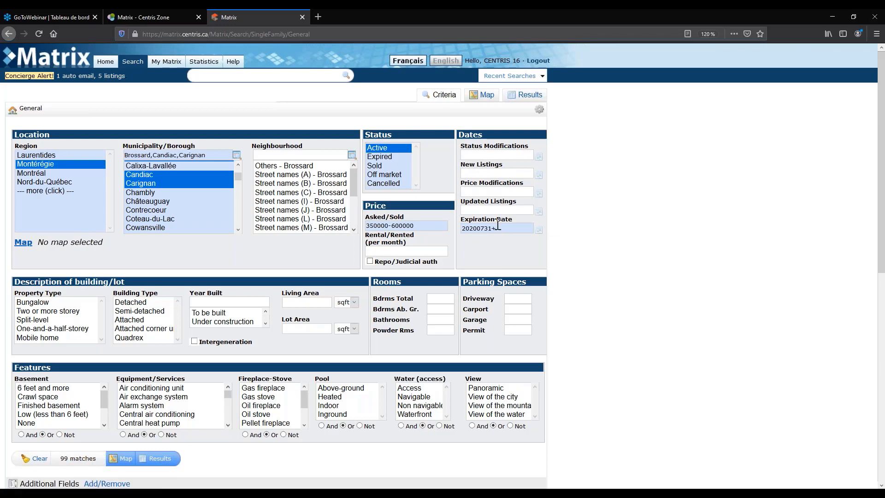
drag(497, 228, 463, 216)
key(BackSpace)
key(BackSpace)
key(BackSpace)
key(BackSpace)
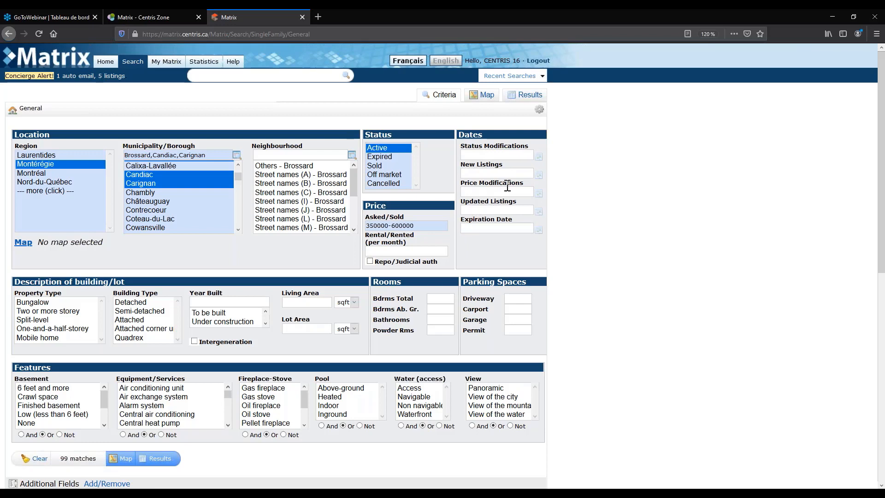
Try June 20+ as the new listings date, then clear it.
click(532, 177)
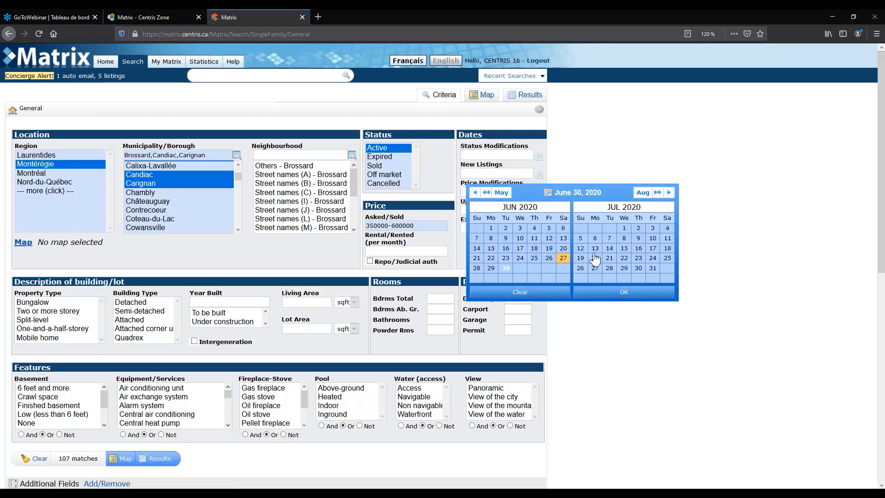
click(563, 249)
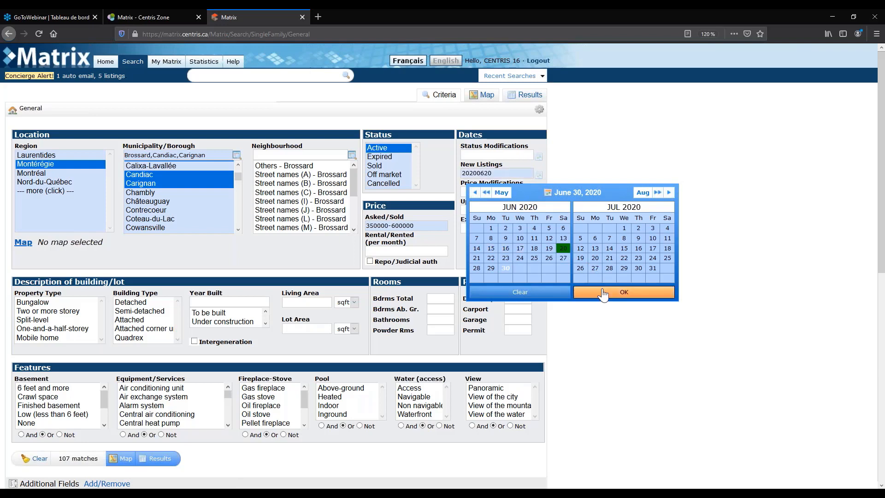
click(603, 293)
text(+)
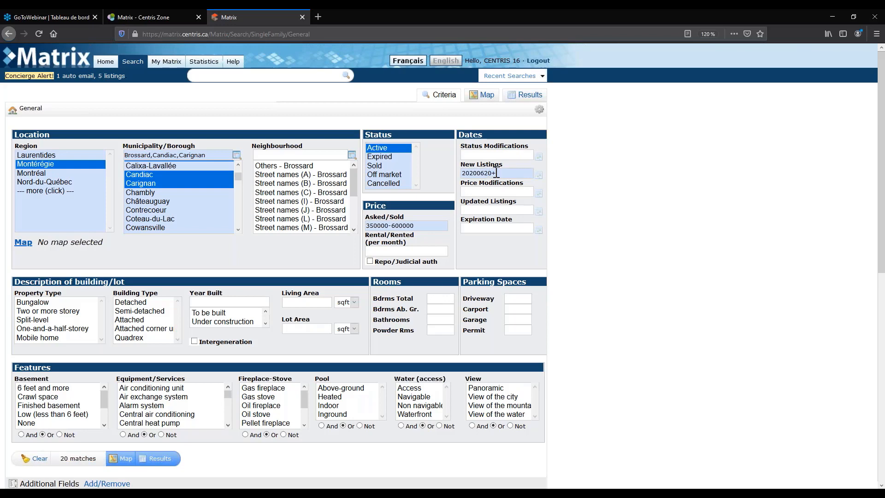
key(BackSpace)
key(BackSpace)
key(BackSpace)
key(BackSpace)
key(BackSpace)
key(BackSpace)
key(BackSpace)
key(BackSpace)
key(BackSpace)
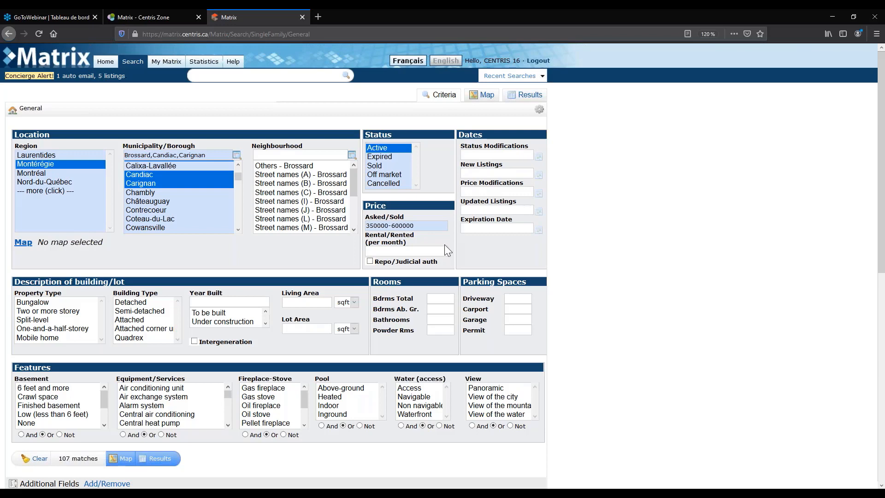
scroll(445, 245, down, 1)
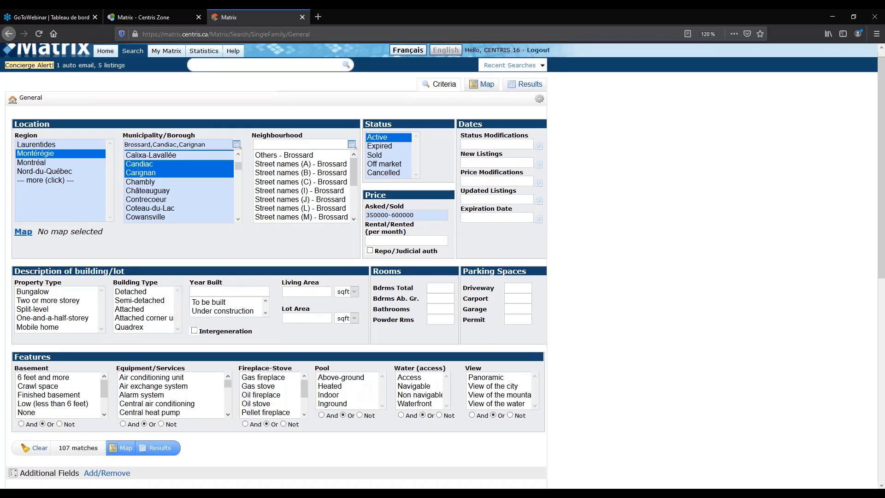
scroll(370, 205, down, 2)
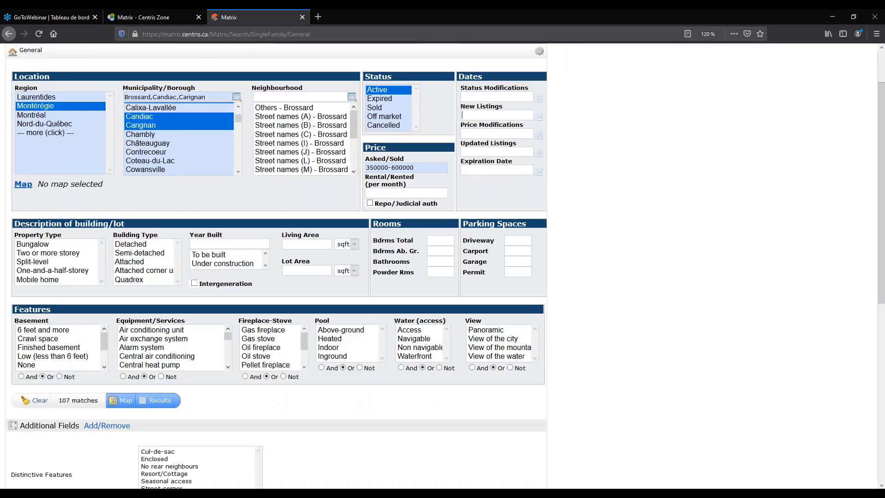
click(371, 204)
click(370, 204)
click(353, 120)
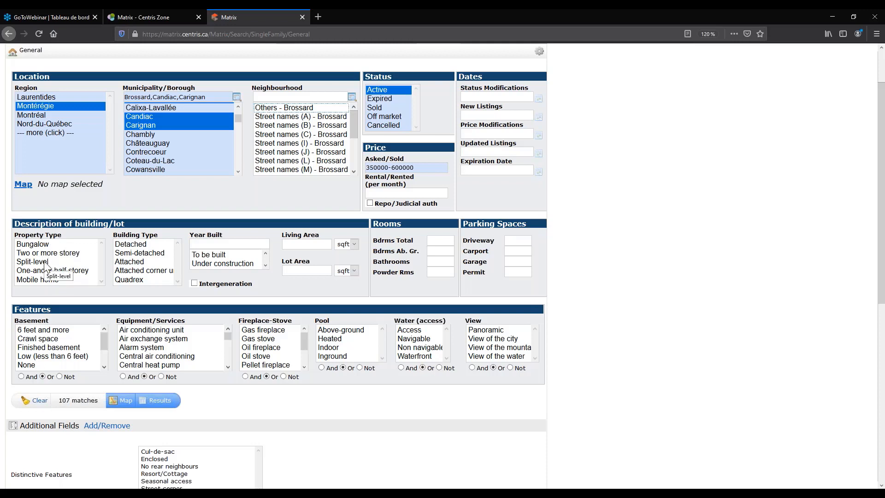
click(43, 247)
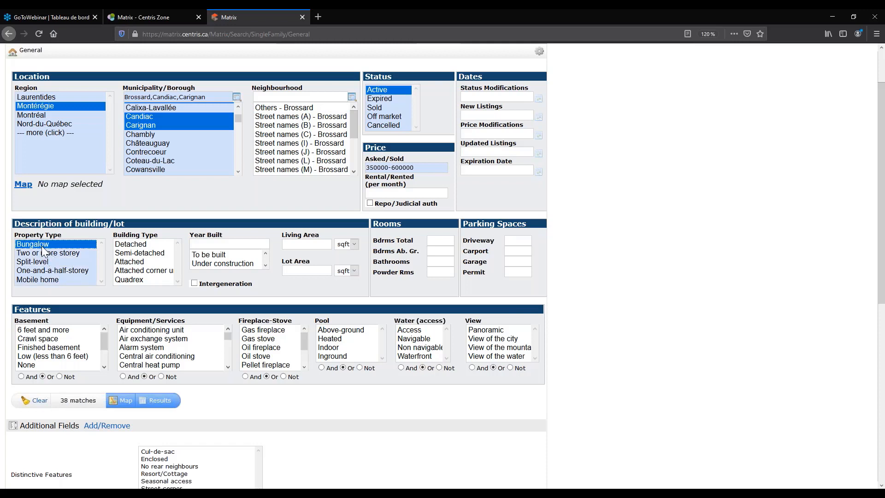
ctrl+click(42, 247)
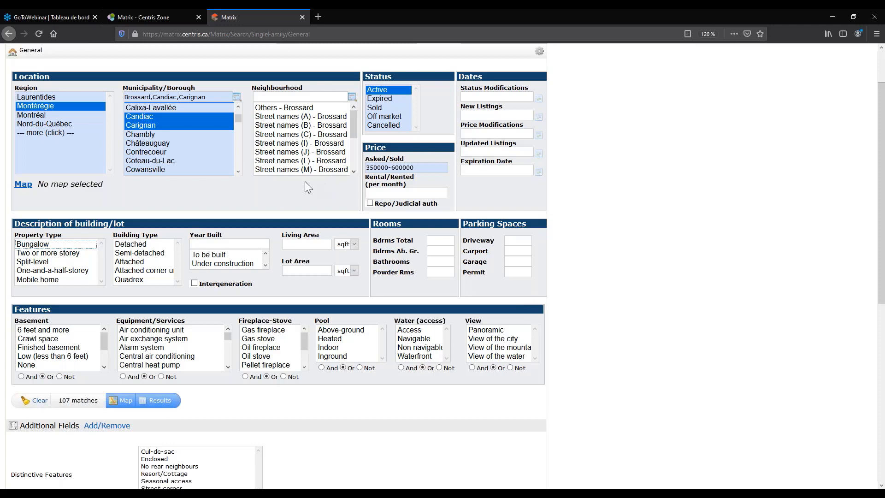
Enter 2000+ for Year Built and 4+ for total bedrooms.
click(220, 244)
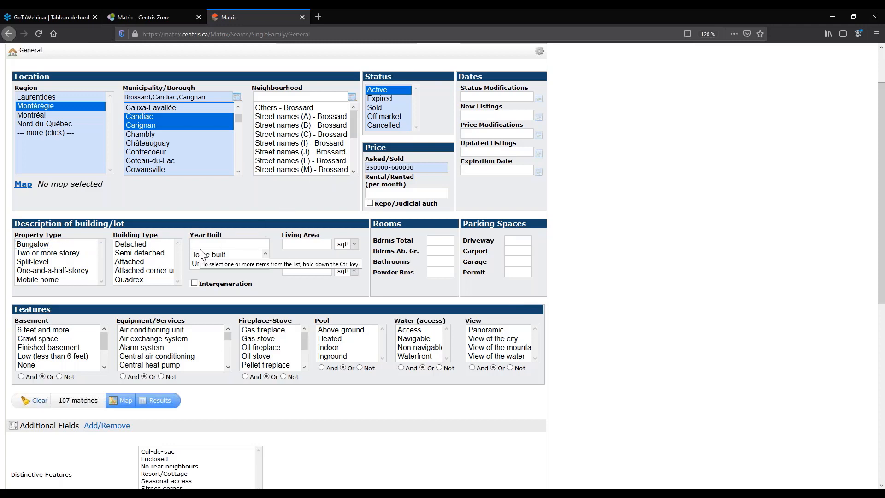
text(2000)
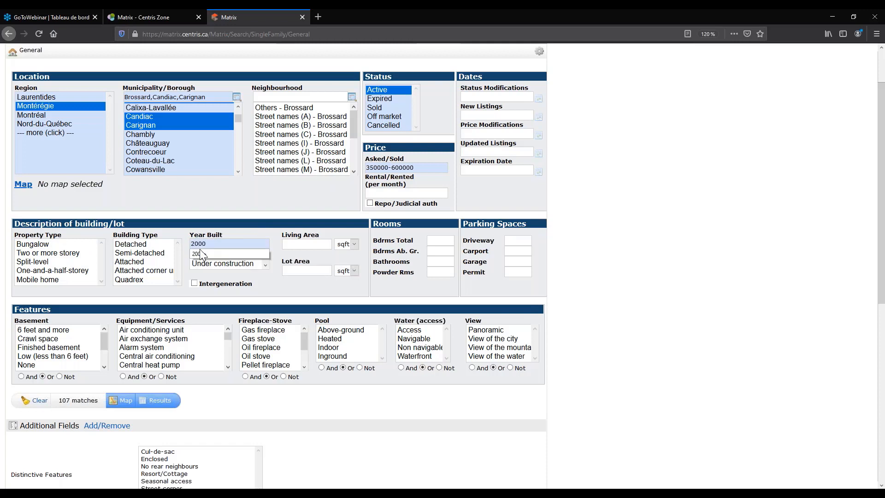
text(+)
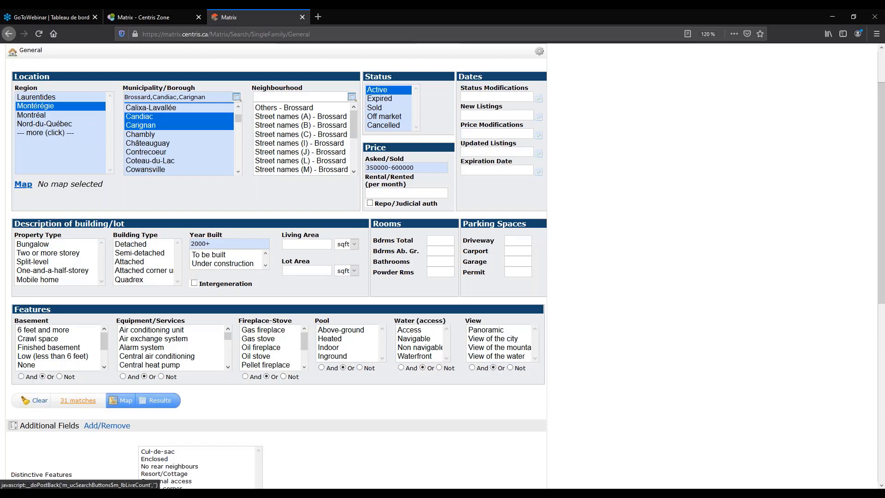
click(439, 241)
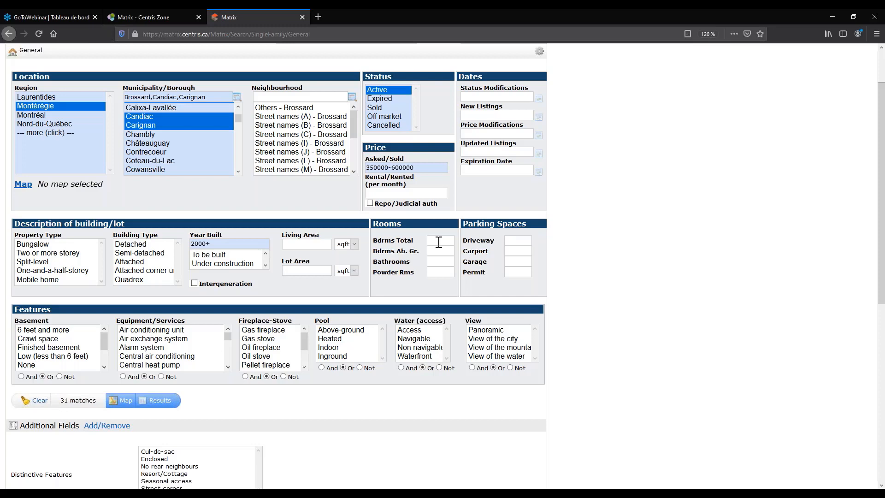
text($)
key(BackSpace)
text(4+)
Refresh the match count and rework the bedroom count, ending with 4.
click(652, 250)
click(430, 240)
click(72, 401)
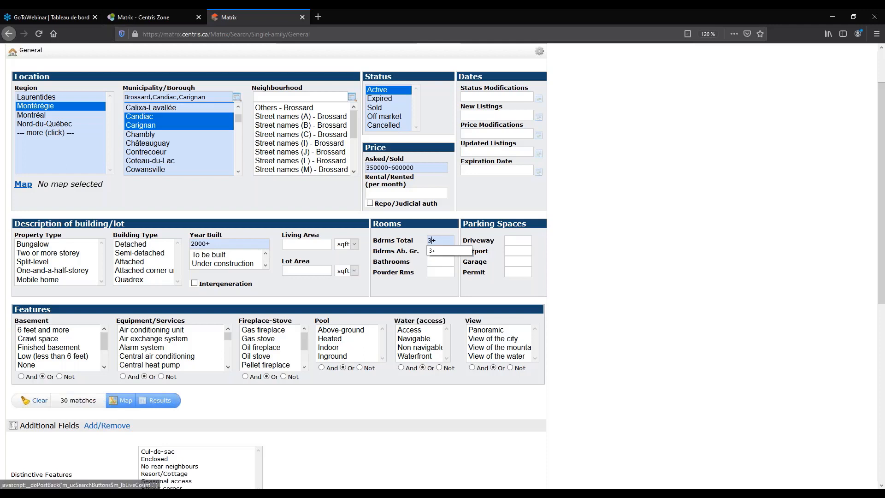
drag(437, 240, 415, 245)
text(4+)
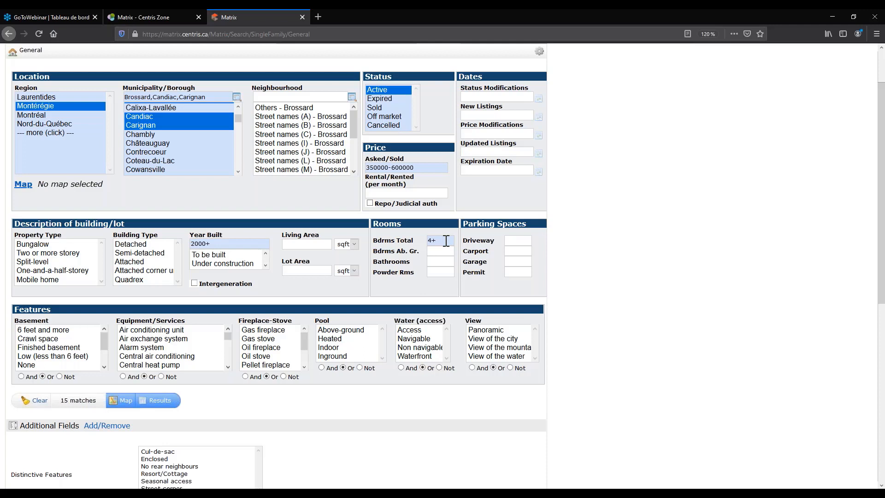
click(446, 240)
key(BackSpace)
key(BackSpace)
text(4)
Close the bedroom autocomplete so the match count updates to 15.
click(658, 256)
scroll(60, 348, down, 1)
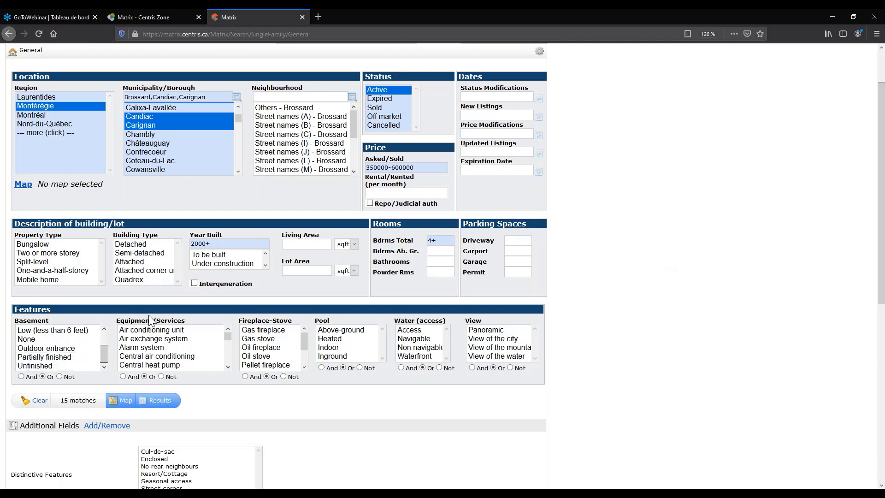
scroll(105, 314, down, 2)
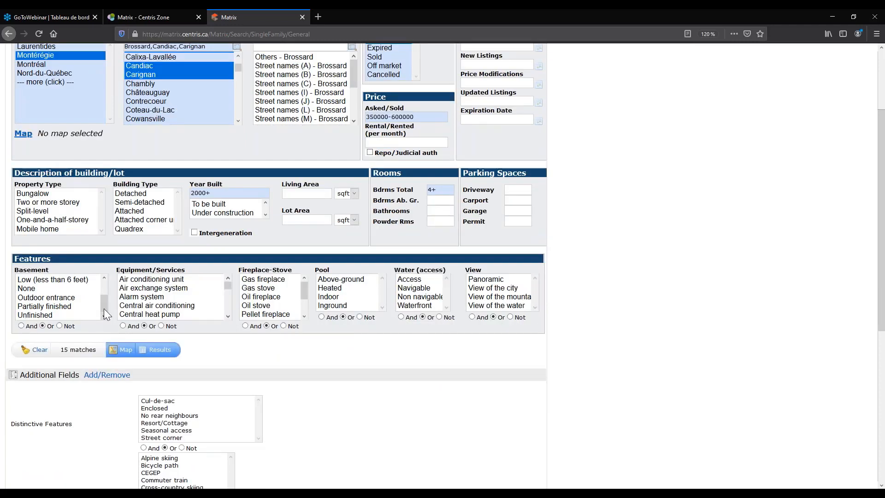
scroll(104, 309, down, 1)
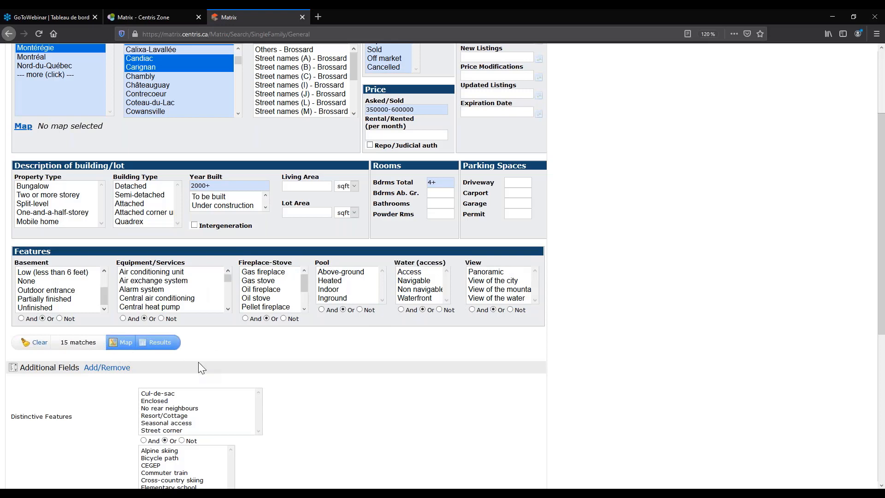
Open the Add/Remove list under Additional Fields.
scroll(203, 363, up, 3)
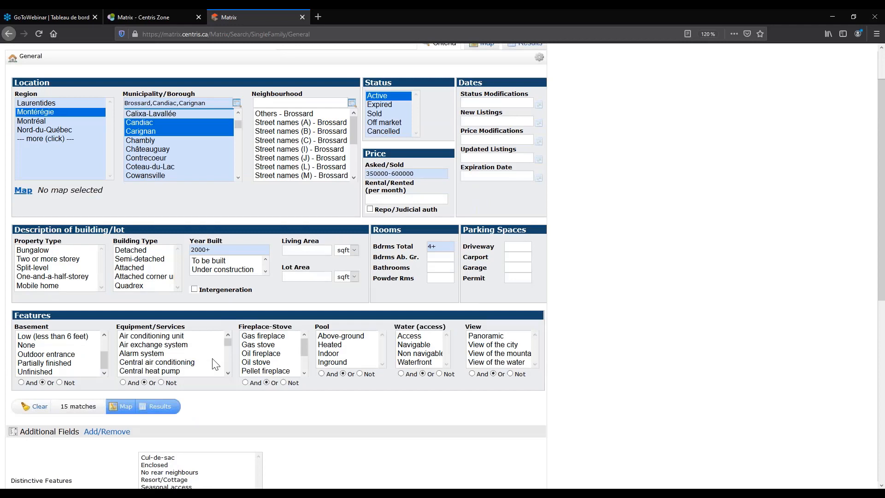
scroll(213, 364, up, 3)
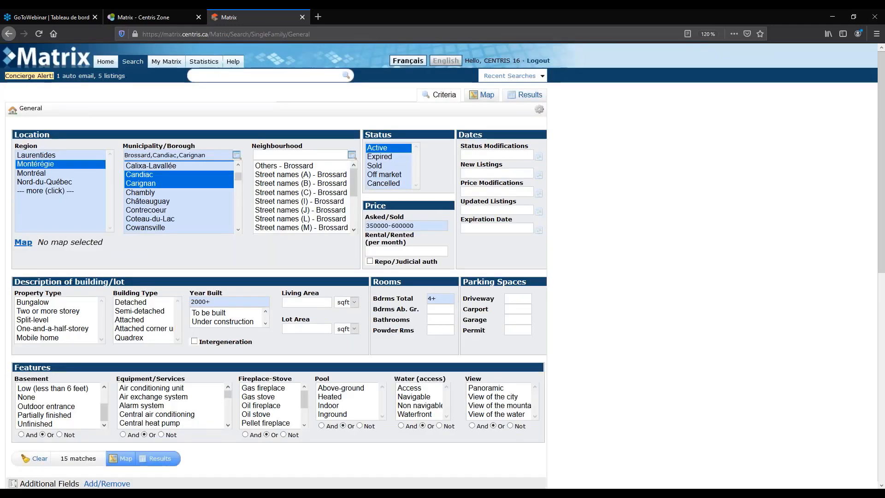
scroll(93, 397, down, 2)
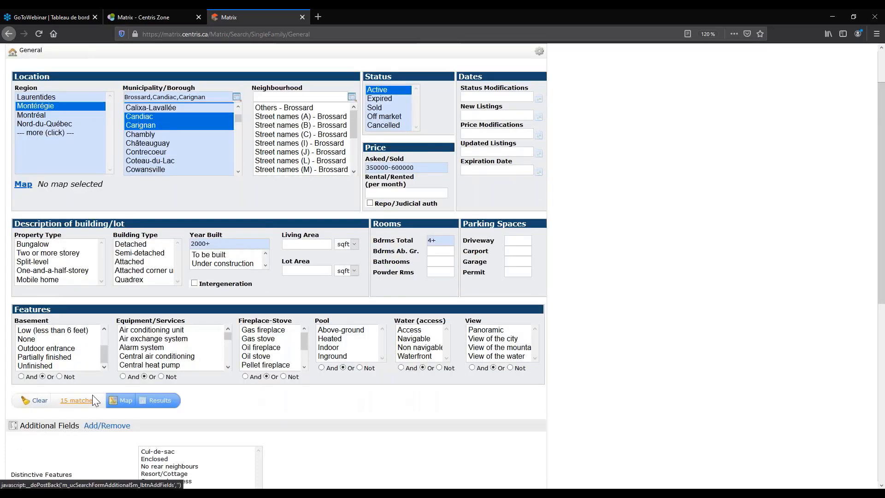
scroll(92, 394, down, 4)
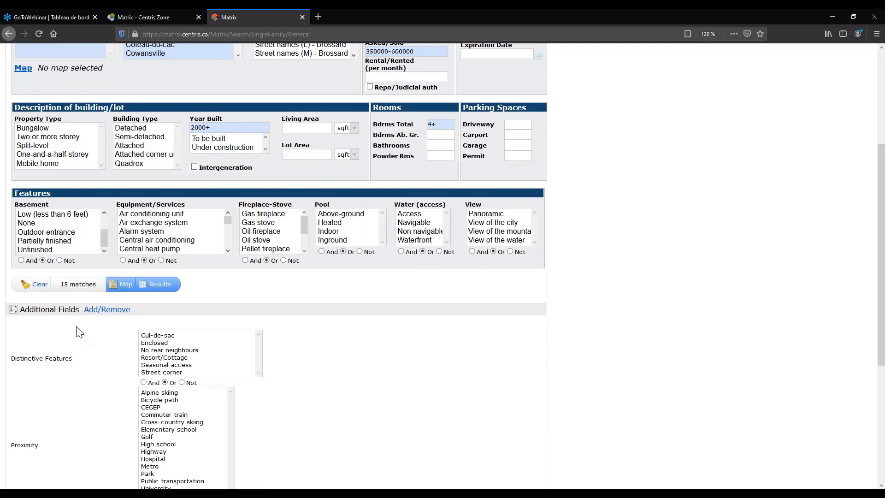
click(117, 315)
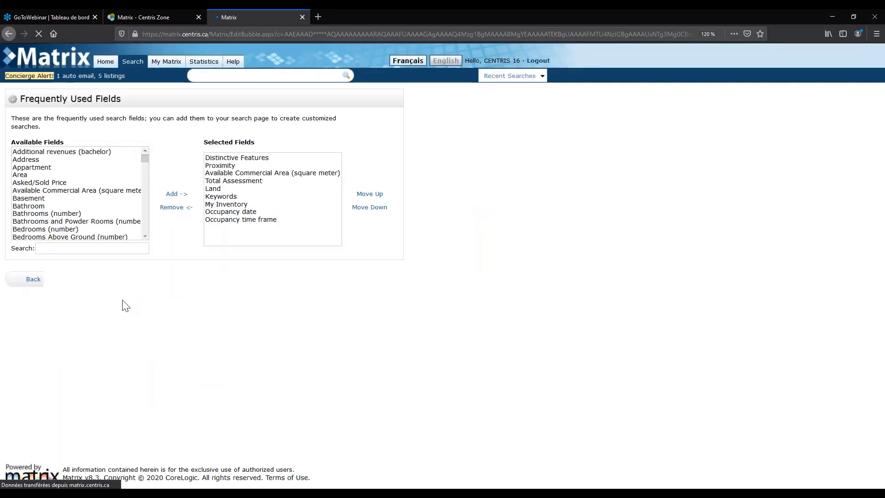
Remove Occupancy date and Occupancy time frame from the selected fields.
scroll(60, 174, down, 20)
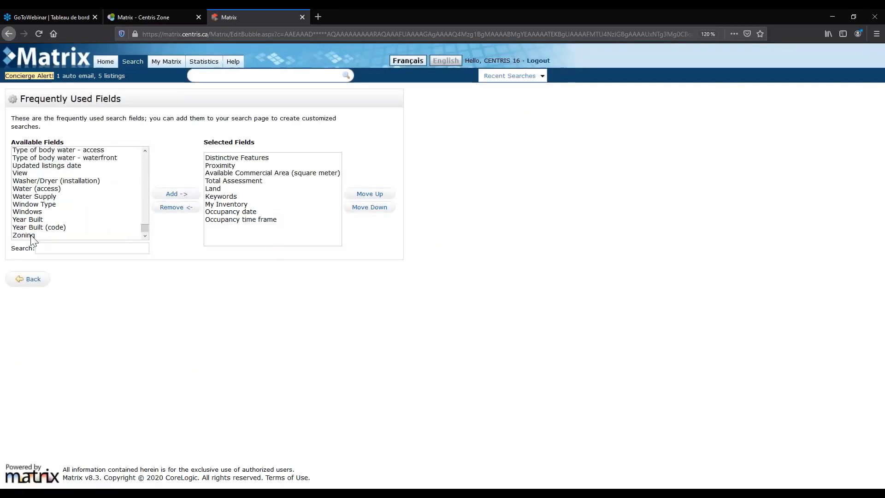
scroll(31, 239, up, 8)
scroll(30, 226, up, 15)
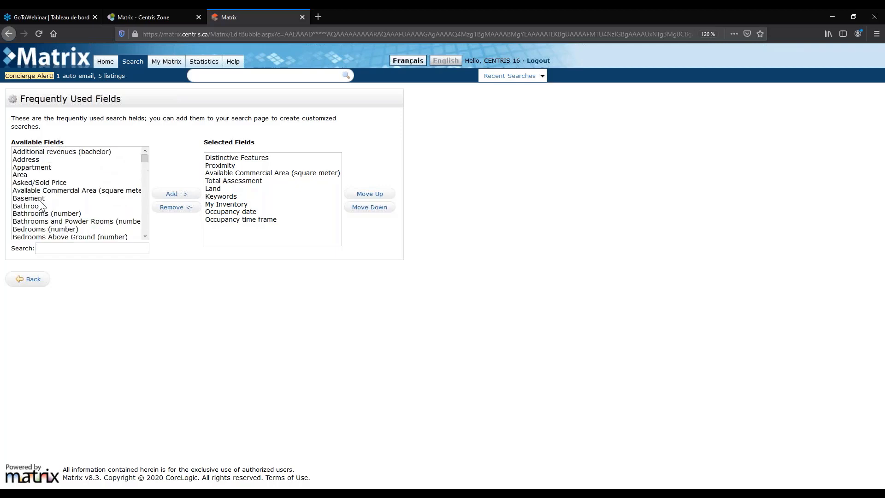
scroll(26, 206, down, 12)
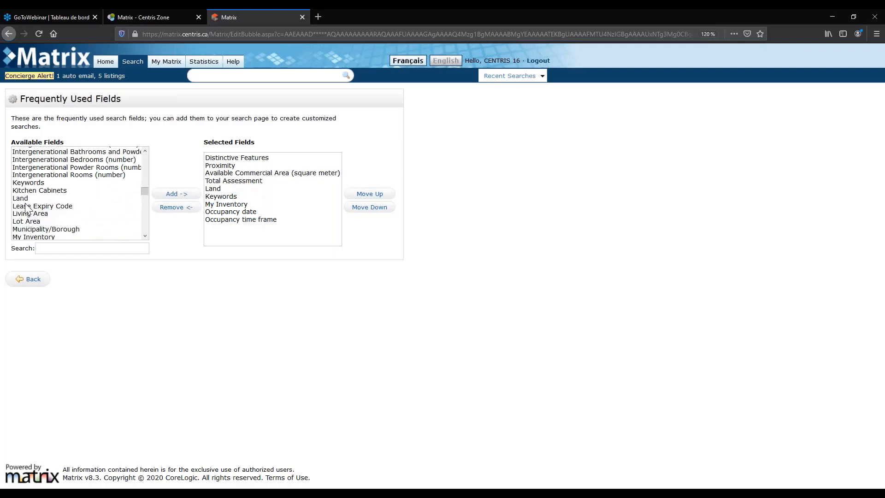
scroll(69, 217, down, 15)
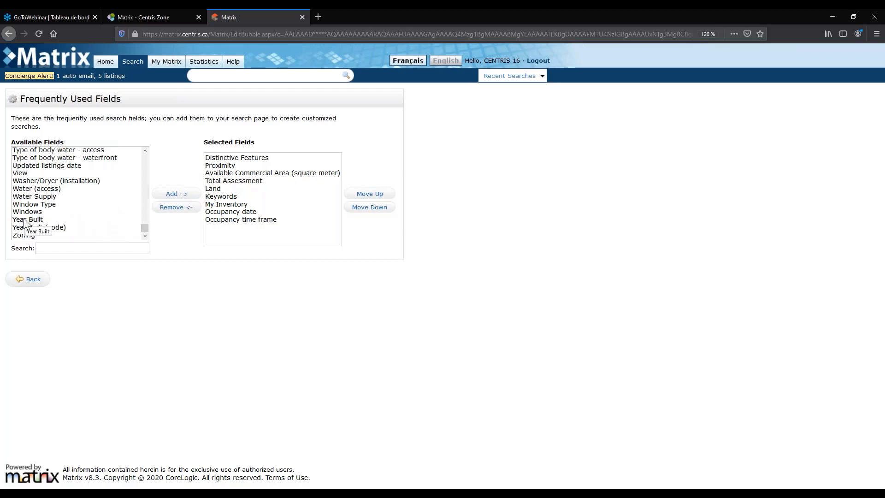
scroll(28, 219, up, 12)
scroll(35, 211, up, 5)
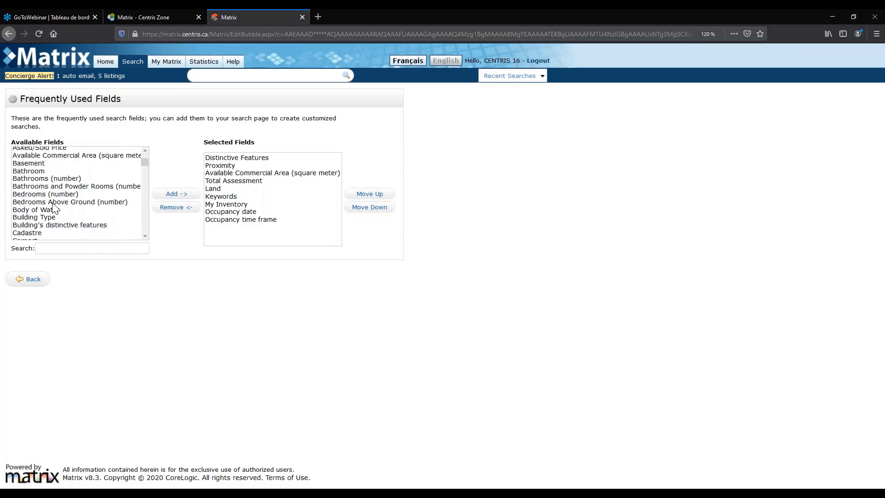
click(230, 219)
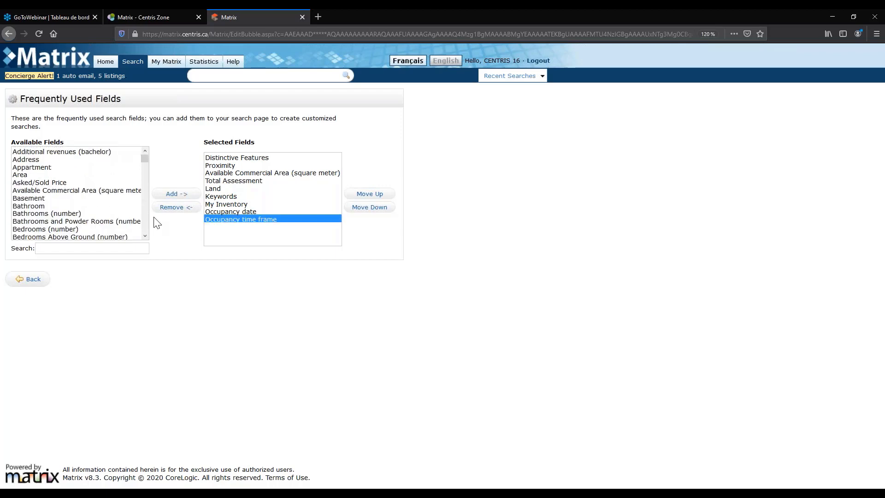
click(194, 209)
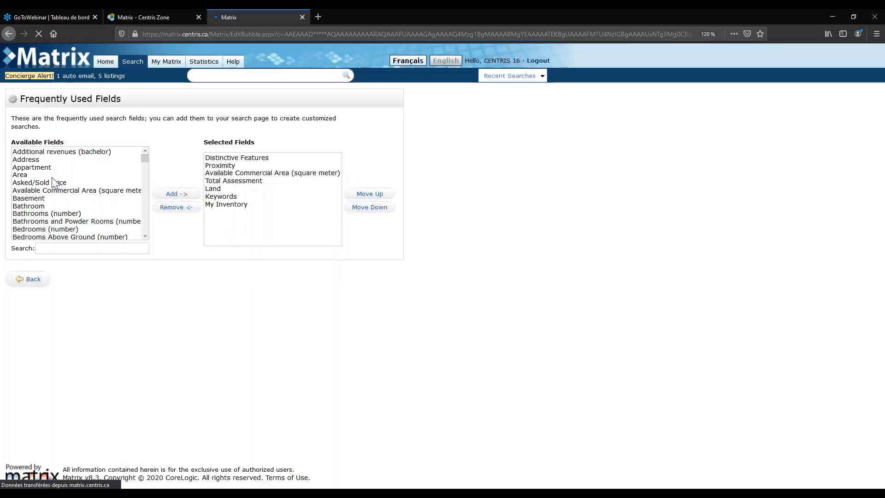
Add Centris No. to the selected fields and return to the search form.
scroll(52, 177, down, 4)
click(54, 201)
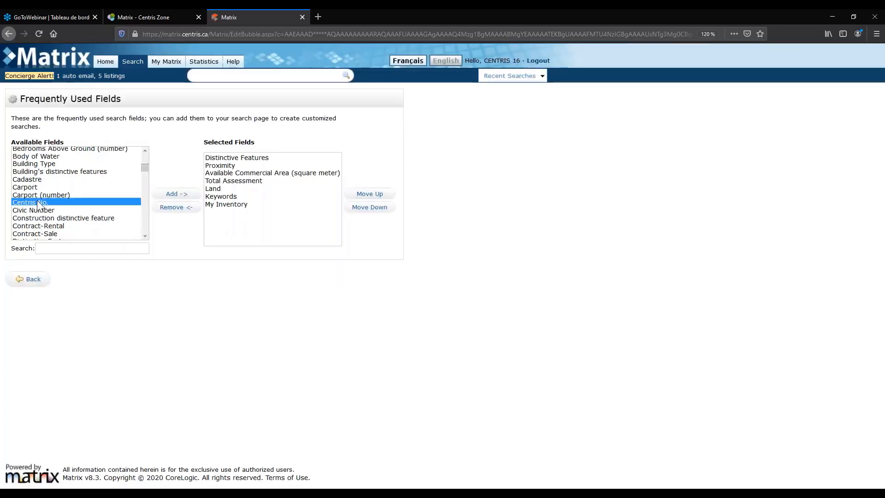
click(167, 194)
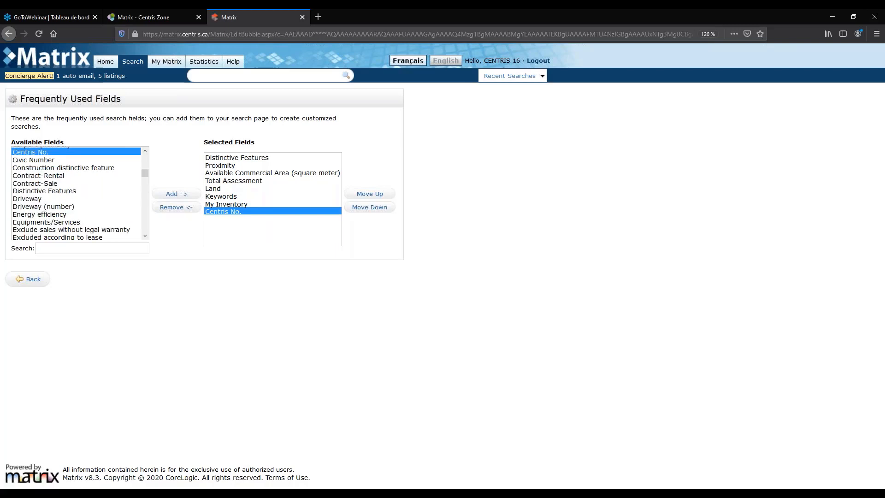
click(26, 280)
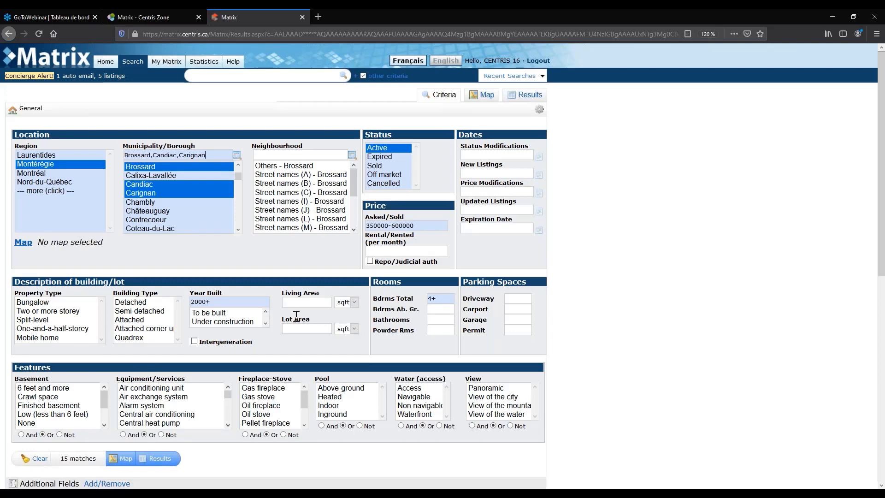
scroll(99, 235, down, 8)
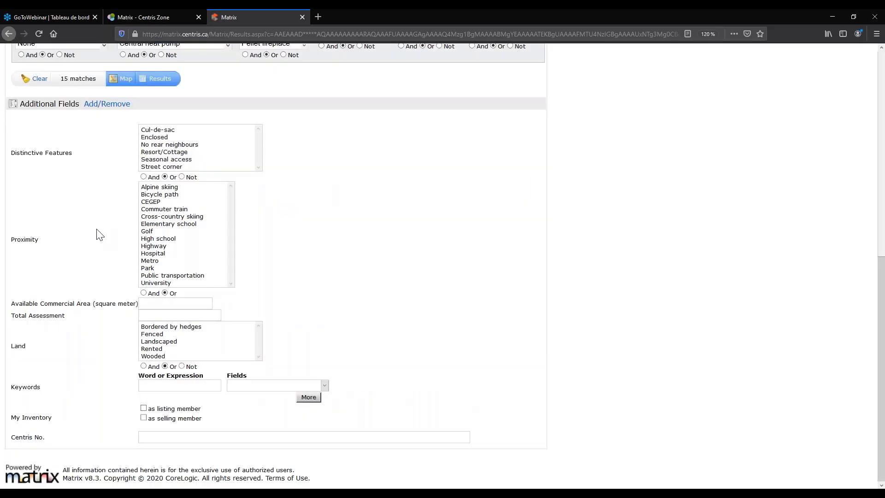
scroll(99, 235, up, 4)
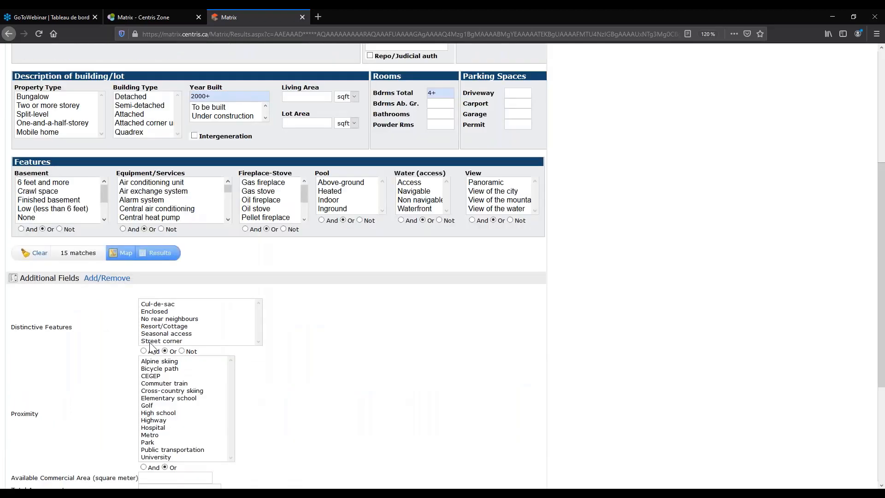
scroll(149, 346, up, 4)
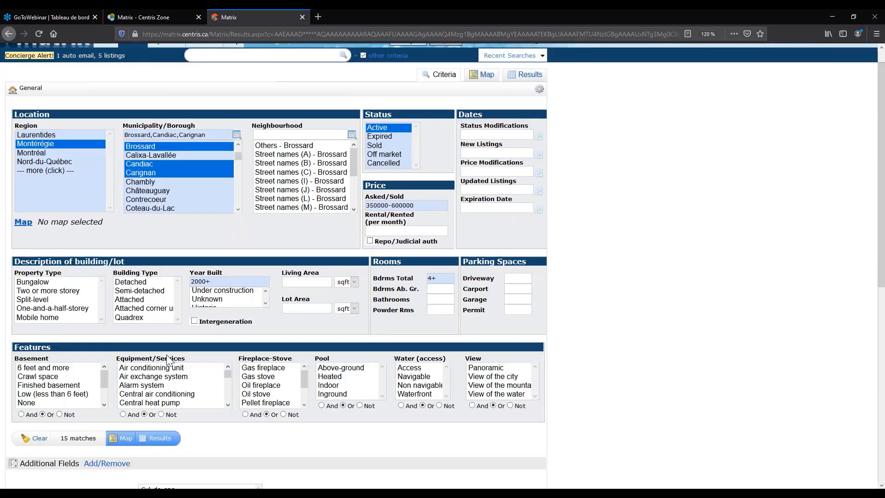
scroll(167, 359, down, 8)
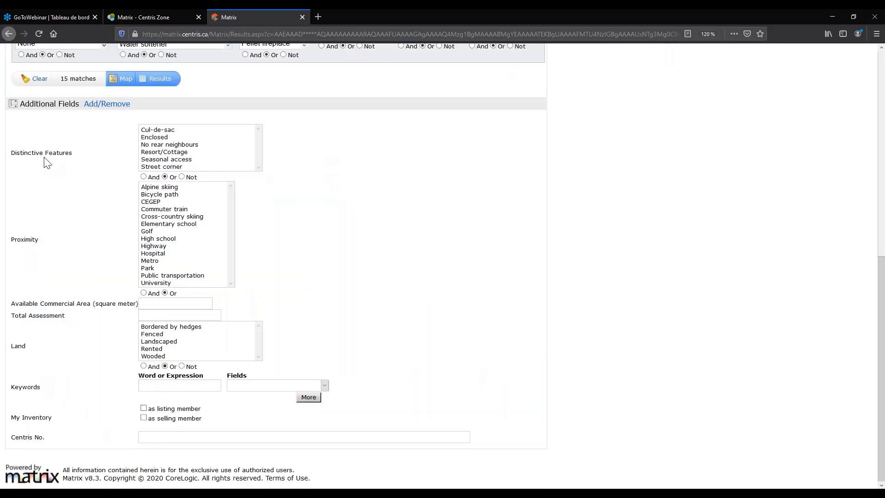
drag(17, 152, 42, 154)
click(38, 153)
drag(32, 239, 36, 240)
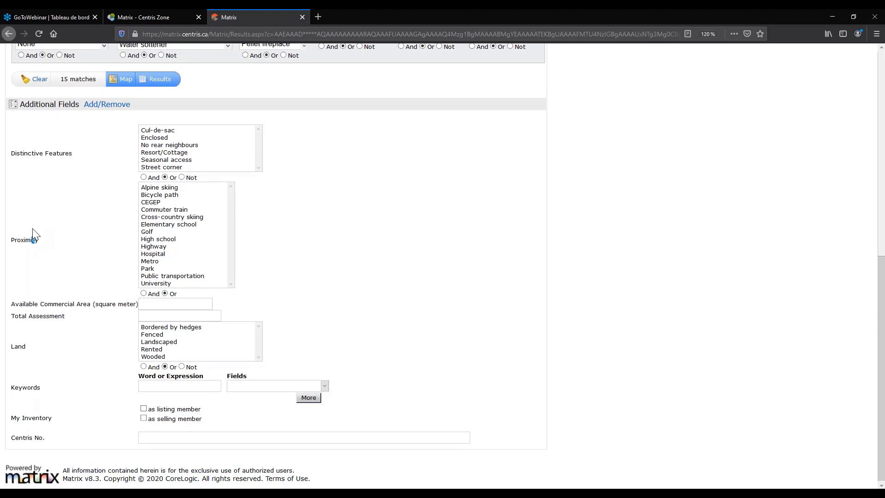
scroll(118, 333, up, 3)
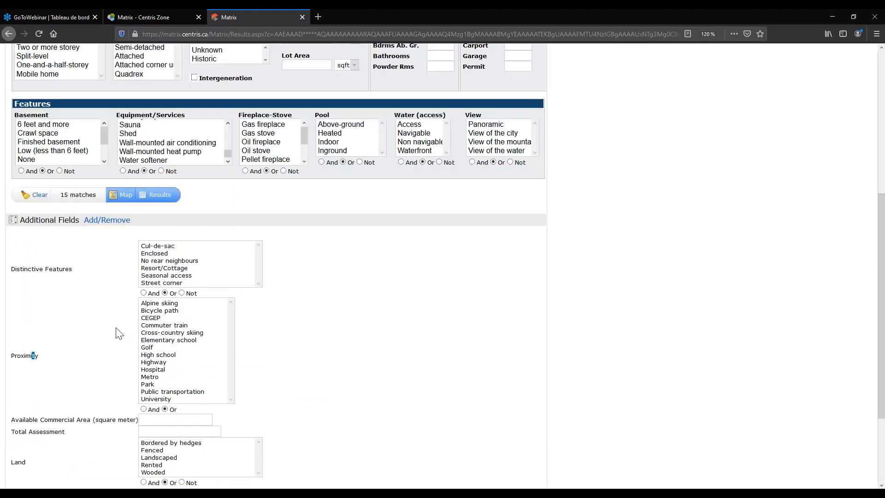
scroll(118, 332, down, 3)
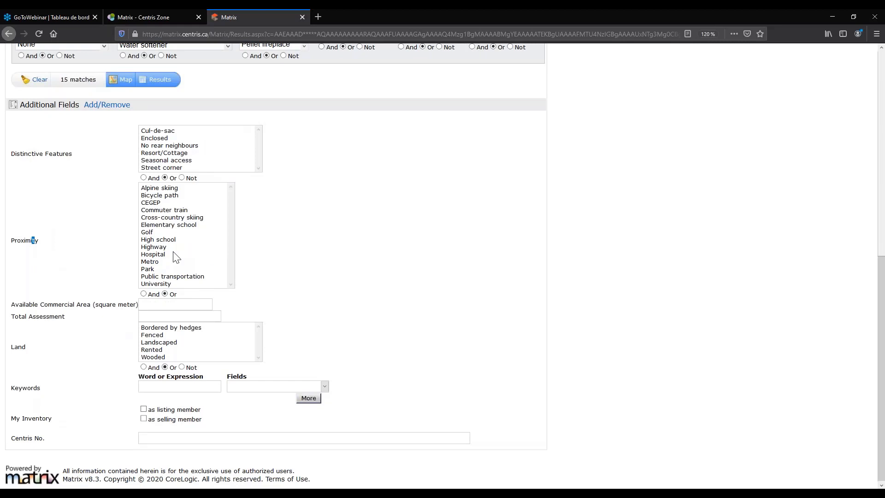
scroll(176, 257, up, 2)
Select Highway and Hospital in the Proximity list.
click(177, 305)
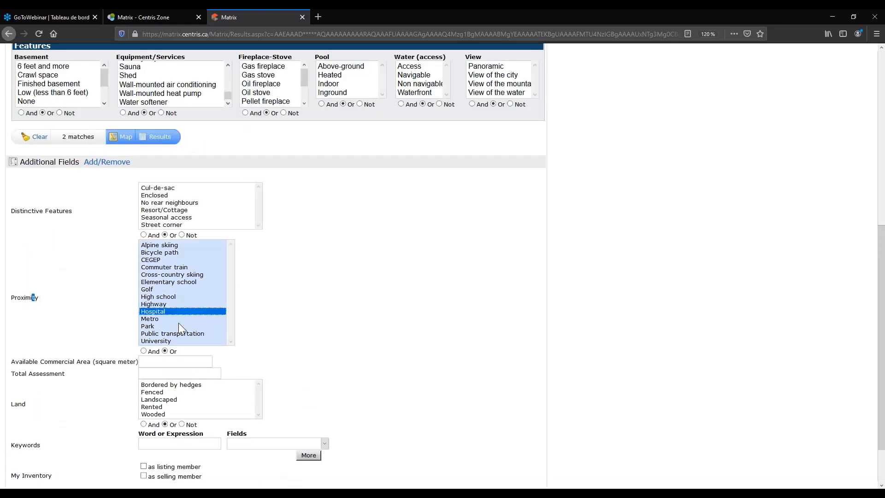
ctrl+click(155, 312)
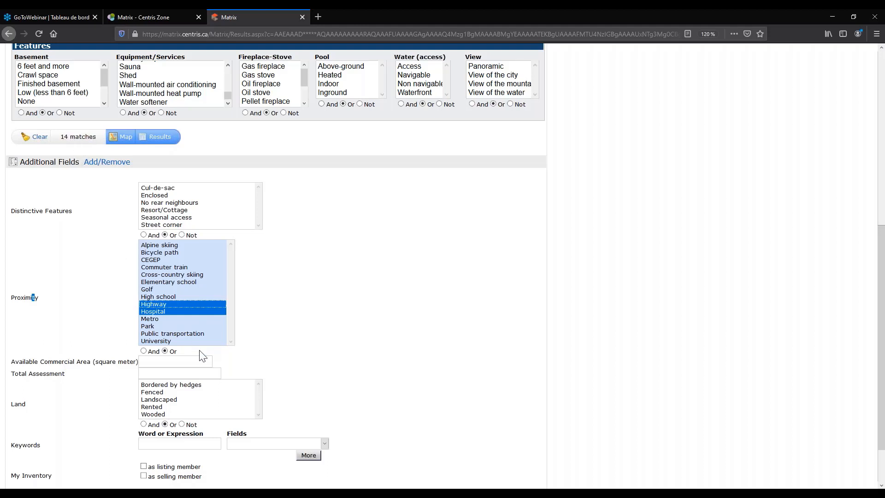
scroll(200, 352, up, 1)
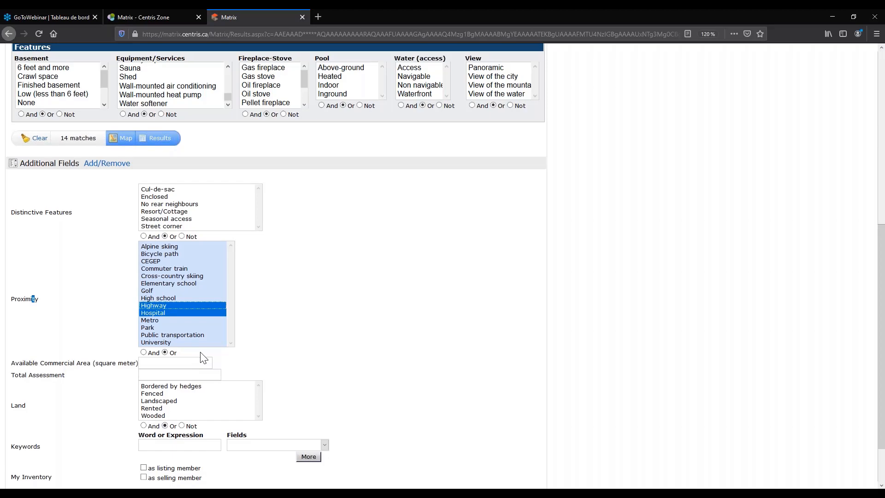
scroll(201, 358, up, 5)
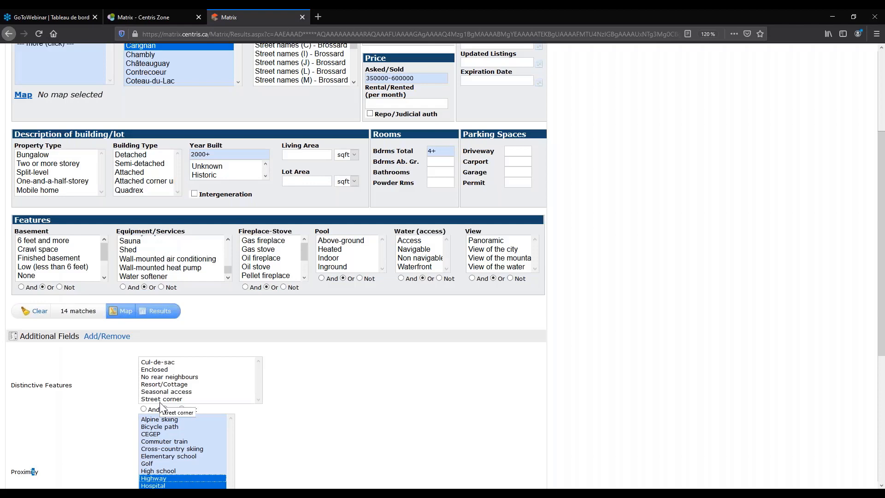
scroll(161, 405, down, 1)
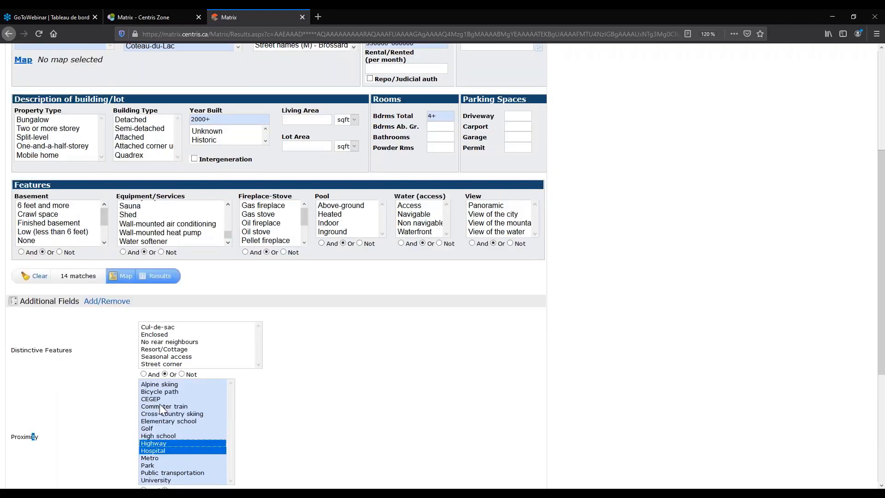
scroll(161, 408, down, 2)
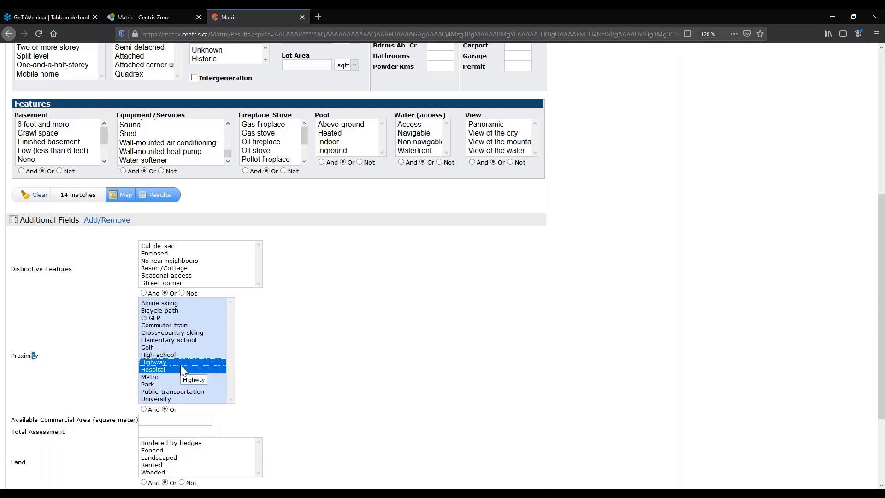
Deselect both, then choose Hospital alone, leaving 2 matches.
ctrl+click(180, 363)
ctrl+click(173, 371)
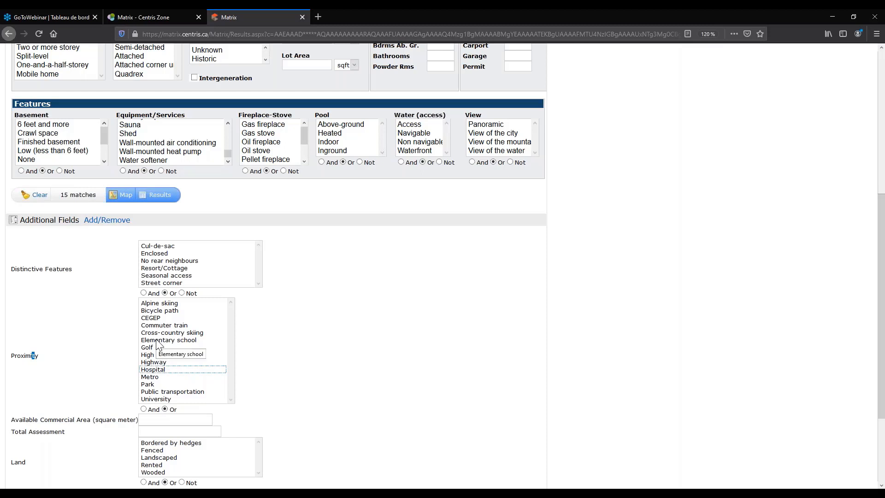
click(155, 370)
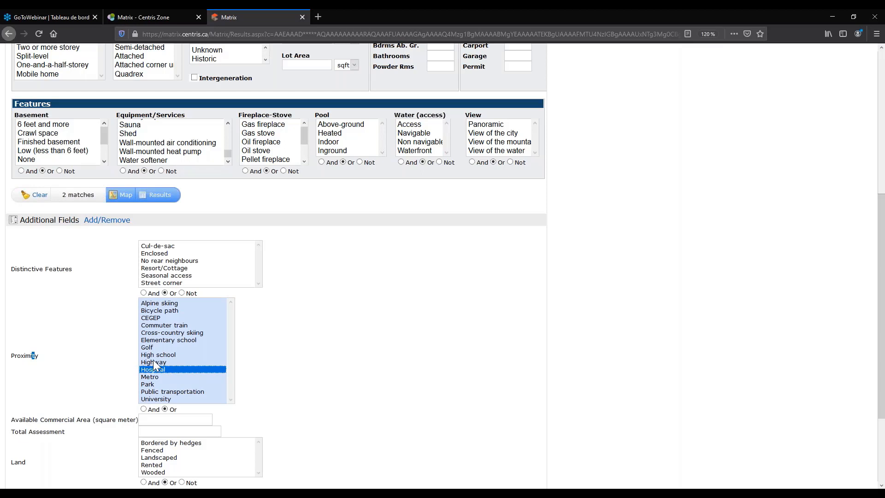
click(108, 359)
Deselect Hospital, reselect it, then switch the proximity criterion to Metro.
ctrl+click(159, 369)
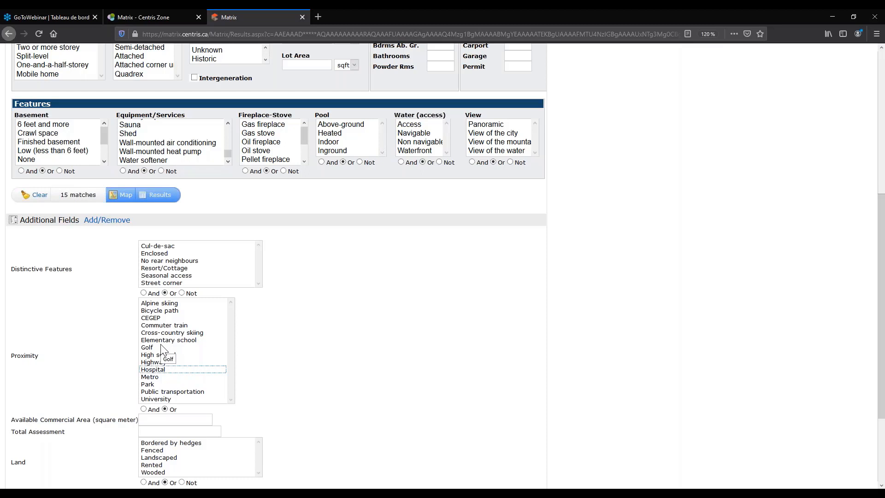
click(161, 370)
key(ctrl+a)
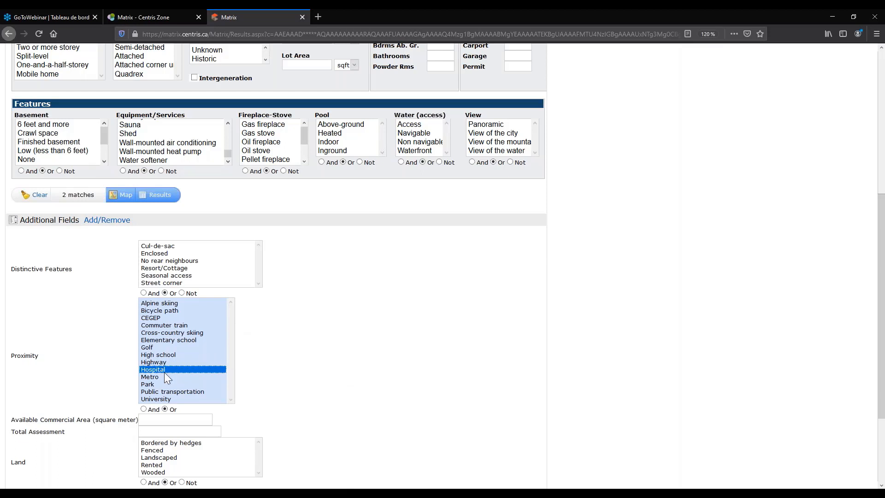
click(153, 378)
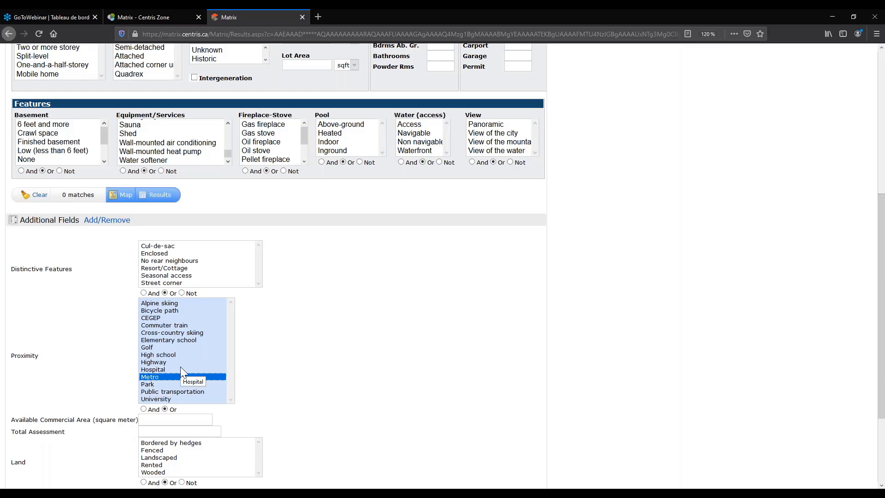
Switch back to Hospital, then deselect it so no proximity filter applies (15 matches).
scroll(180, 371, up, 1)
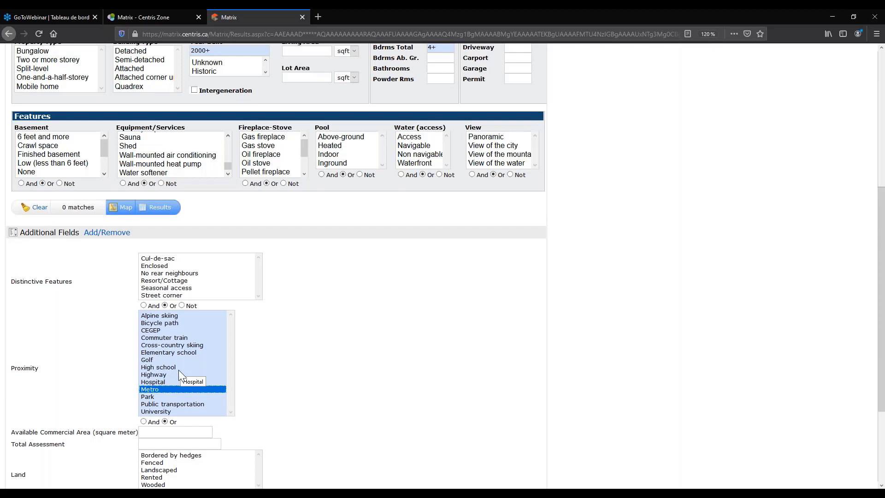
scroll(178, 370, down, 1)
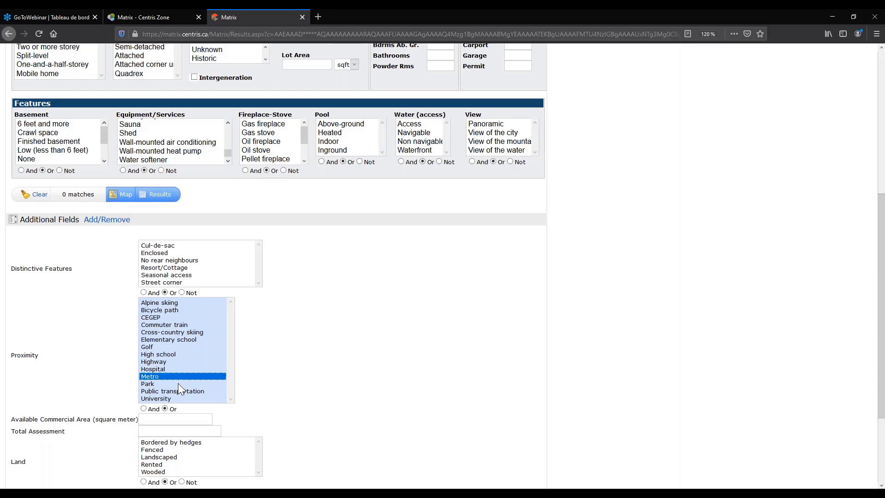
scroll(178, 383, down, 1)
drag(24, 299, 145, 311)
click(145, 311)
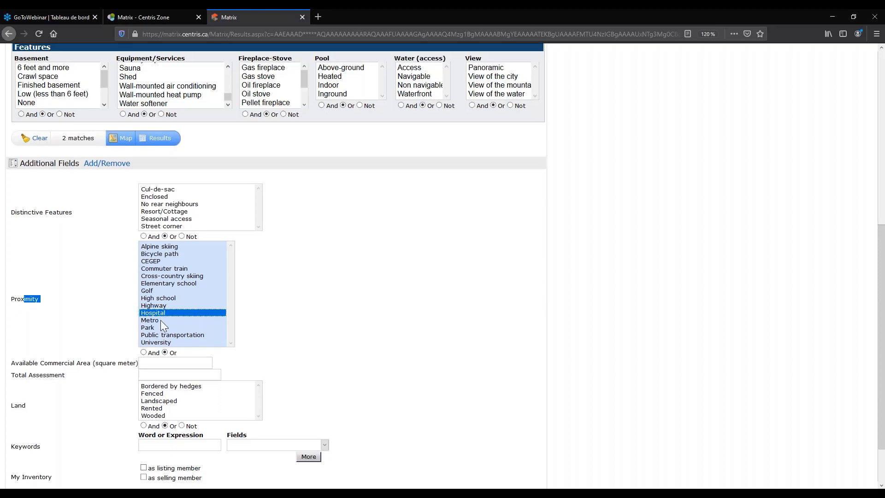
scroll(159, 347, up, 3)
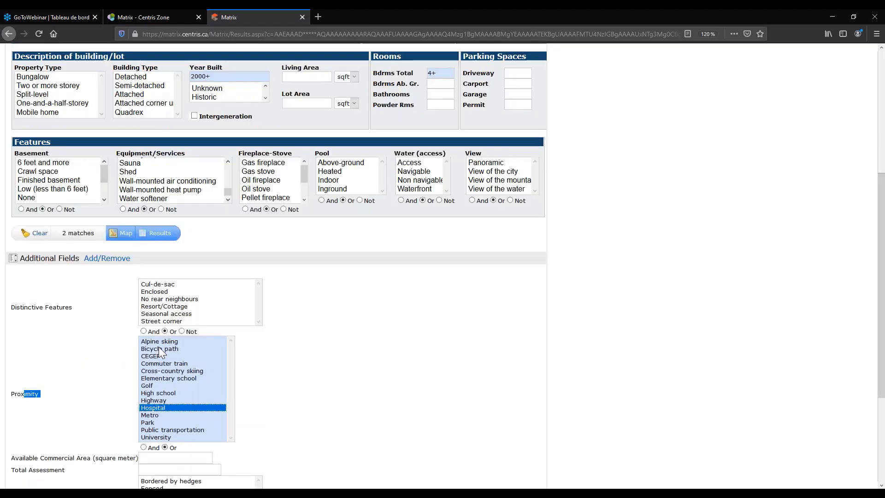
scroll(158, 350, down, 1)
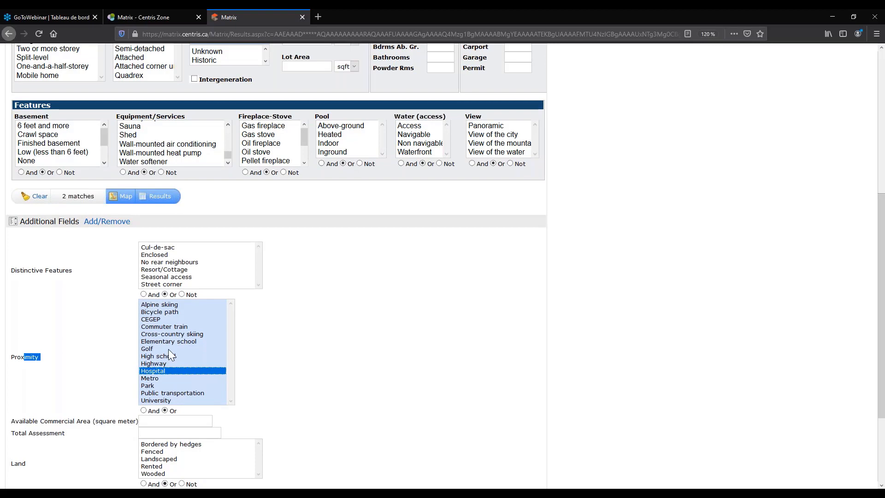
scroll(169, 431, up, 4)
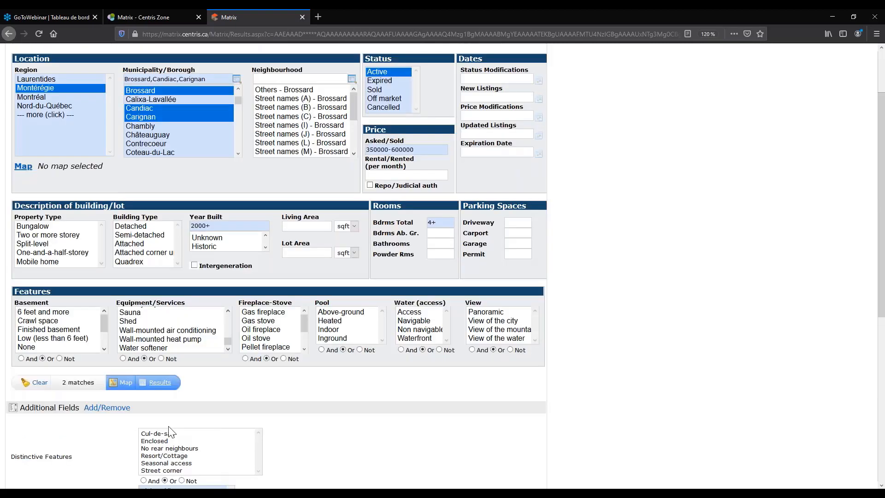
scroll(169, 428, down, 5)
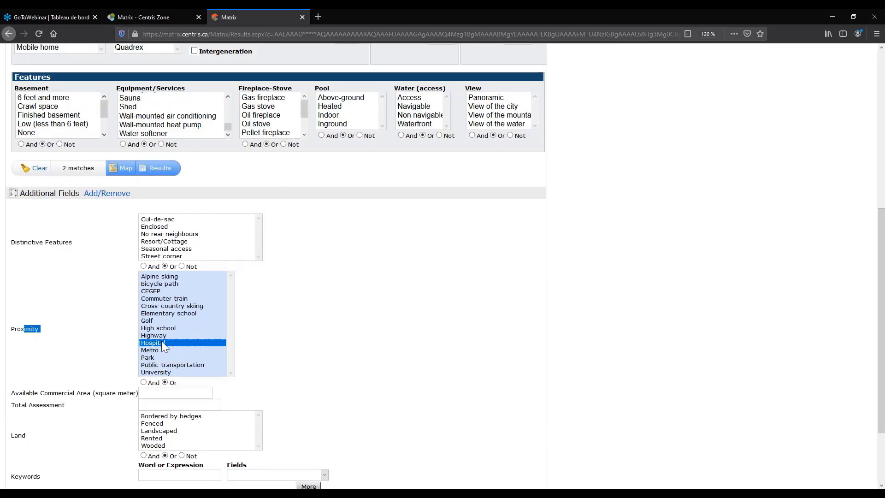
ctrl+click(163, 346)
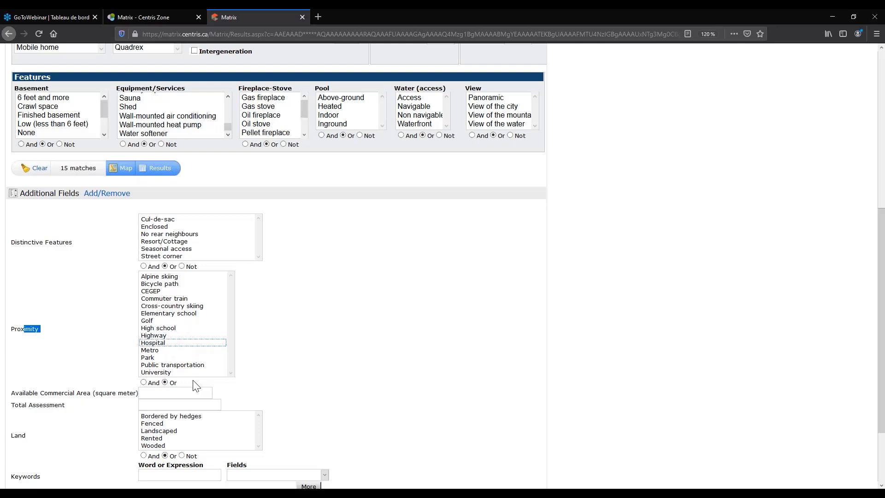
scroll(196, 386, down, 1)
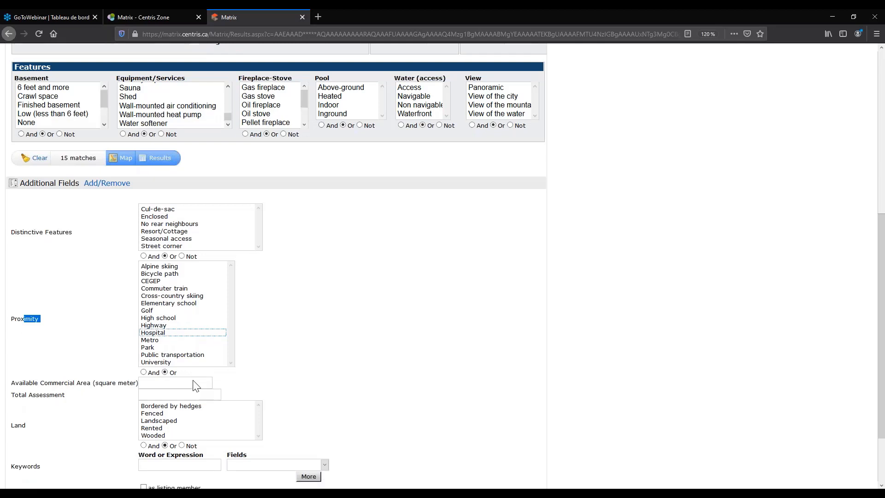
scroll(194, 382, up, 3)
click(176, 299)
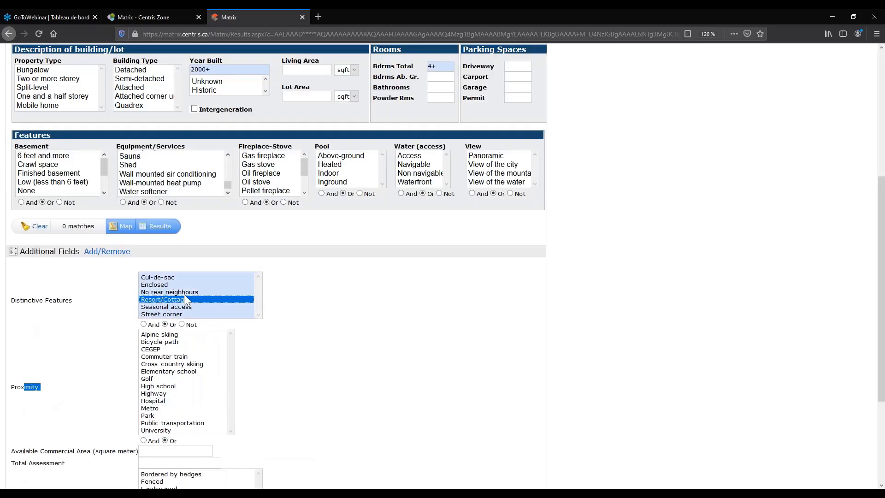
scroll(183, 294, up, 1)
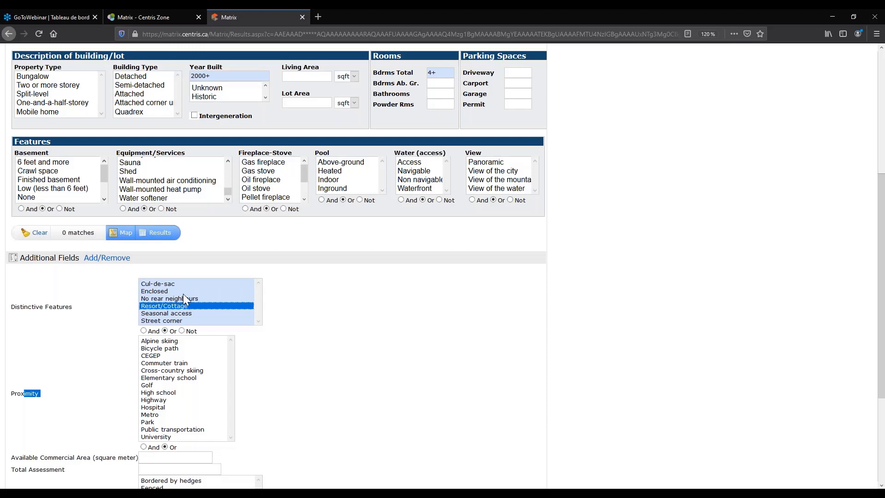
scroll(75, 341, up, 5)
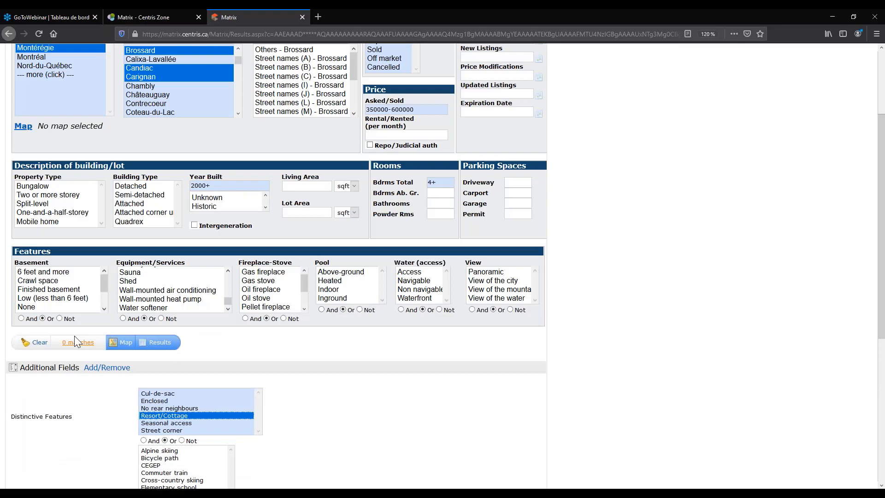
scroll(129, 250, up, 5)
drag(238, 177, 239, 401)
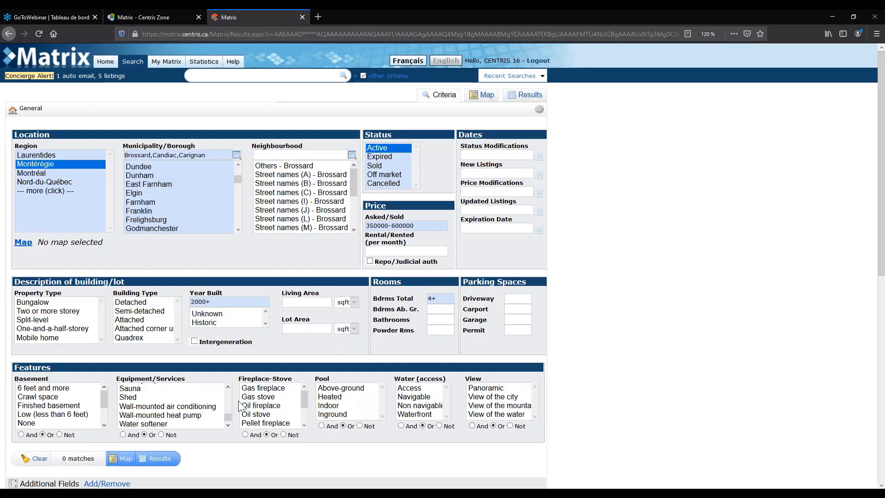
scroll(239, 405, down, 5)
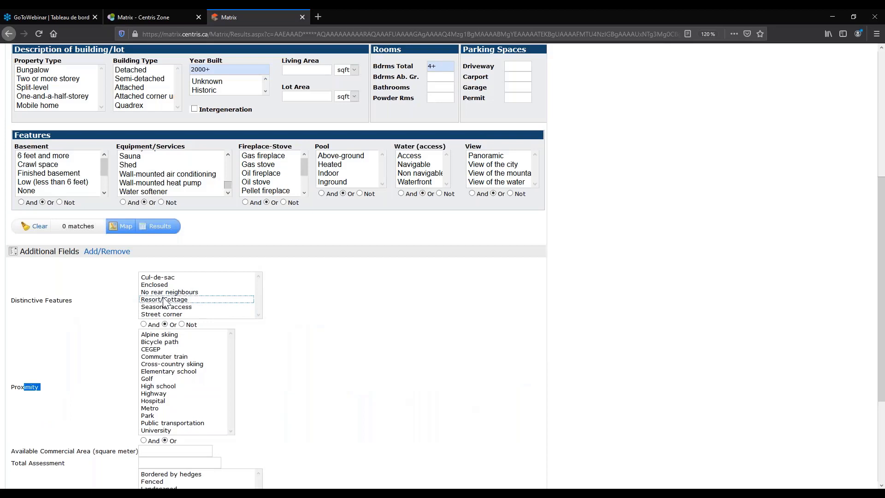
scroll(60, 314, down, 3)
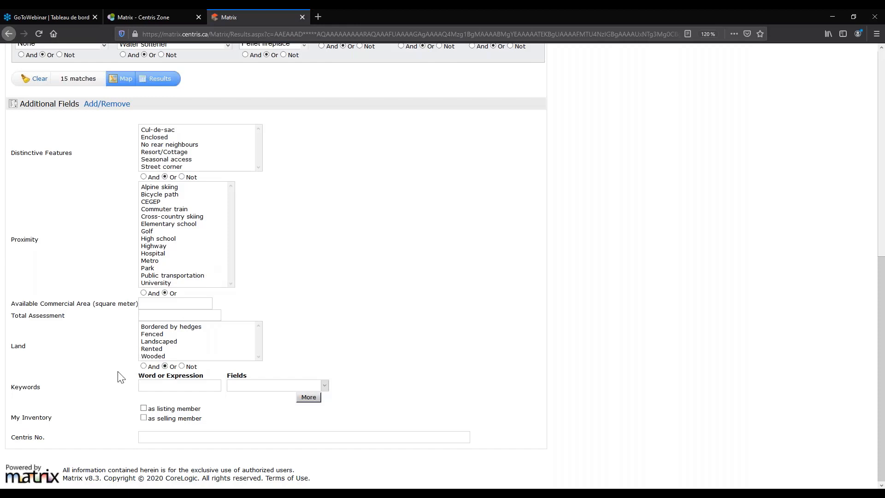
Enter '*hospital' as a keyword and review the keyword field choices.
click(139, 385)
text(*)
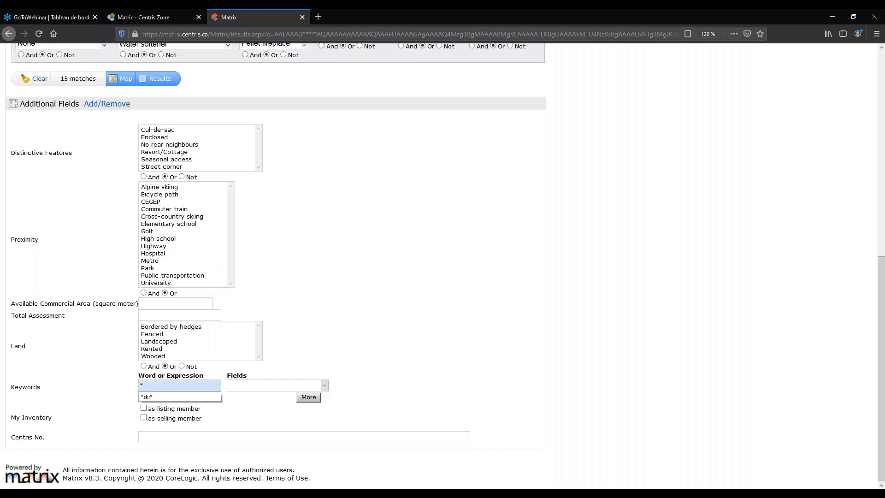
text(hospital*)
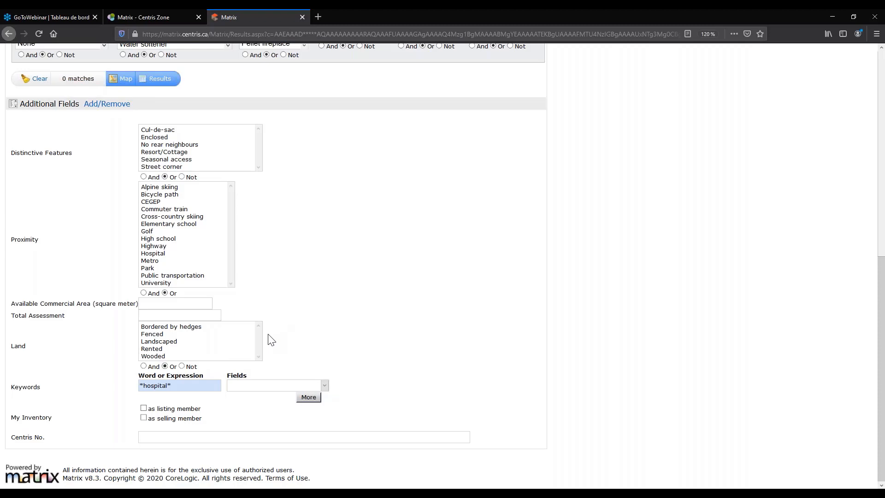
scroll(271, 340, up, 2)
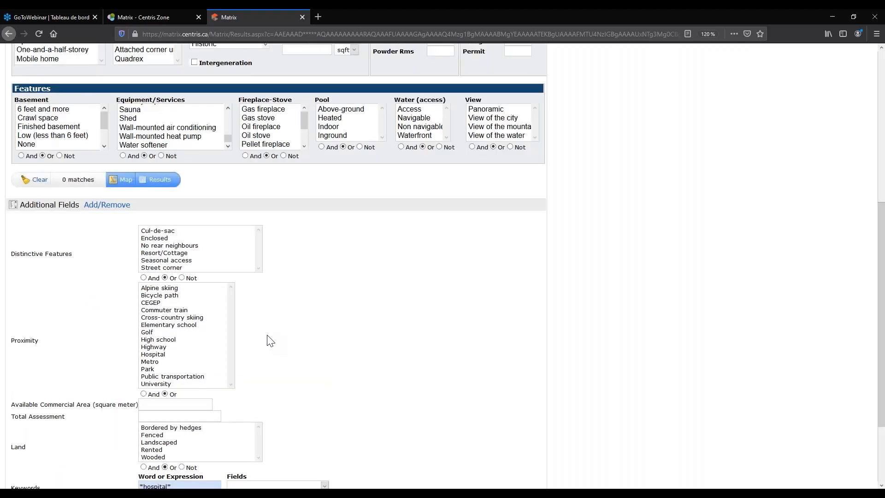
scroll(271, 340, down, 2)
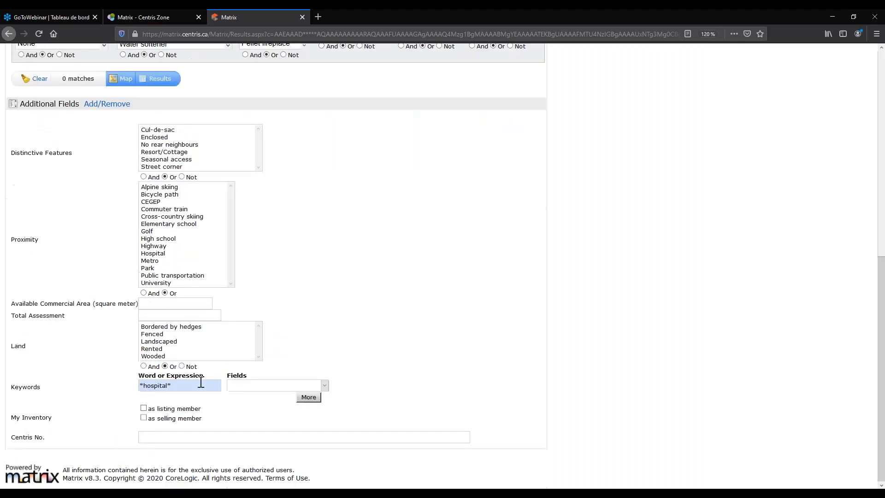
click(272, 386)
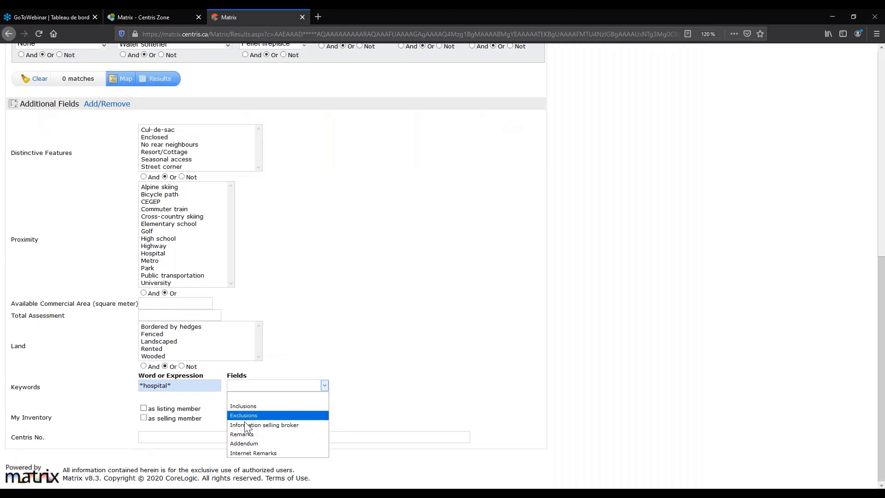
click(399, 379)
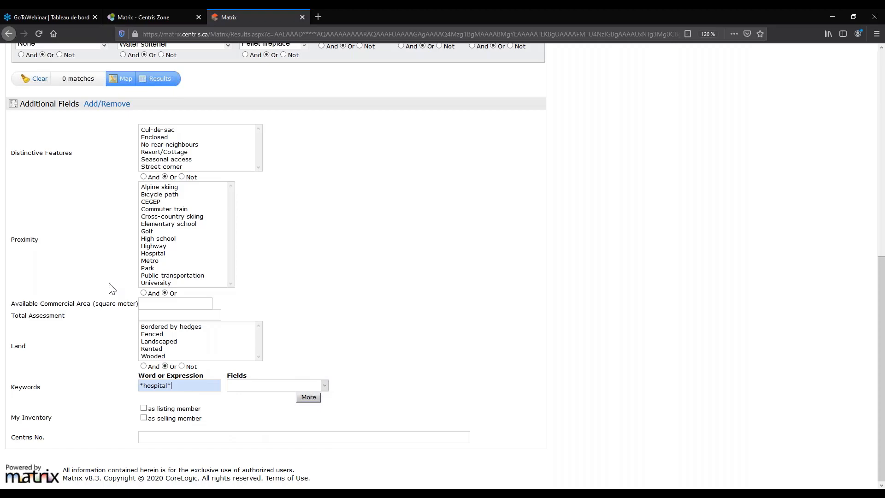
Clear the keyword and select Hospital under Proximity, leaving 2 matches.
scroll(101, 251, up, 1)
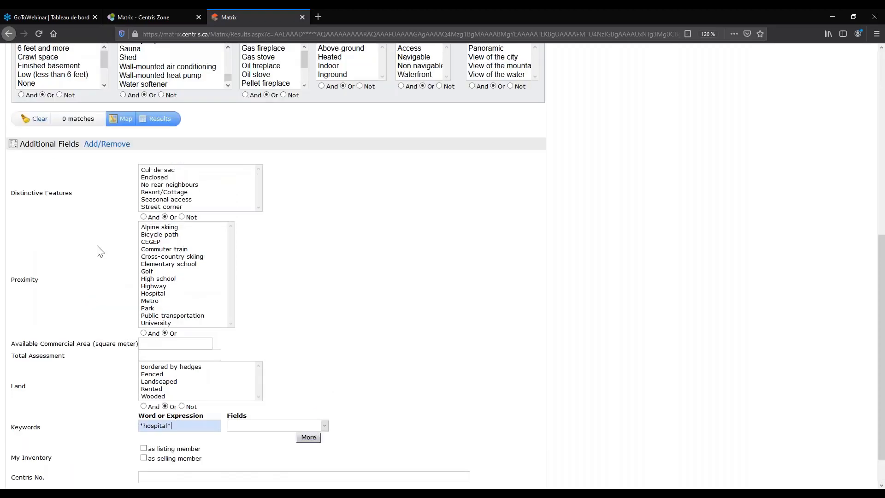
scroll(187, 385, down, 1)
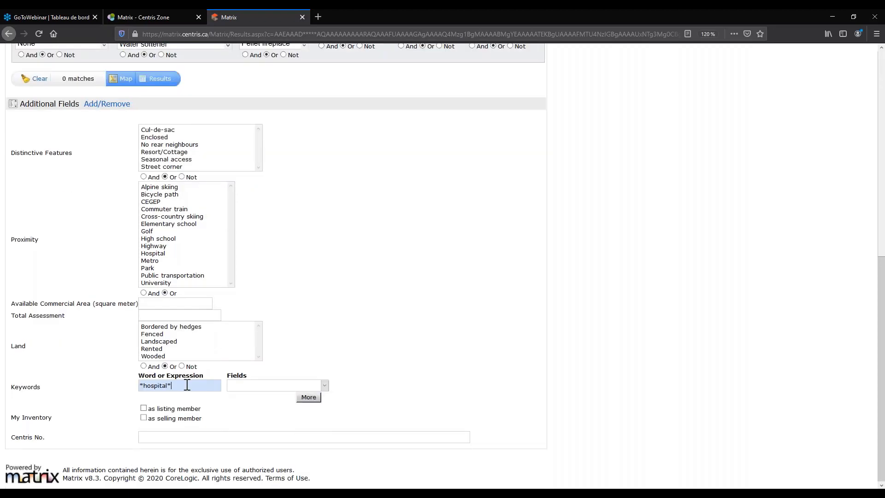
key(BackSpace)
key(BackSpace)
key(BackSpace)
key(BackSpace)
key(BackSpace)
key(BackSpace)
key(BackSpace)
key(BackSpace)
key(BackSpace)
key(BackSpace)
click(151, 253)
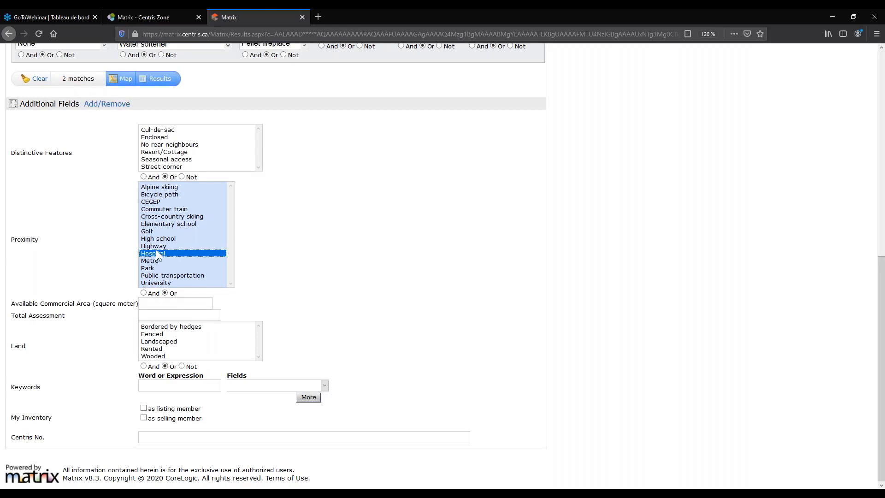
Set the Keywords field dropdown to Addendum.
scroll(156, 251, up, 1)
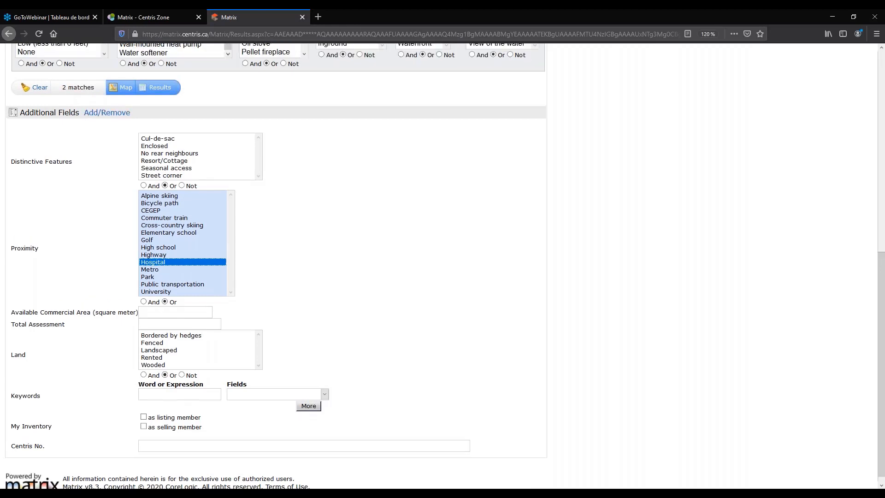
scroll(166, 348, up, 6)
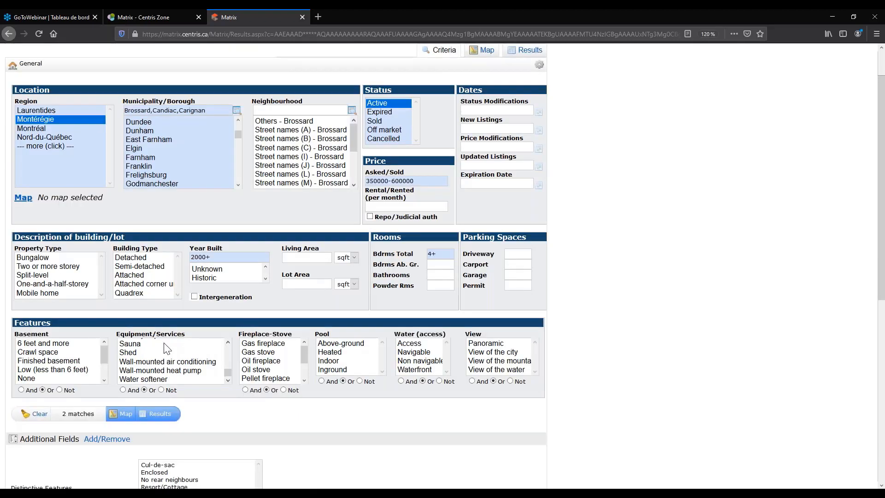
scroll(167, 349, down, 6)
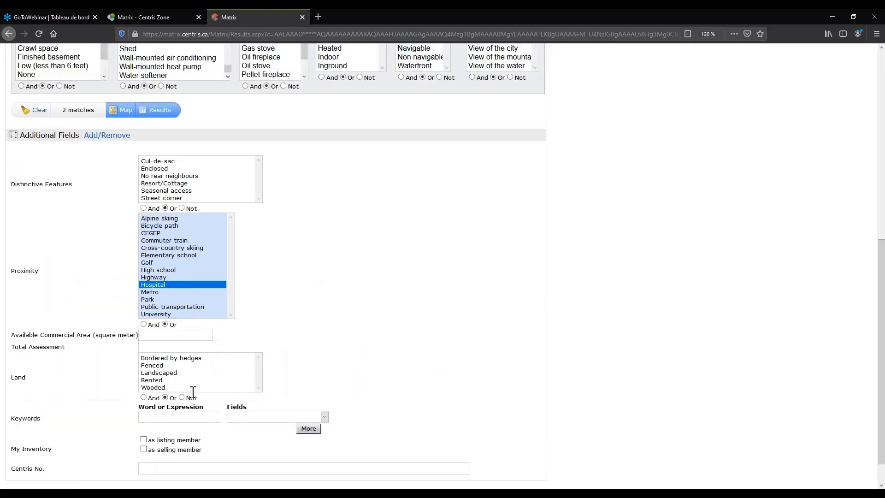
click(322, 415)
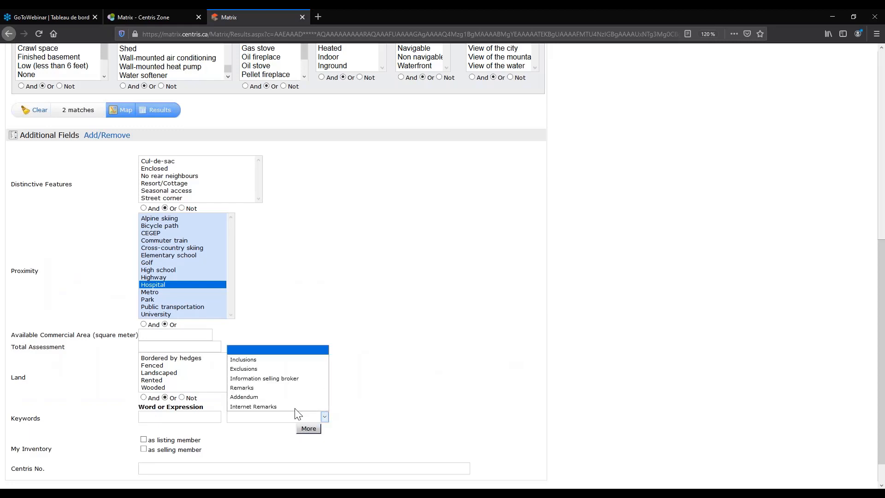
click(259, 397)
click(184, 417)
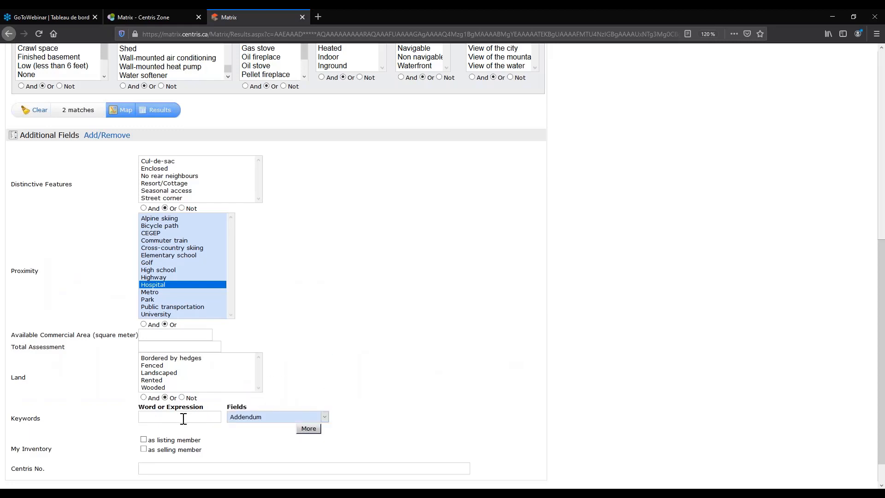
Reset the keyword field to blank and deselect Hospital, returning to 15 matches.
click(277, 417)
click(246, 350)
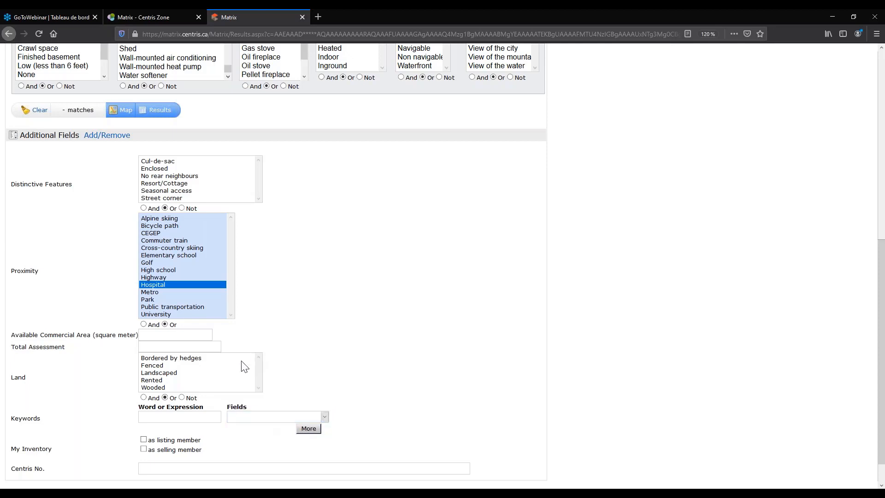
ctrl+click(156, 287)
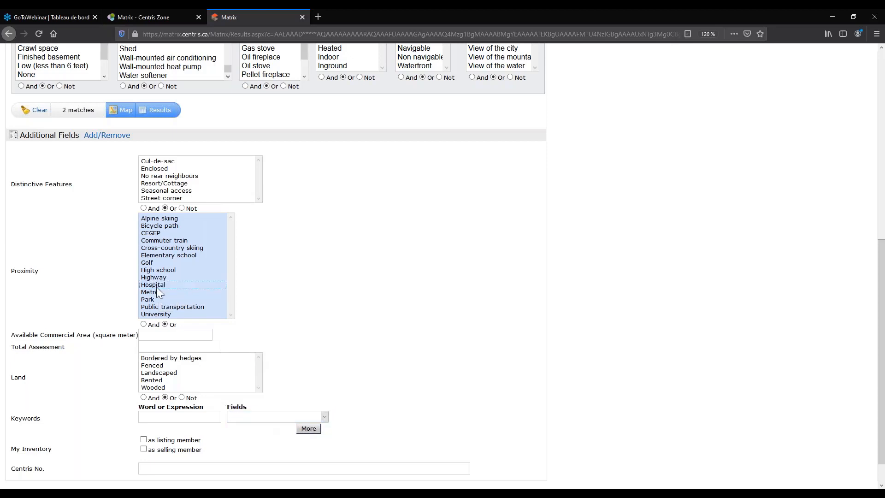
click(157, 416)
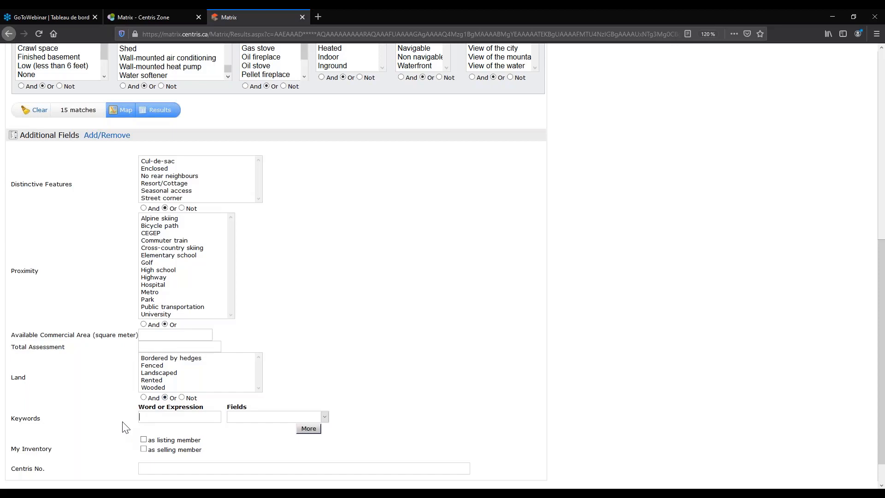
Tick My Inventory 'as listing member' and 'as selling member', leaving 0 matches.
scroll(123, 428, up, 2)
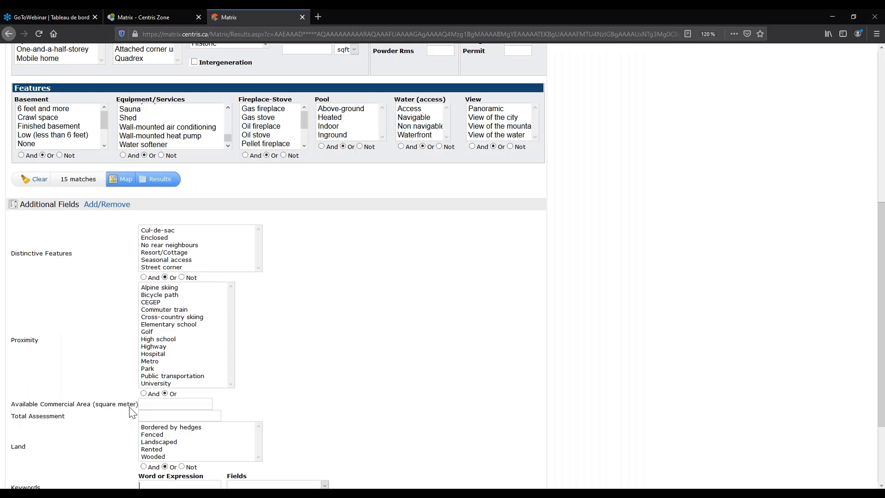
scroll(130, 412, down, 2)
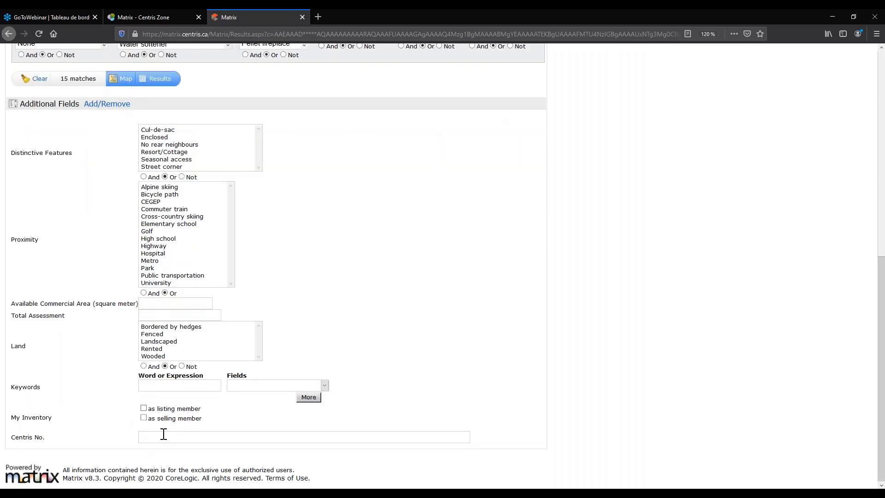
click(143, 408)
click(143, 417)
Scroll back up the criteria form to the top of the page.
scroll(133, 428, up, 2)
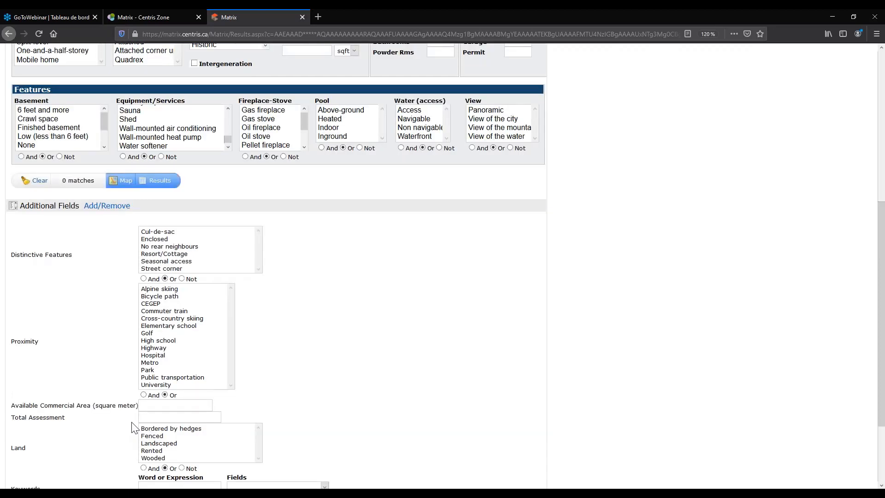
scroll(133, 428, up, 5)
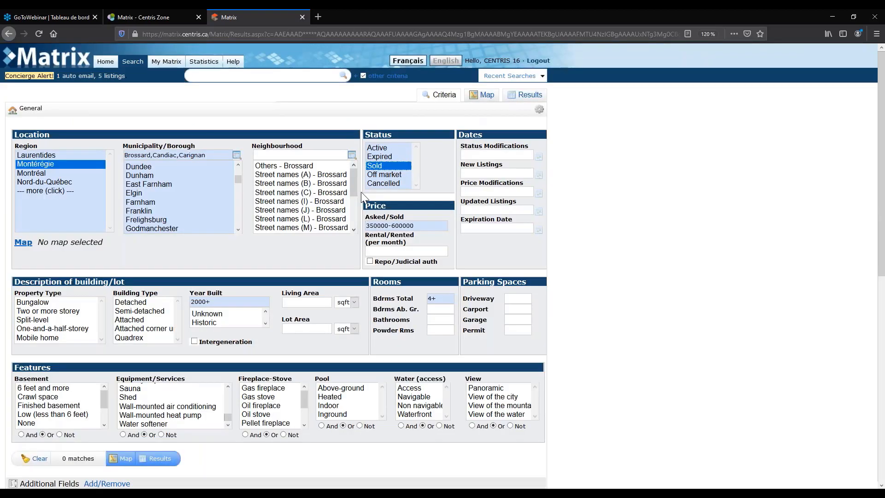
scroll(362, 198, down, 2)
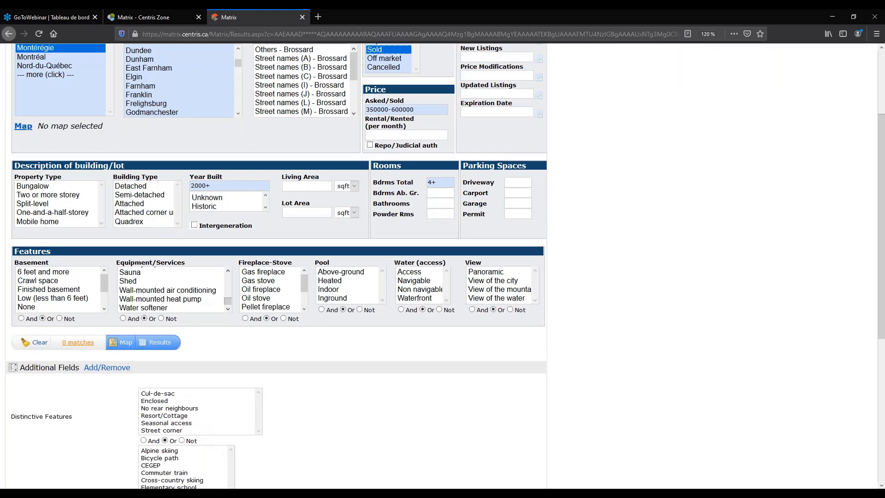
scroll(129, 338, up, 2)
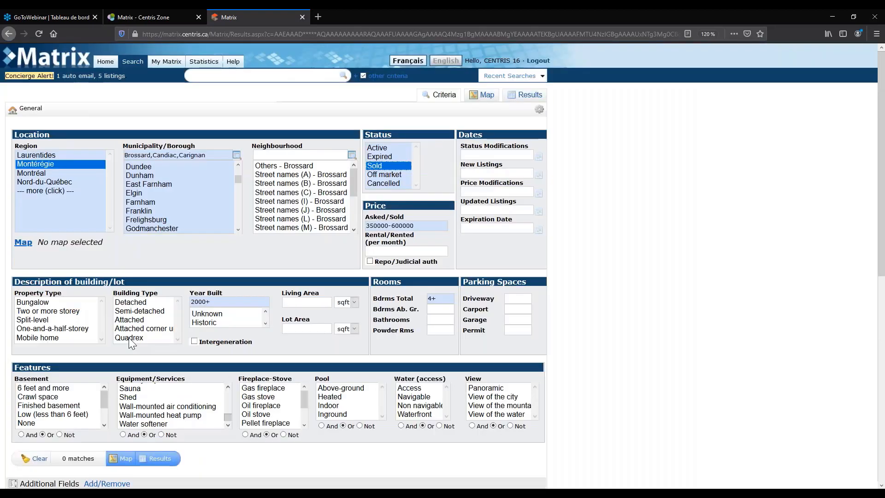
scroll(185, 420, down, 7)
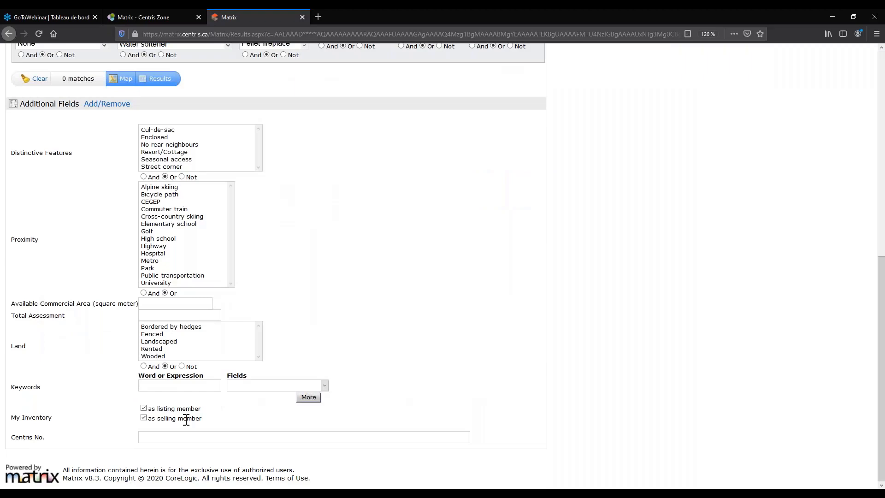
scroll(185, 419, up, 7)
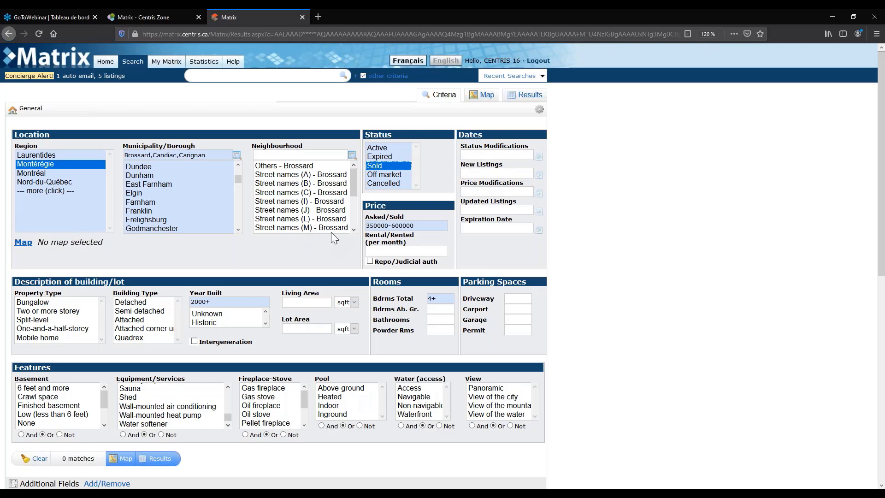
scroll(332, 233, down, 1)
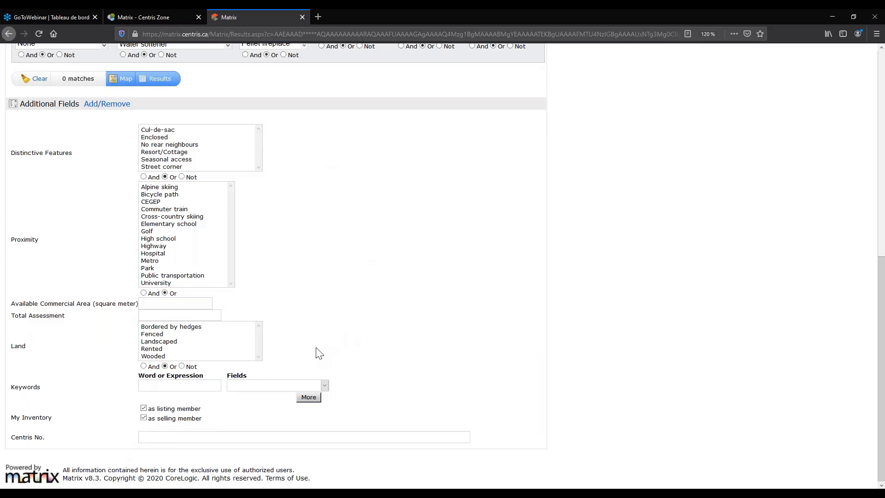
scroll(319, 353, up, 1)
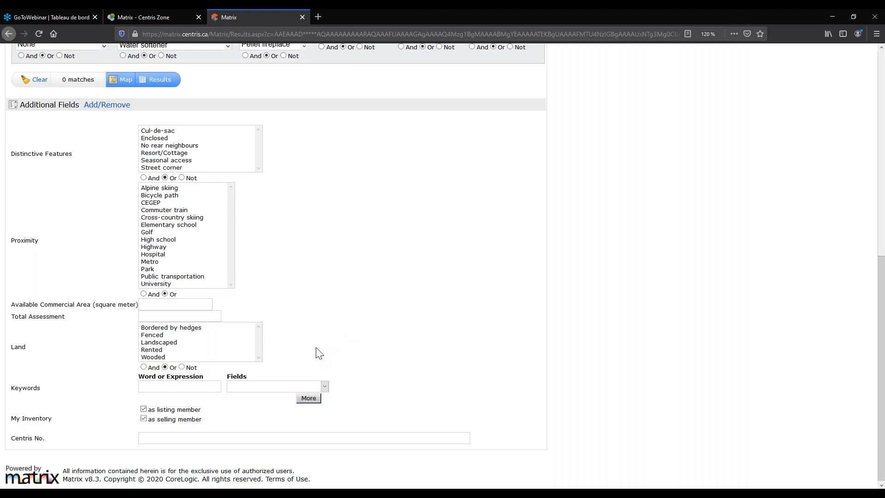
scroll(319, 354, up, 8)
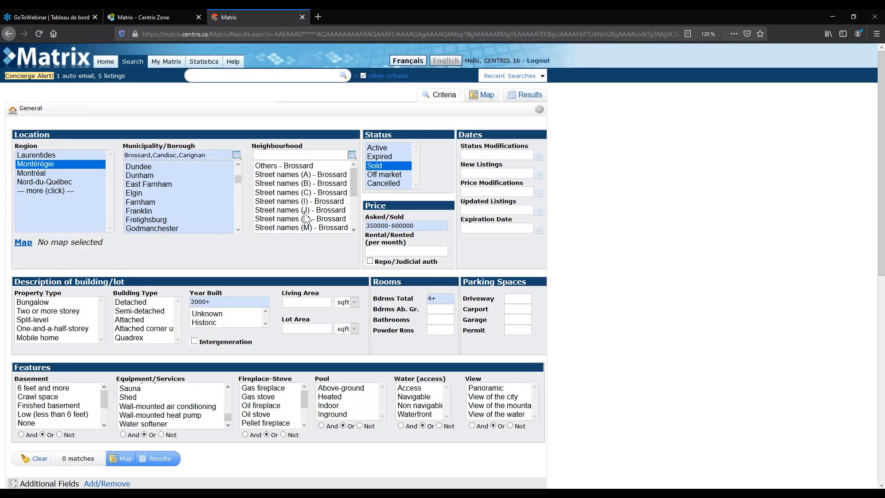
mouse_move(132, 61)
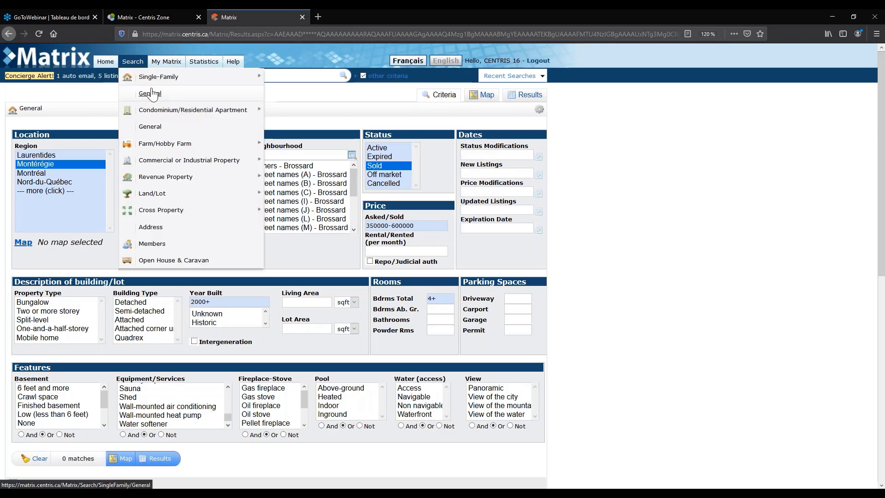
Open the Condominium/Residential Apartment General search form, showing Active status and 1000+ matches.
click(278, 115)
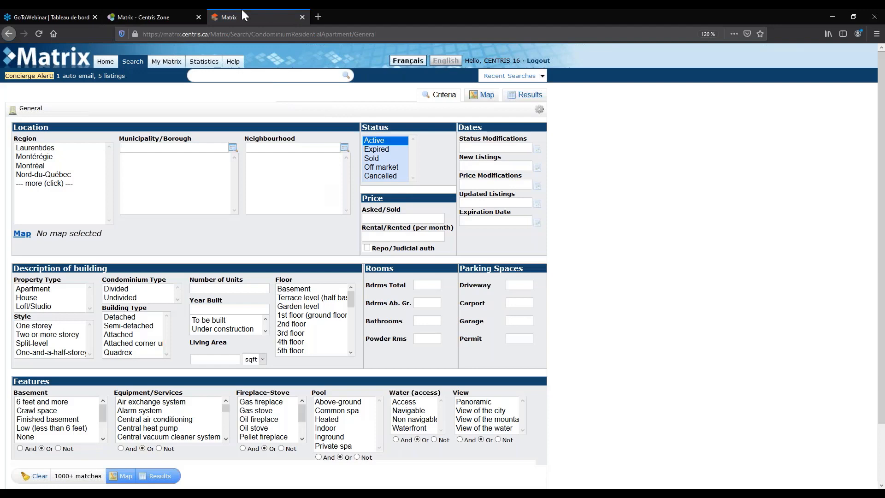
scroll(442, 266, down, 1)
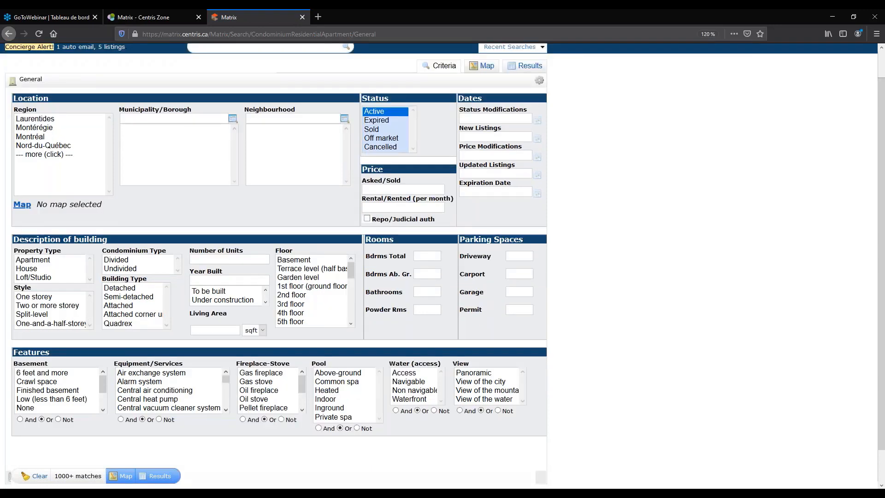
scroll(443, 266, up, 1)
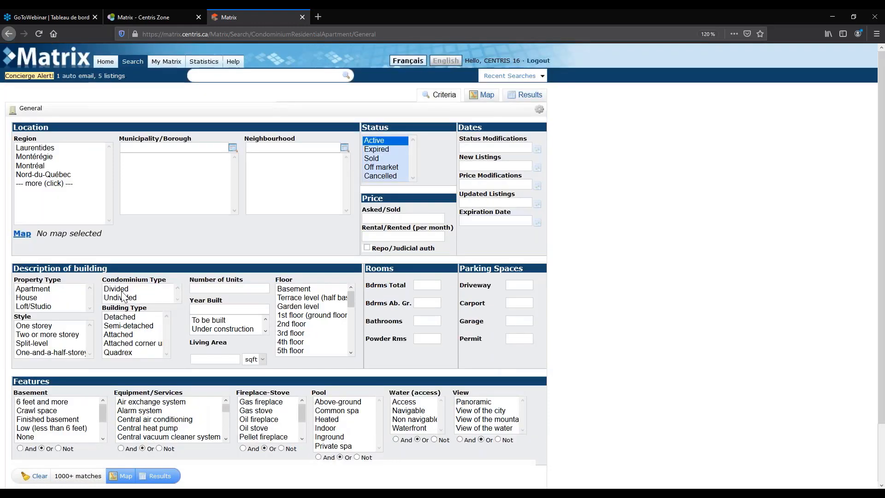
Limit to 12- units in Brossard, Montérégie, with 3+ total bedrooms.
click(213, 285)
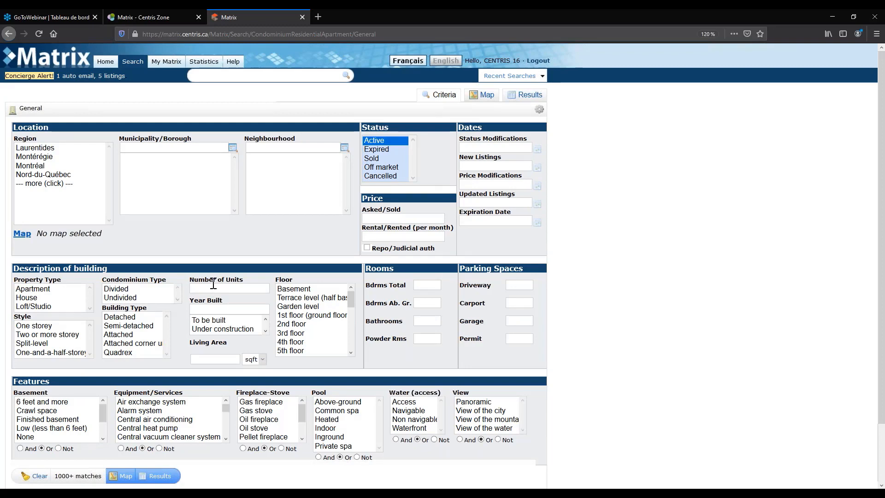
text(12)
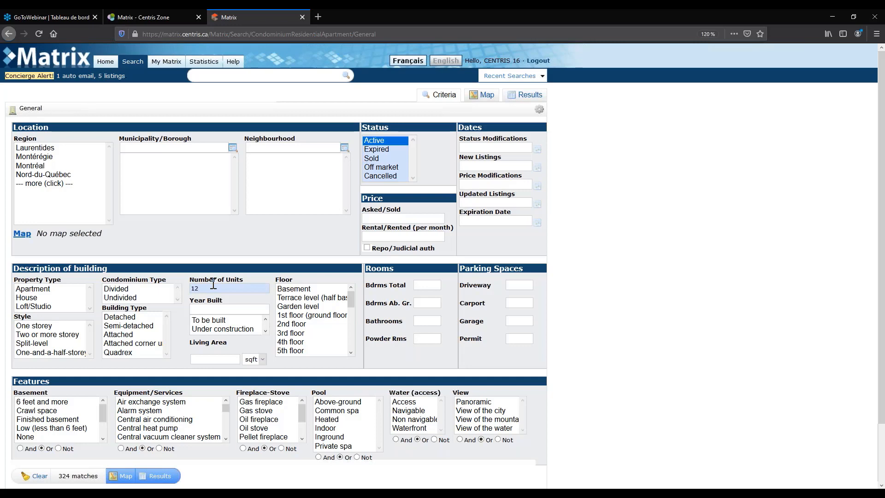
text(-)
click(37, 159)
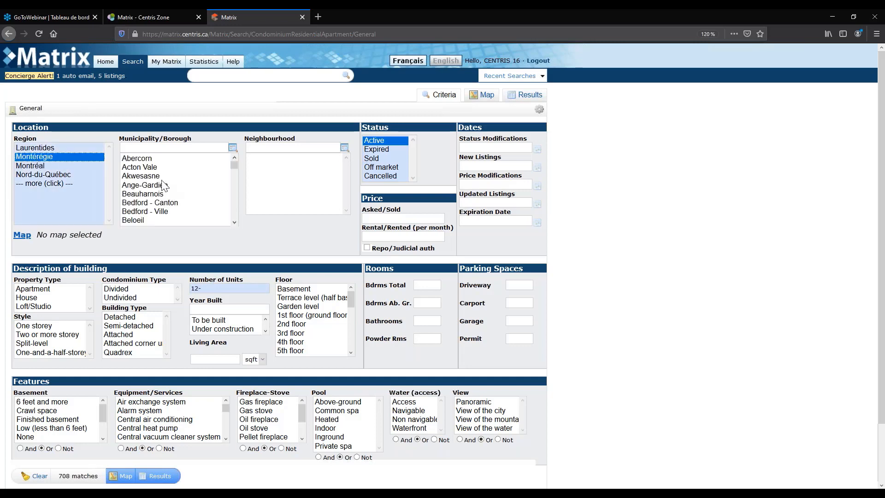
scroll(157, 203, down, 3)
scroll(157, 213, down, 2)
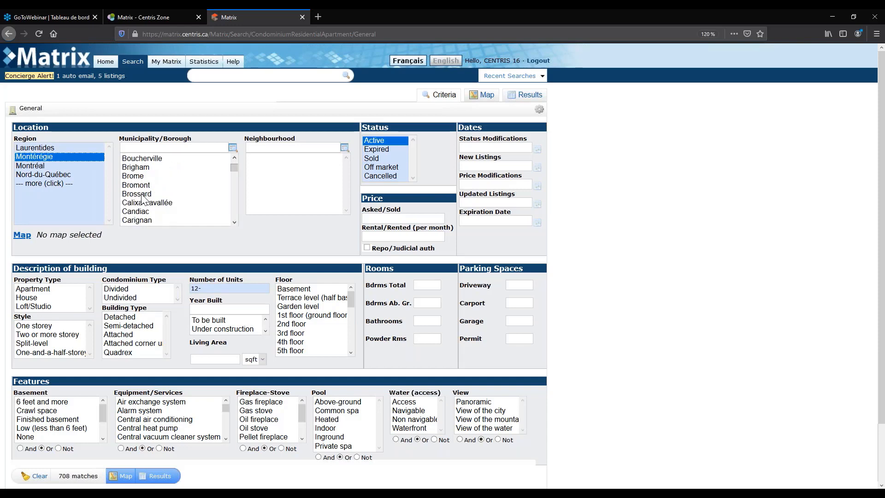
click(152, 194)
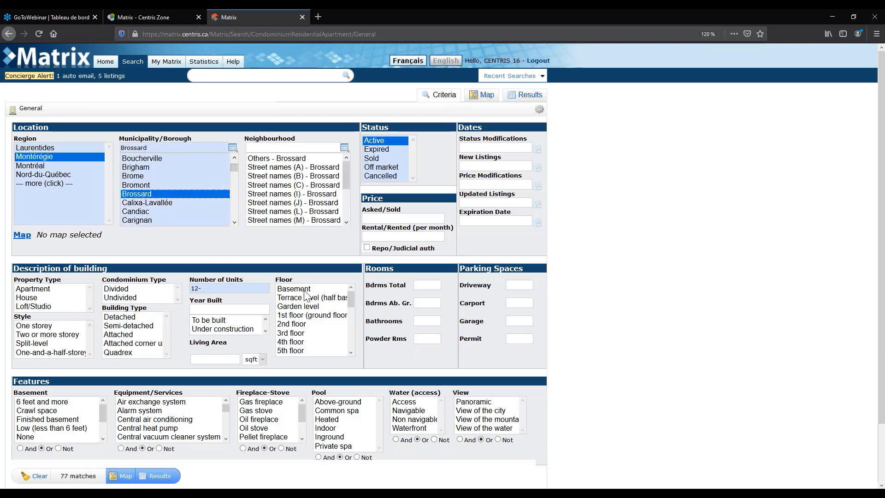
click(428, 286)
text(3)
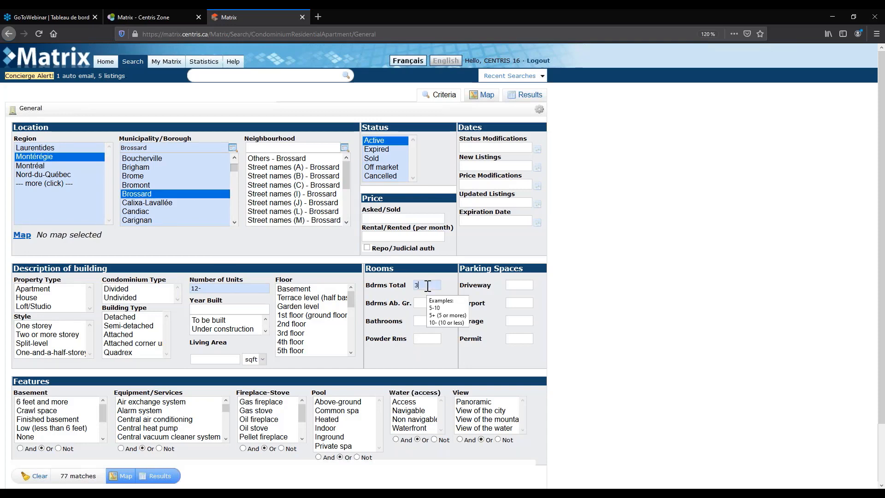
text(+)
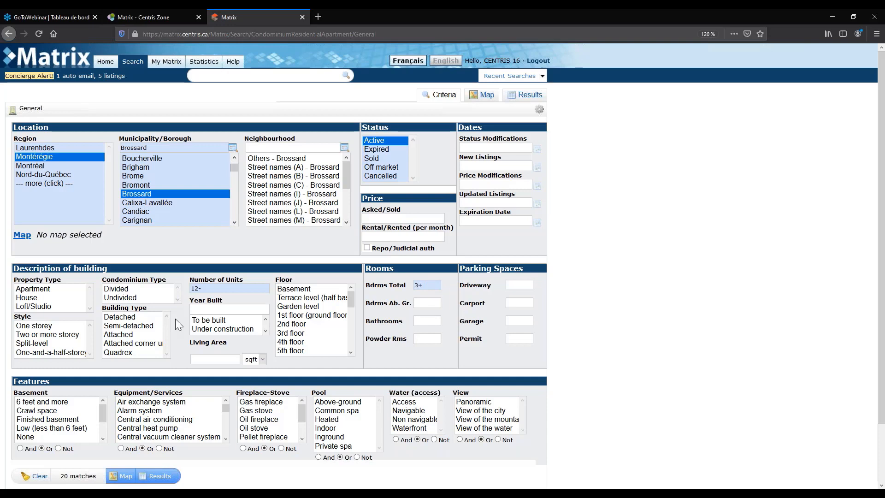
Restrict the Floor criterion to the 2nd, 3rd and 4th floors.
scroll(176, 319, down, 1)
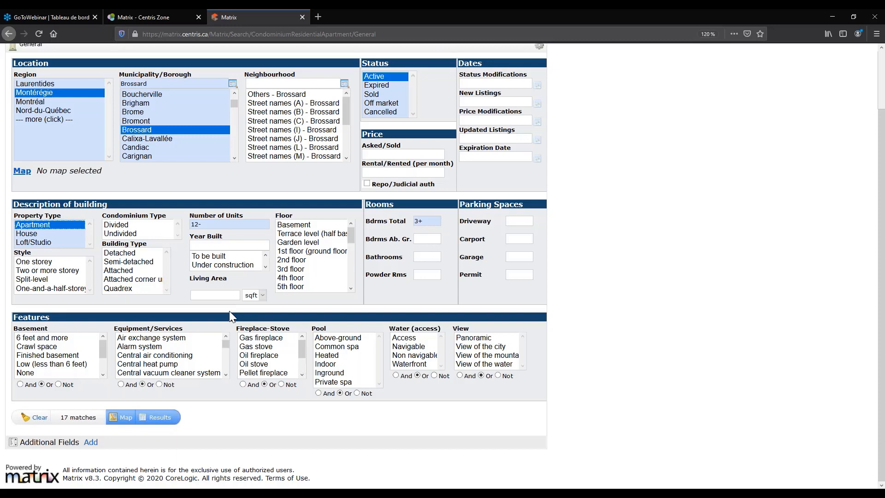
scroll(230, 308, up, 1)
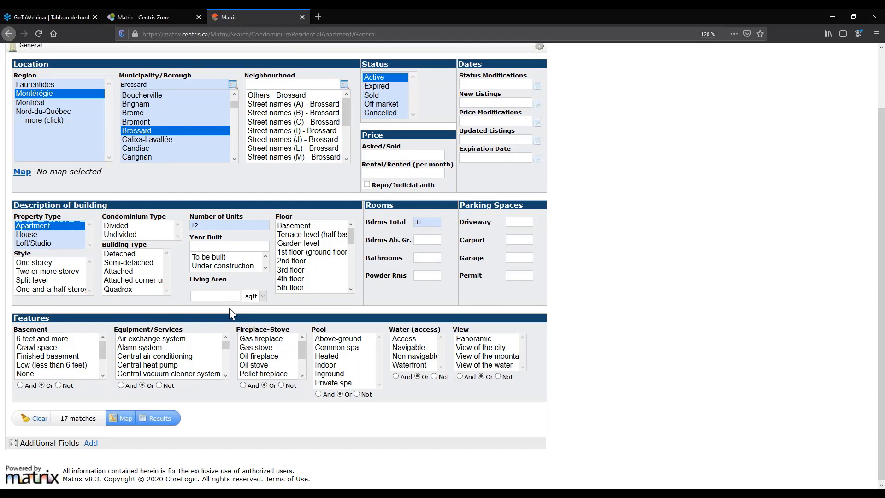
scroll(229, 308, up, 3)
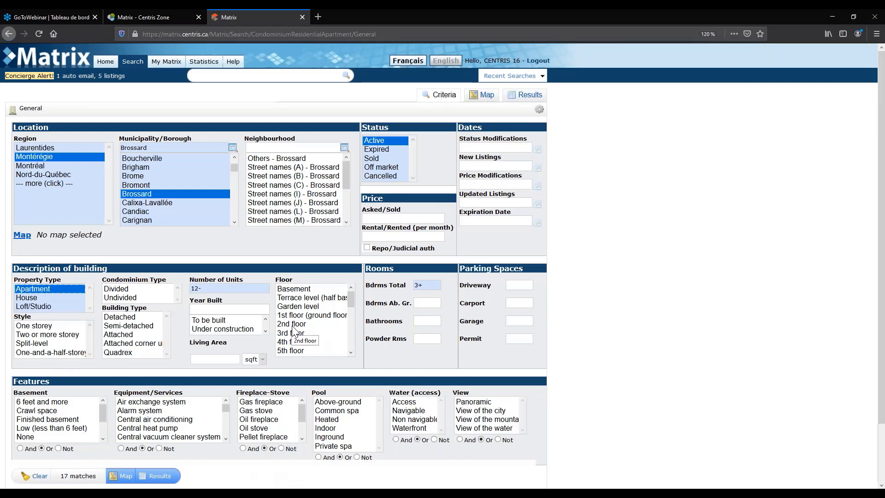
scroll(293, 322, down, 2)
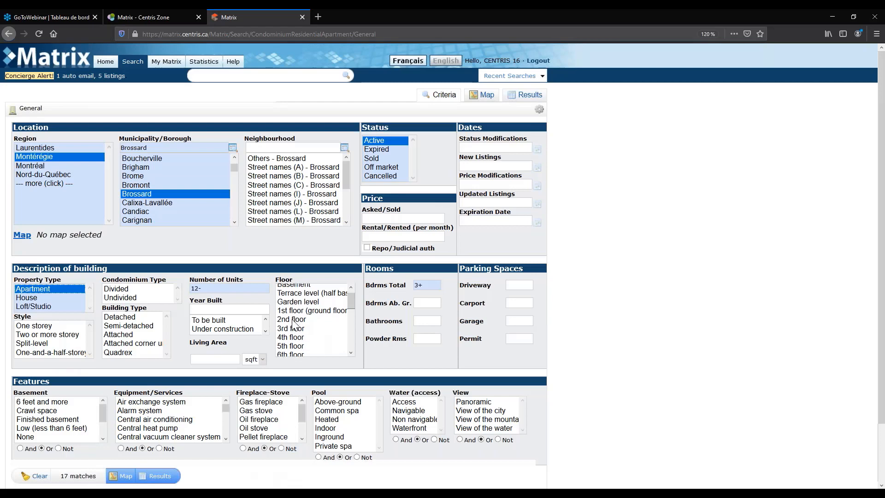
scroll(297, 311, up, 2)
drag(290, 324, 289, 338)
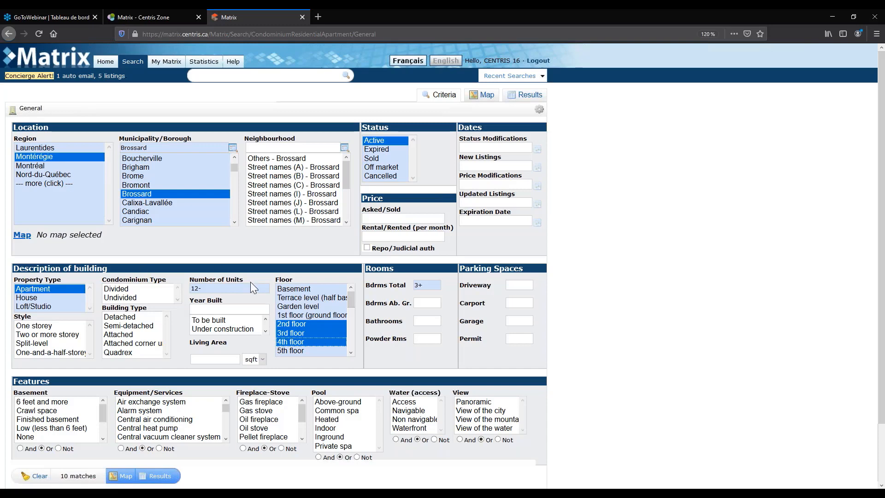
Display the 10 matching listings.
scroll(171, 419, down, 2)
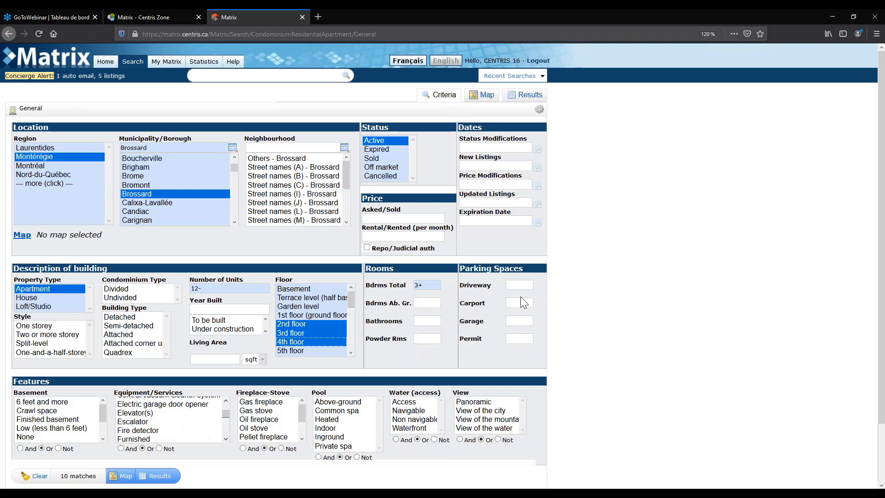
scroll(638, 268, down, 1)
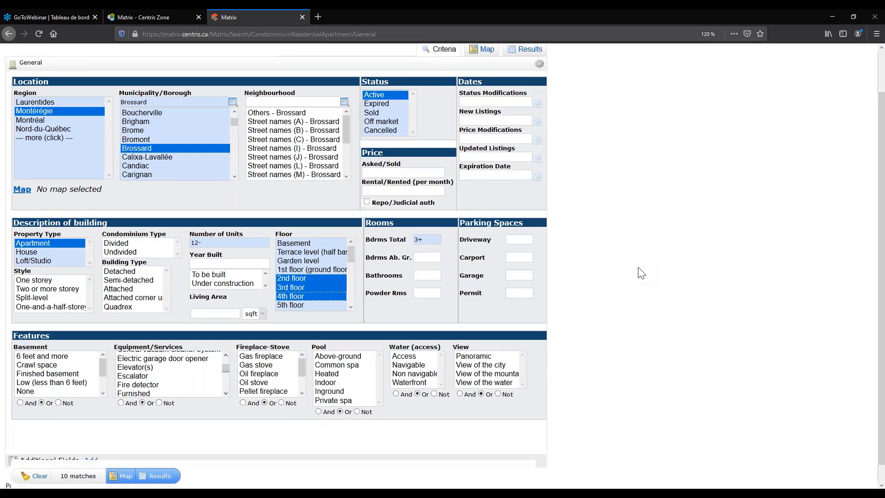
scroll(641, 273, down, 1)
click(160, 417)
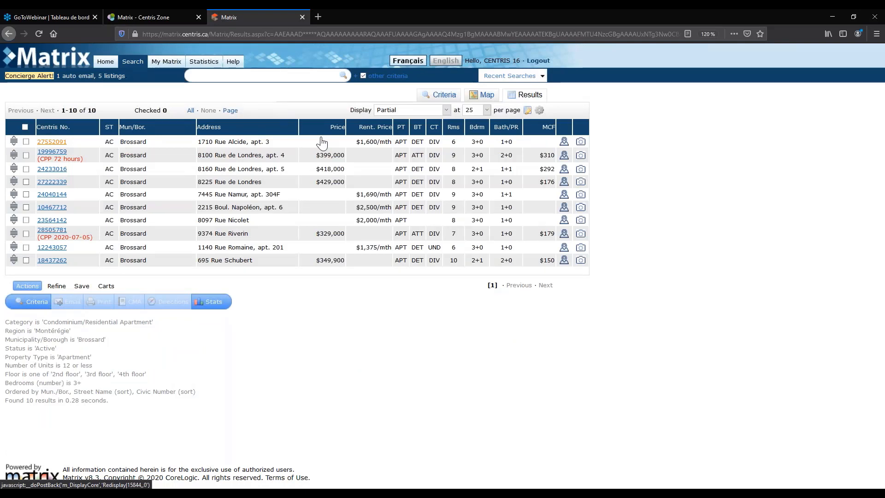
click(407, 140)
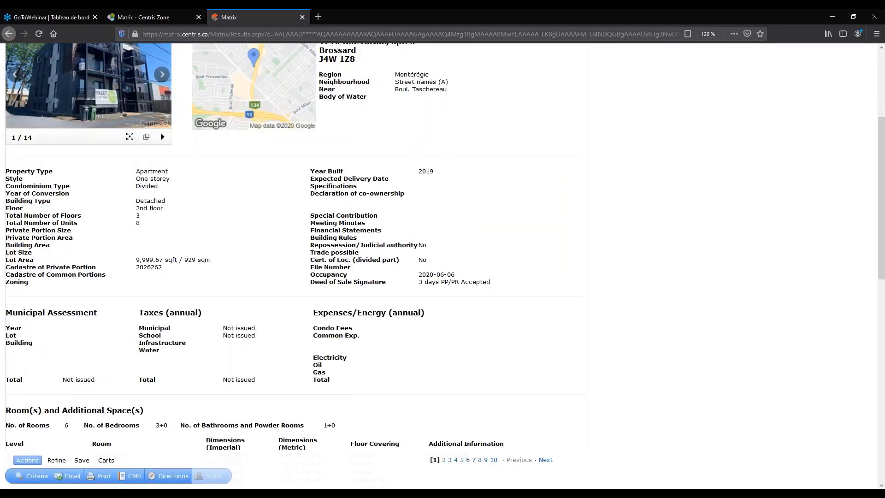
scroll(147, 339, up, 4)
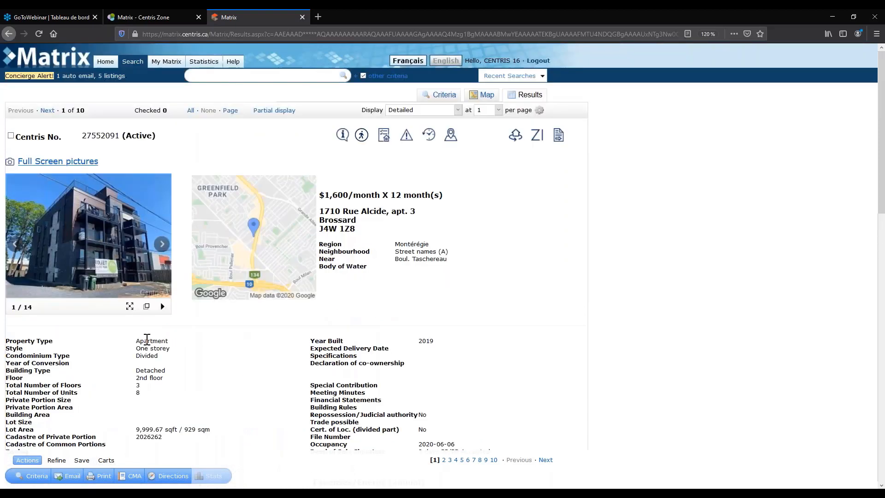
scroll(147, 339, down, 1)
mouse_move(139, 329)
mouse_down()
mouse_move(32, 330)
mouse_move(135, 329)
mouse_up()
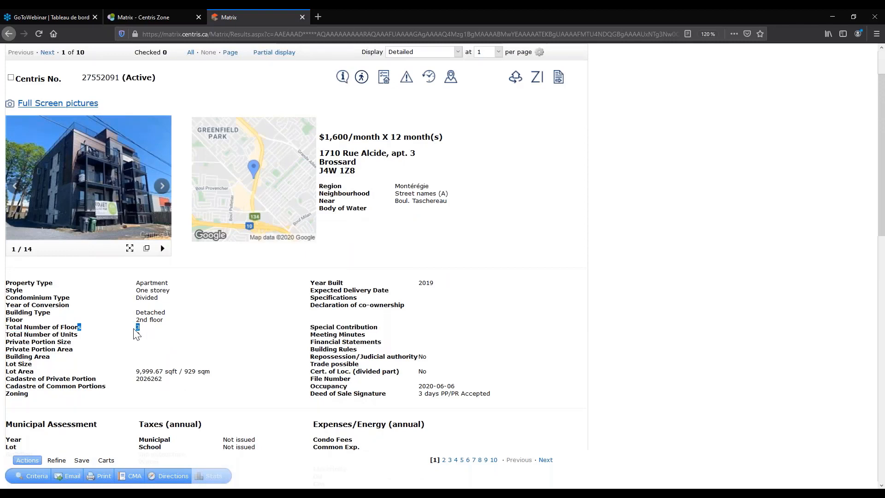
click(136, 328)
Highlight the room rows of the Rooms table to review the room dimensions.
scroll(138, 332, down, 1)
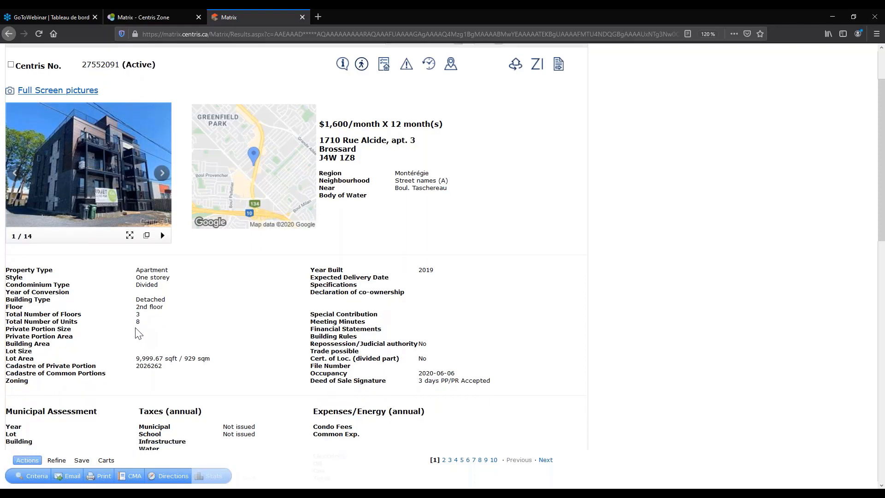
scroll(139, 333, down, 5)
drag(11, 336, 6, 274)
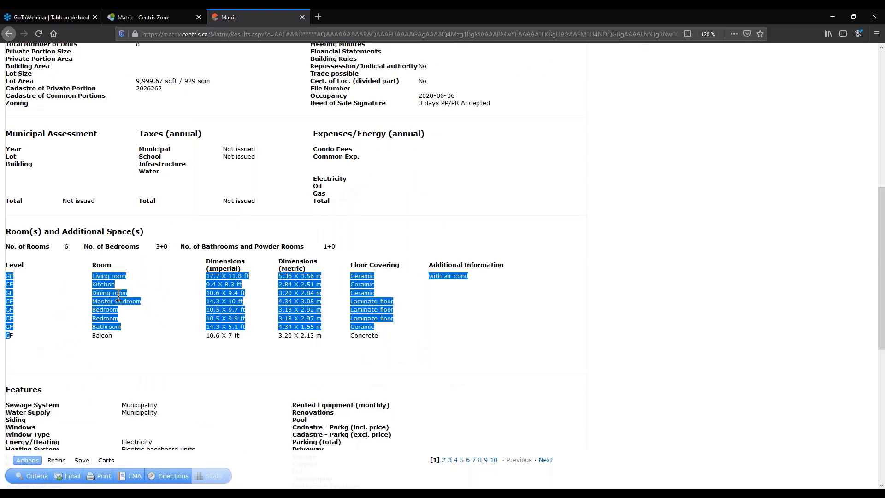
click(116, 295)
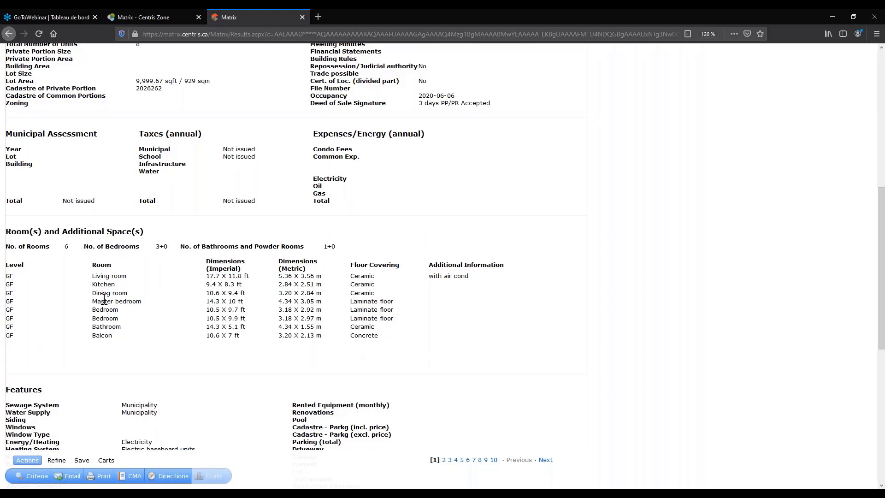
Look over the detail page again and highlight the second Bedroom's GF level.
scroll(104, 300, up, 1)
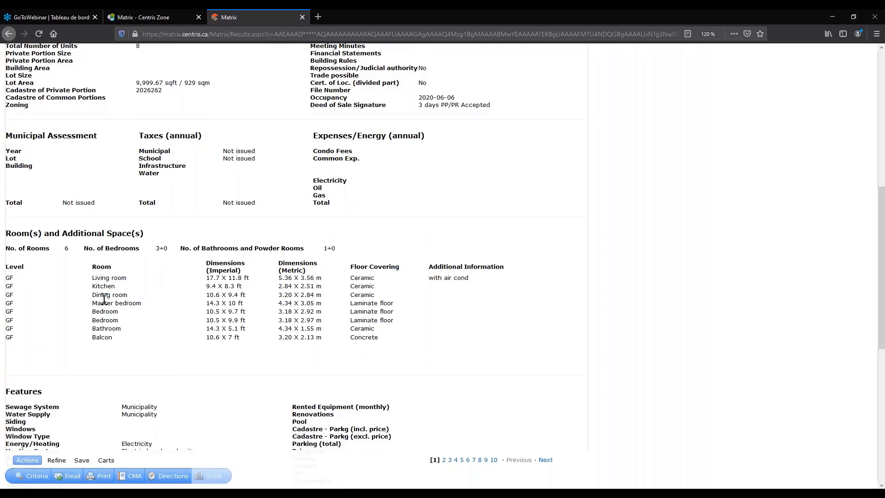
scroll(104, 300, up, 2)
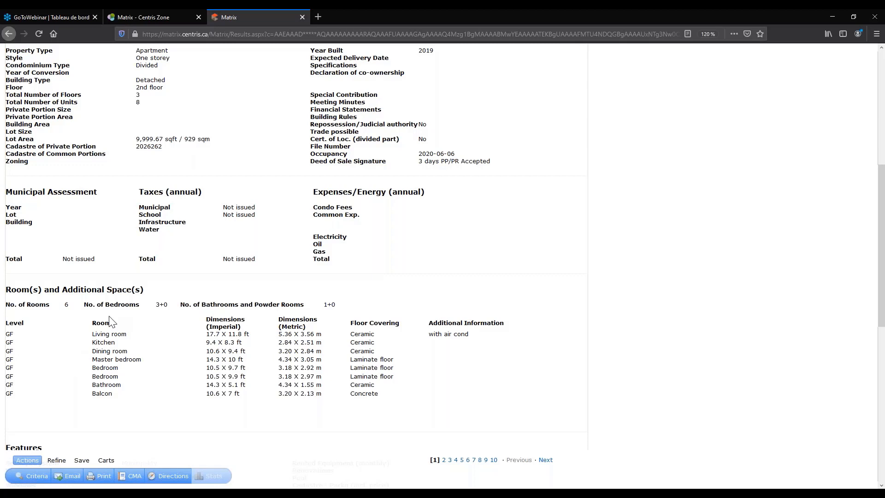
scroll(111, 322, up, 1)
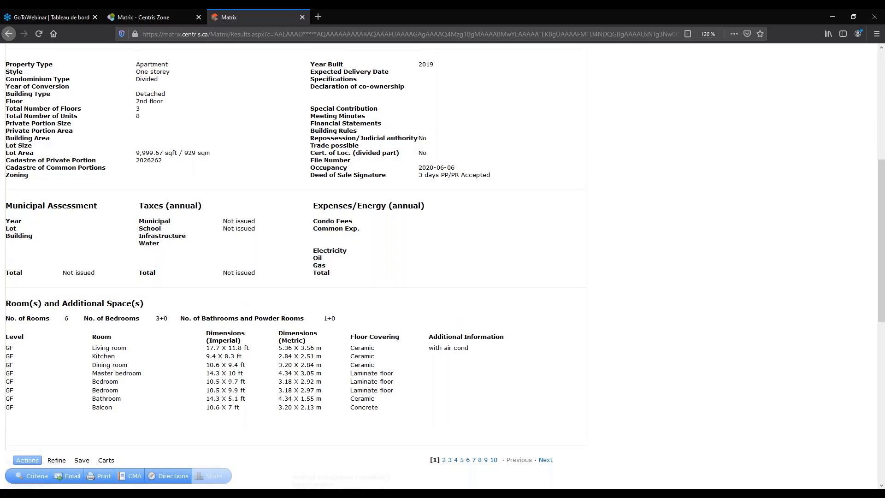
scroll(145, 271, up, 3)
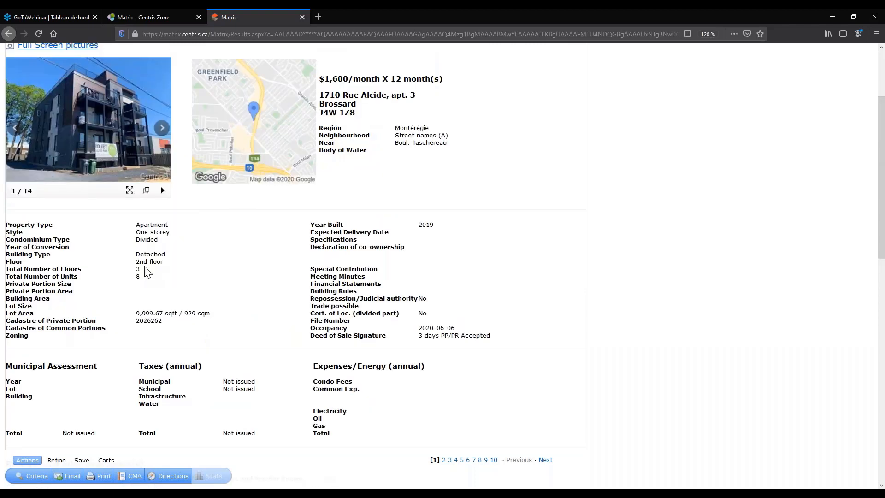
scroll(146, 272, down, 3)
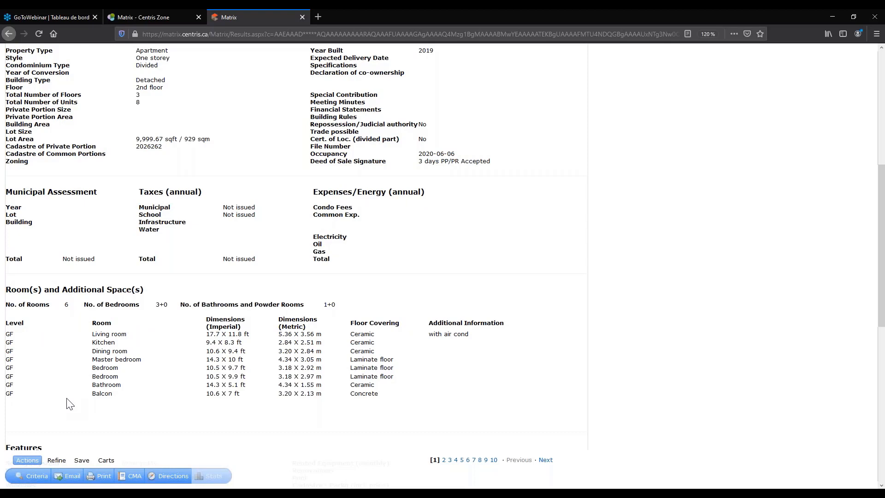
scroll(69, 405, down, 1)
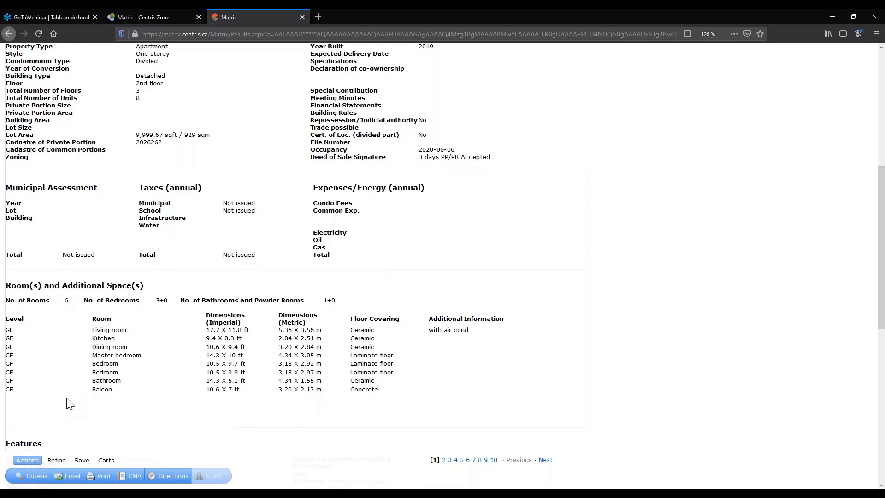
scroll(69, 404, down, 2)
double_click(9, 318)
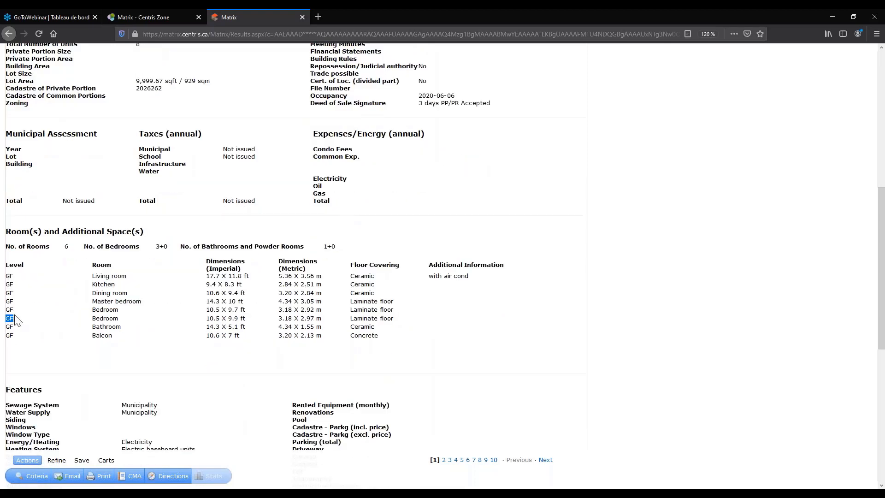
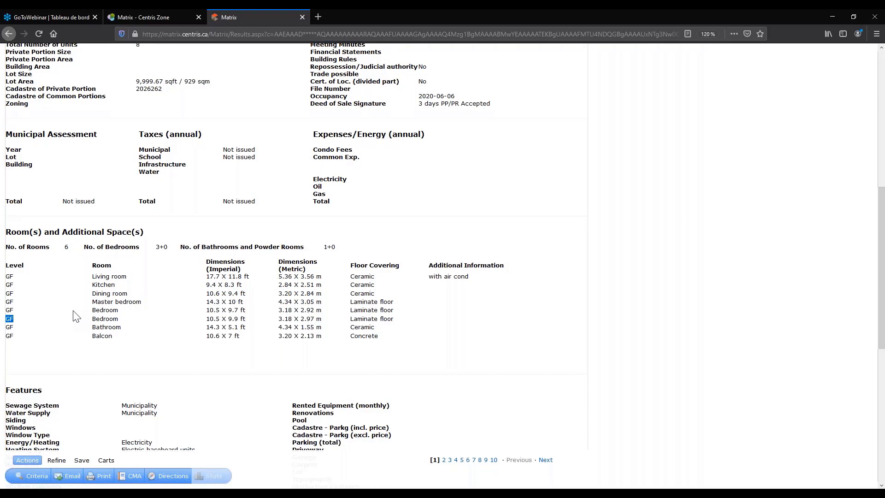
Show the 10 matching listings, starting with the $1,600/month Brossard apartment.
scroll(122, 213, up, 4)
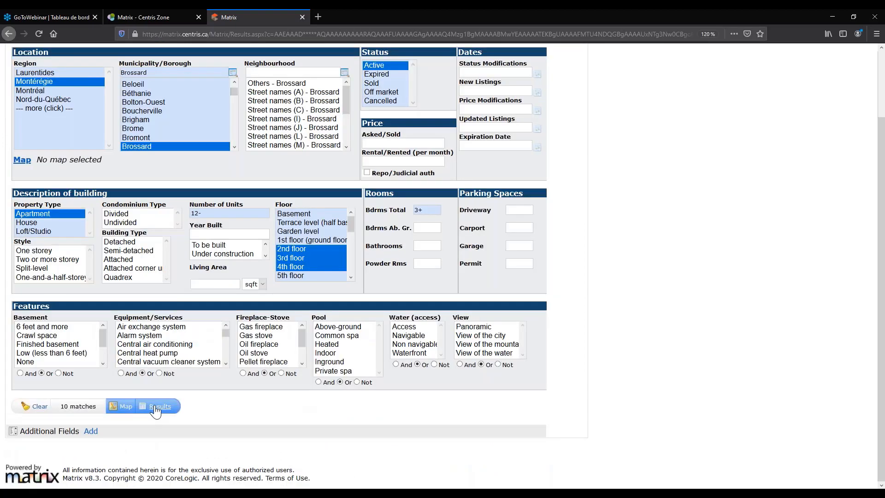
click(156, 407)
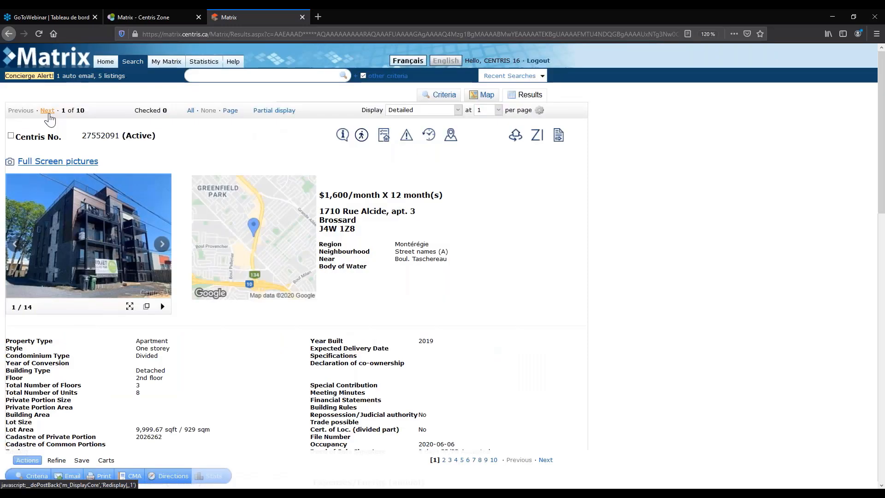
click(47, 110)
scroll(295, 277, down, 5)
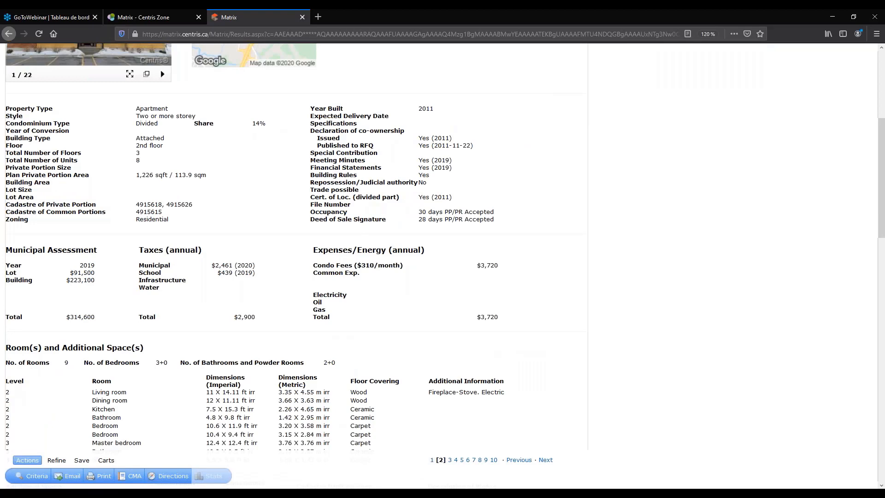
scroll(295, 249, down, 2)
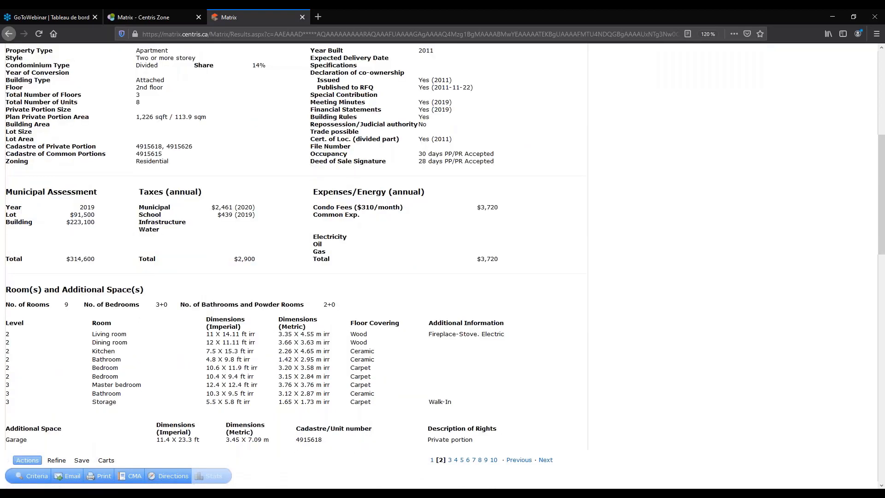
scroll(140, 286, up, 5)
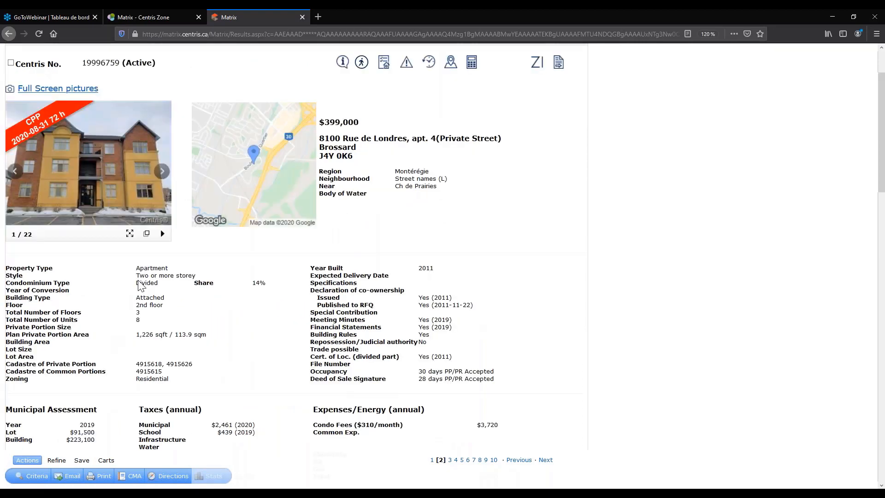
scroll(139, 280, down, 1)
drag(161, 262, 28, 266)
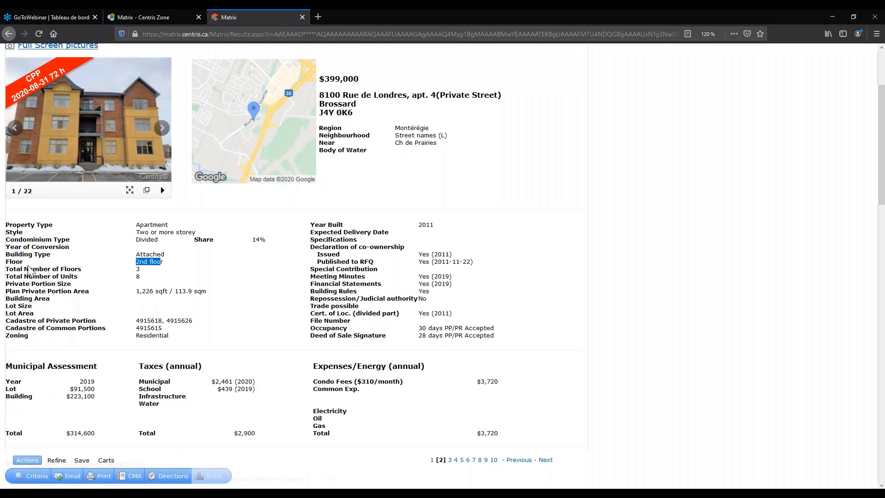
scroll(29, 266, down, 5)
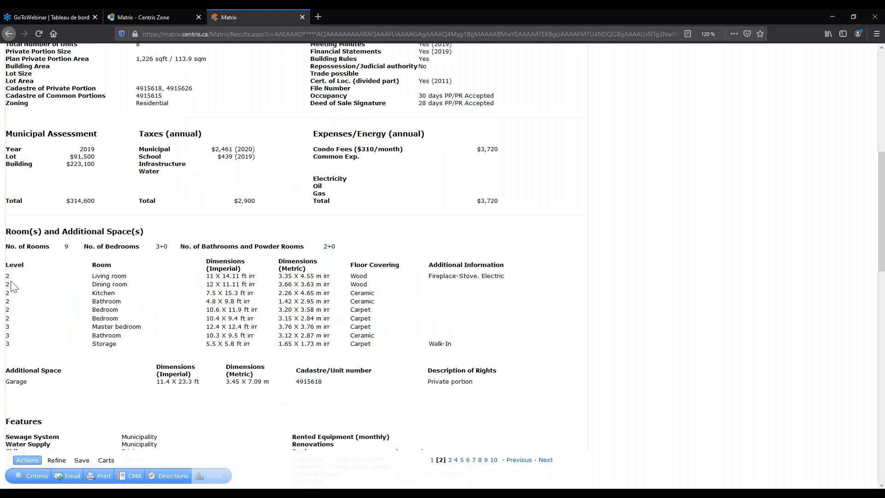
drag(6, 277, 22, 346)
click(95, 335)
Highlight the level-3 Bathroom, Storage and Master bedroom rows to review them.
scroll(108, 325, up, 1)
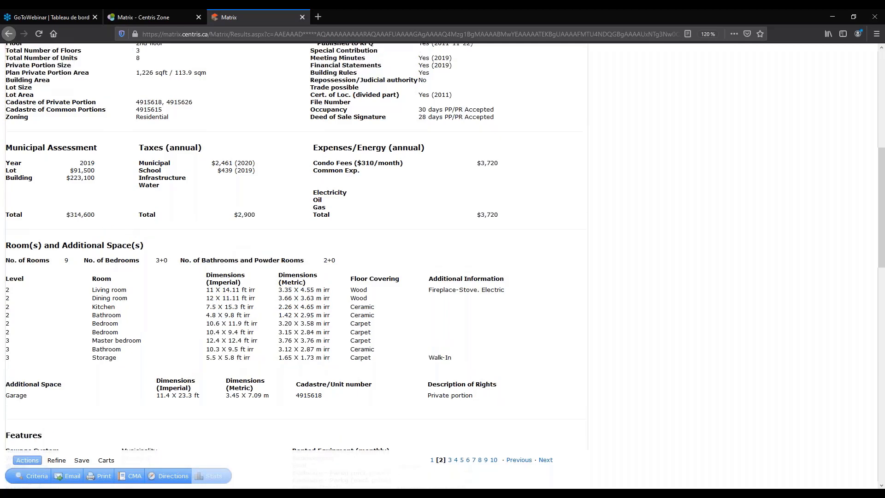
scroll(85, 326, down, 1)
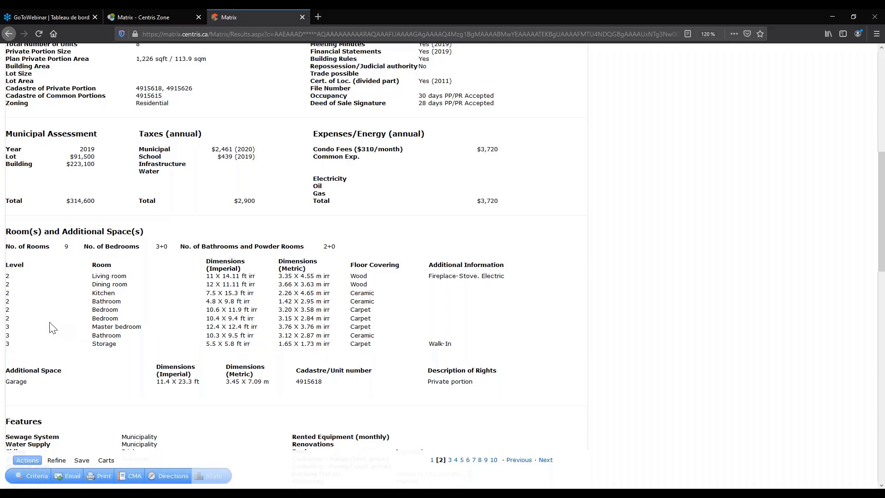
scroll(53, 327, up, 1)
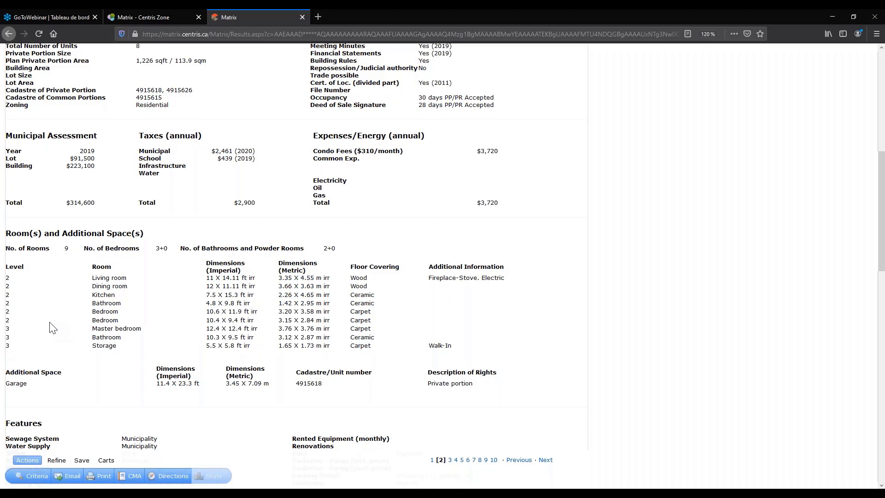
scroll(49, 333, down, 1)
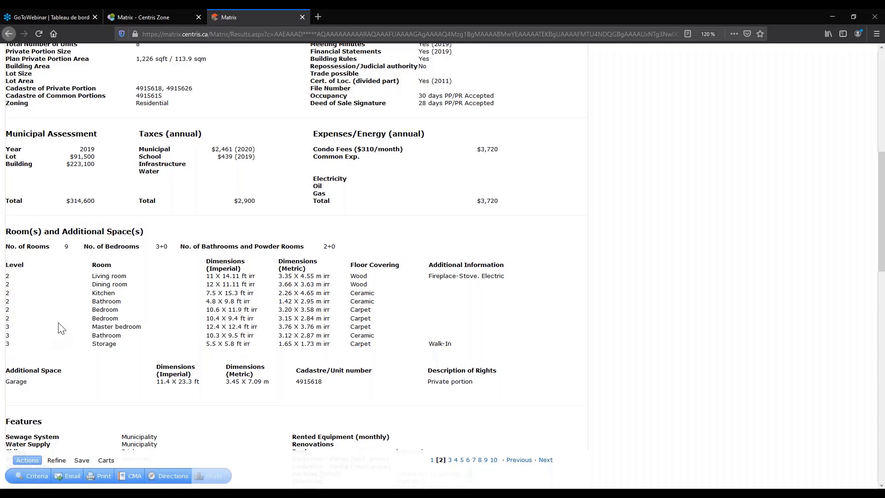
scroll(51, 327, up, 1)
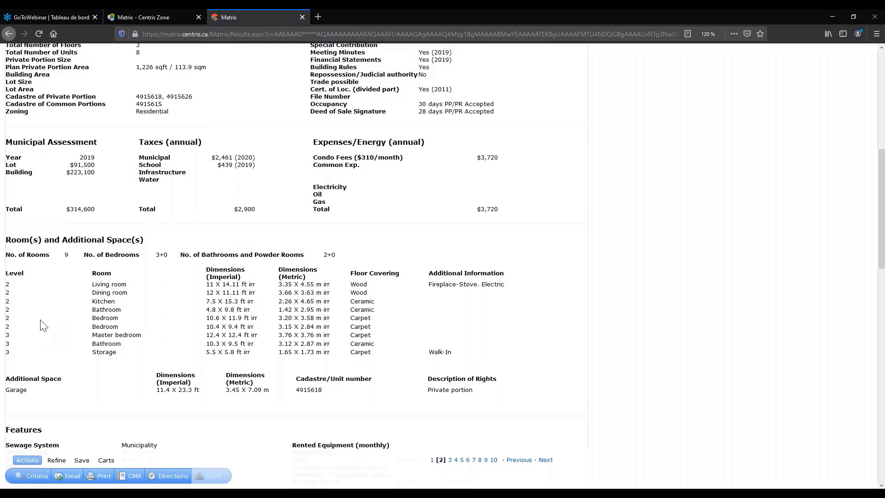
scroll(43, 325, down, 1)
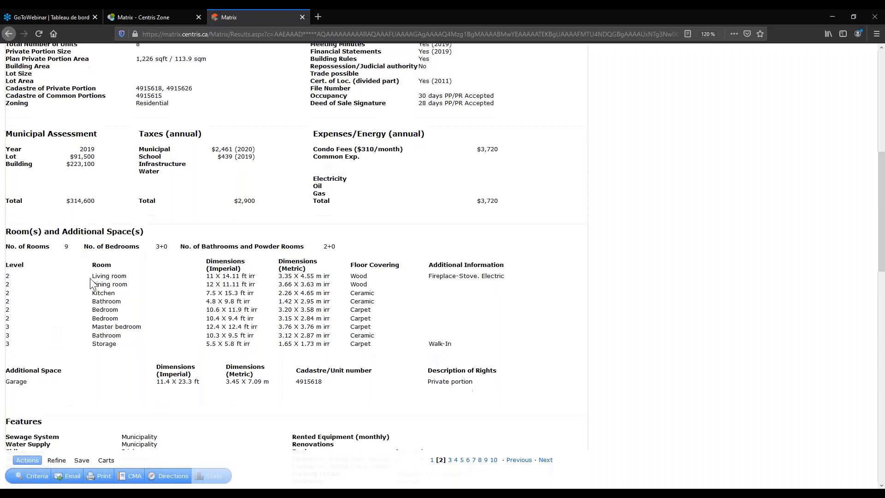
drag(104, 346, 28, 337)
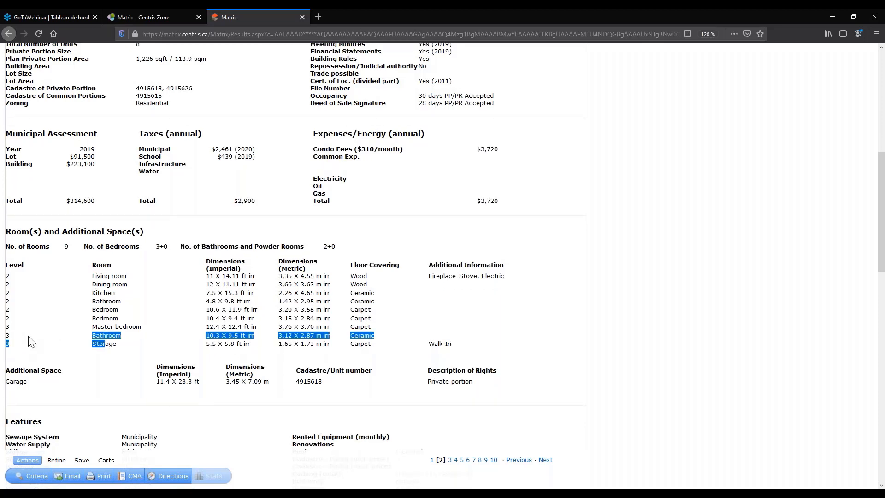
click(100, 334)
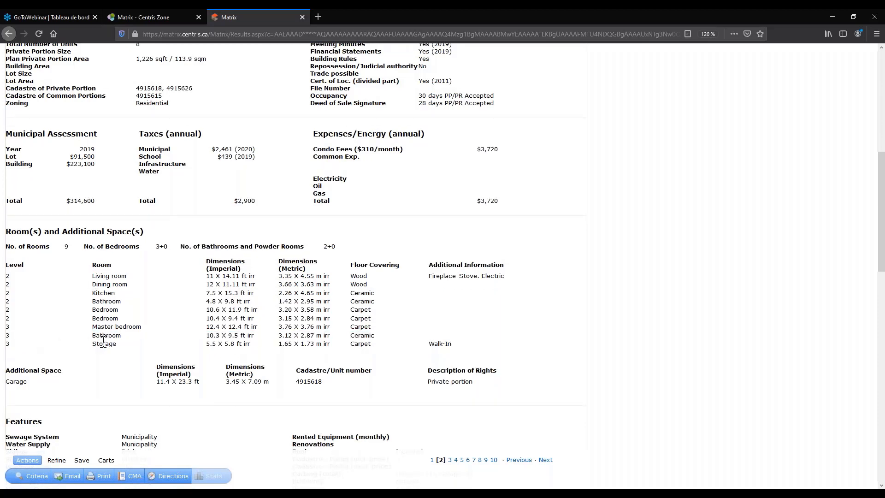
drag(102, 345, 6, 327)
click(8, 330)
drag(7, 329, 113, 344)
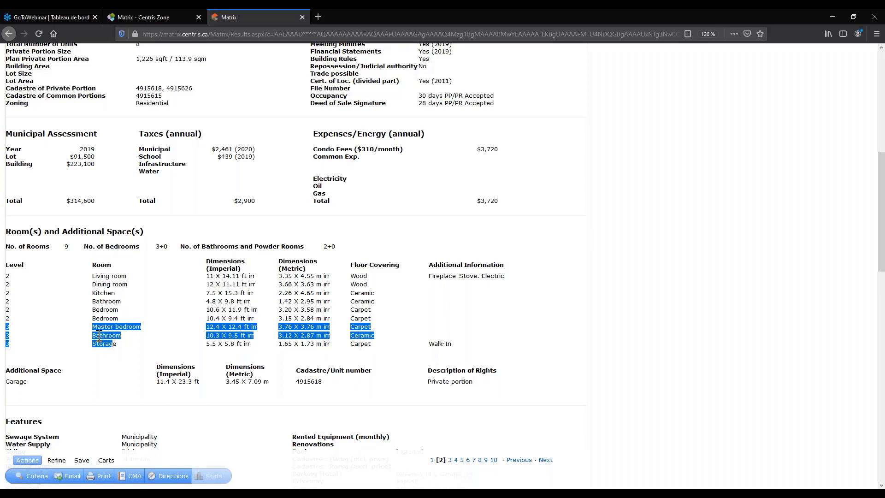
click(108, 302)
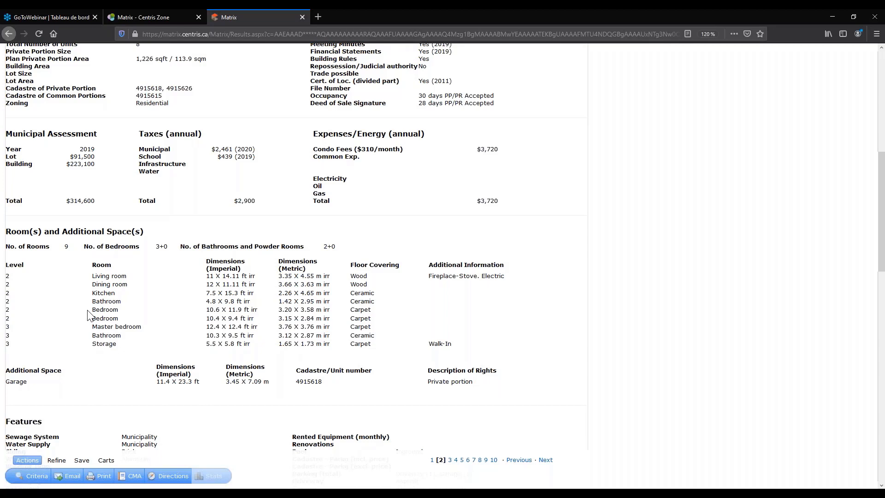
scroll(89, 315, up, 1)
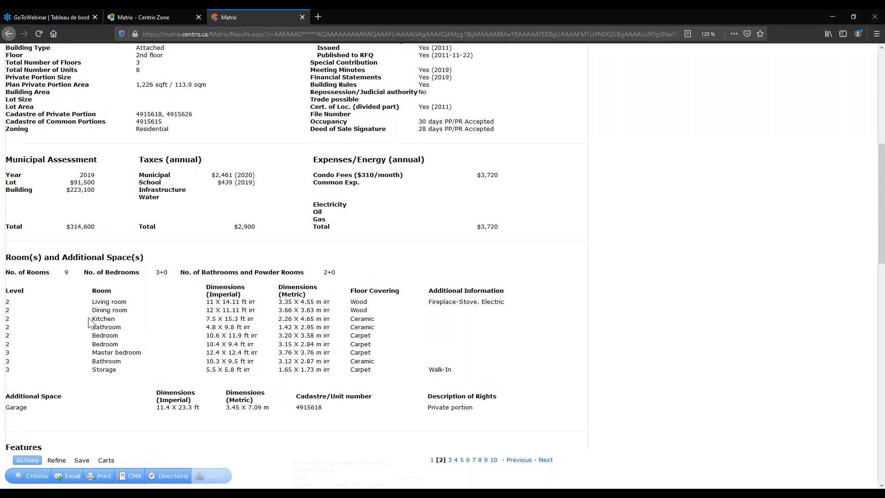
scroll(89, 323, up, 1)
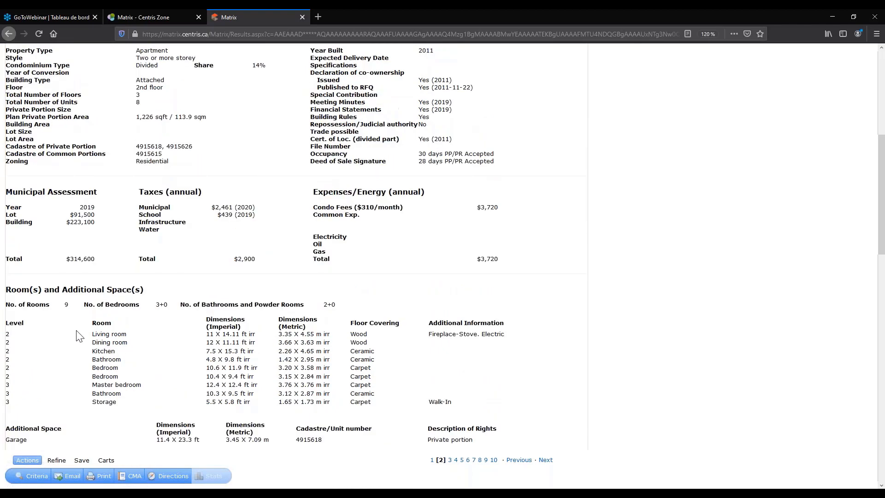
drag(94, 334, 113, 376)
click(113, 376)
drag(92, 385, 116, 402)
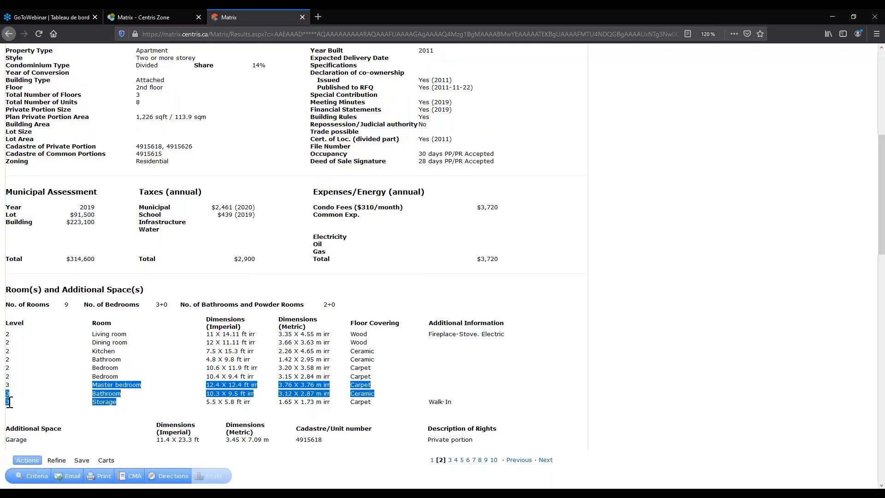
click(108, 371)
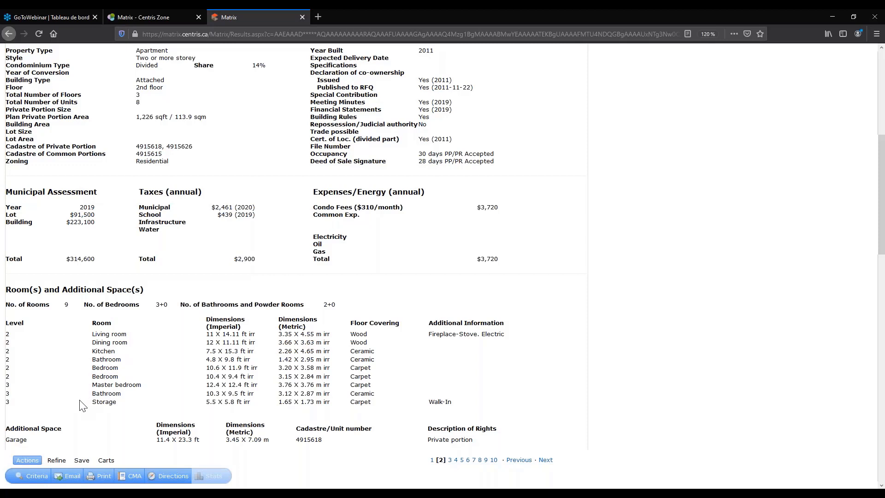
scroll(82, 405, up, 1)
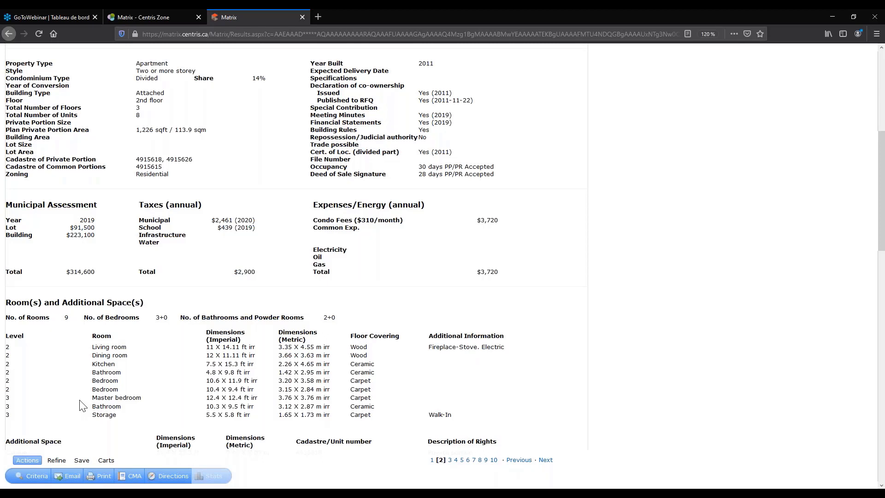
scroll(82, 406, down, 1)
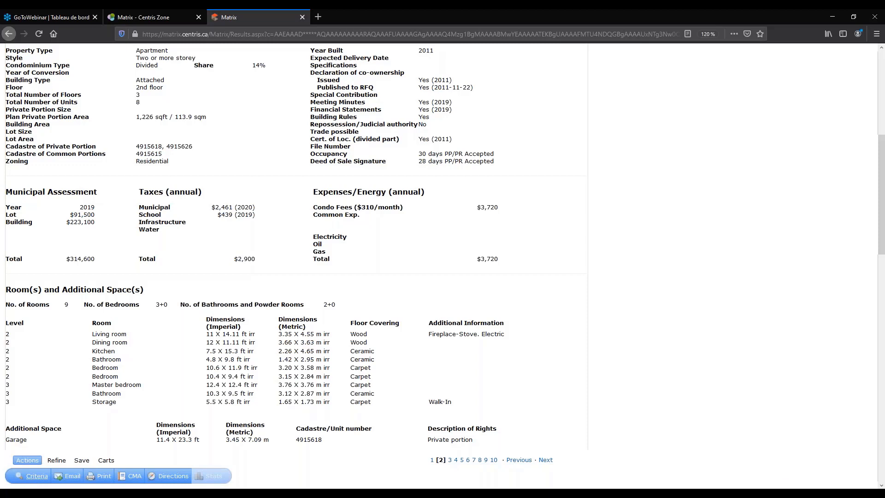
drag(107, 342, 73, 351)
click(104, 379)
drag(7, 343, 19, 373)
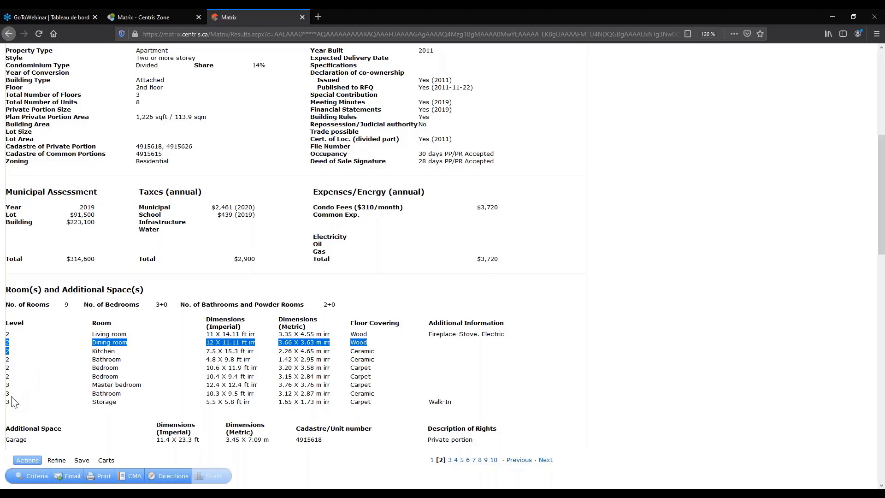
click(112, 392)
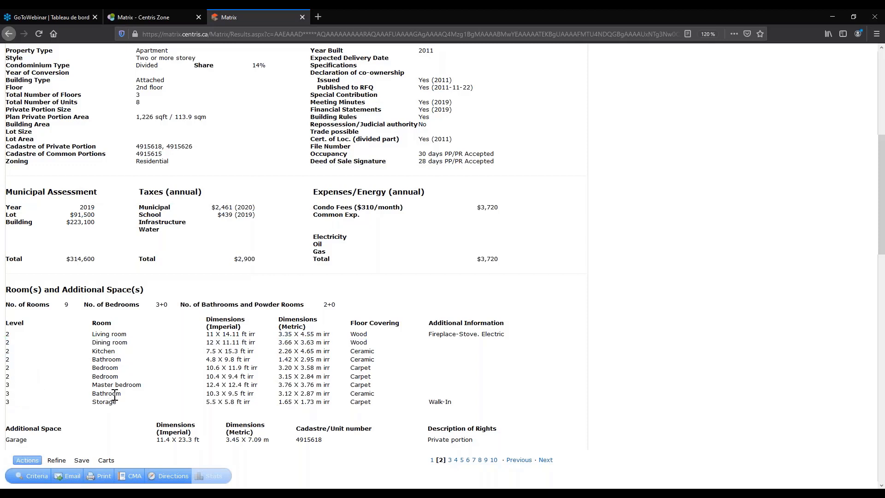
mouse_move(119, 405)
mouse_down()
mouse_move(30, 399)
mouse_move(18, 388)
mouse_move(6, 332)
mouse_move(119, 409)
mouse_up()
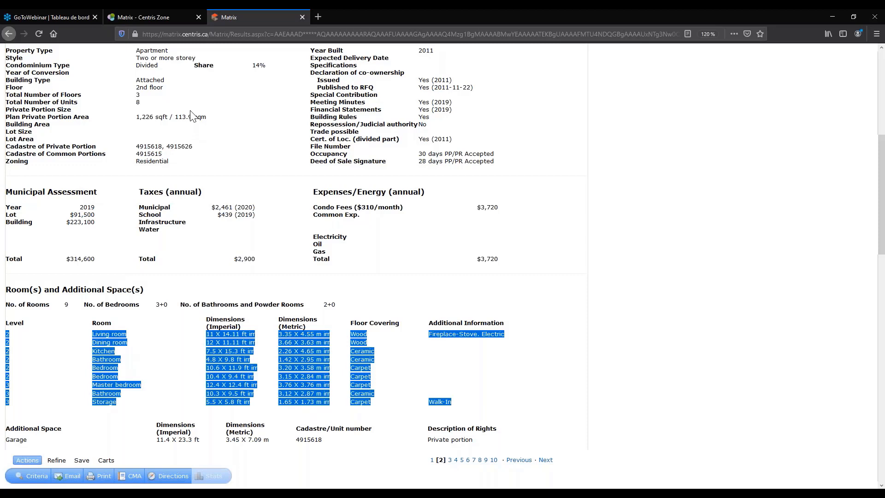
scroll(193, 117, up, 1)
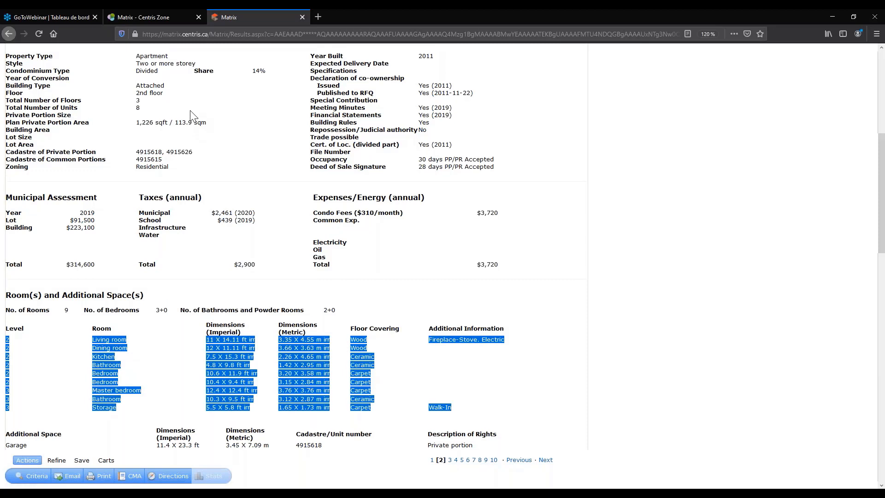
scroll(193, 117, up, 2)
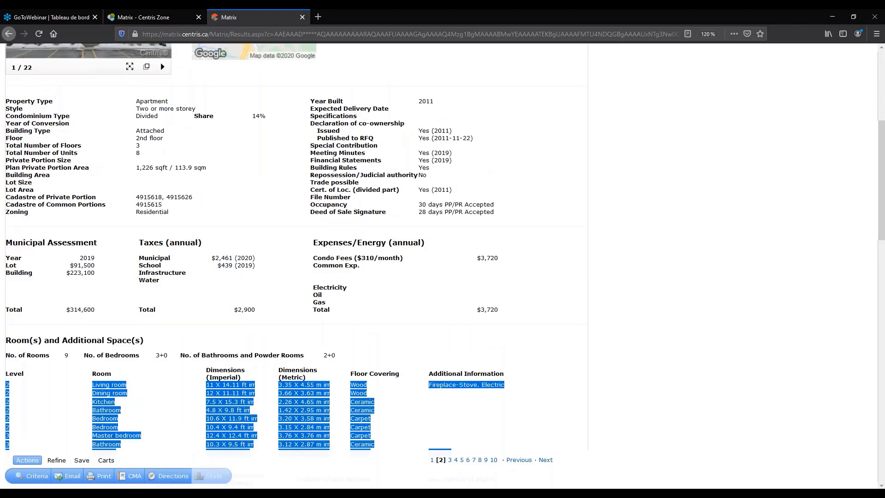
click(93, 306)
scroll(93, 307, down, 4)
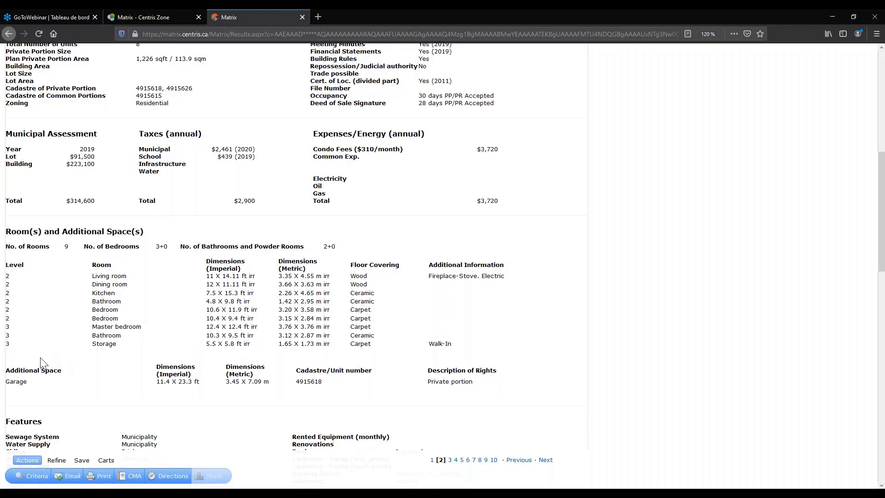
scroll(16, 376, up, 1)
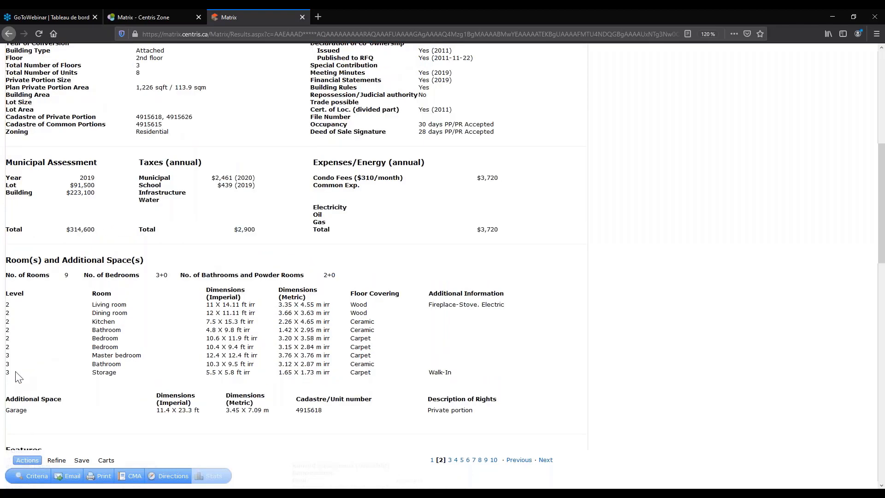
drag(16, 372, 5, 351)
scroll(15, 372, up, 1)
click(8, 342)
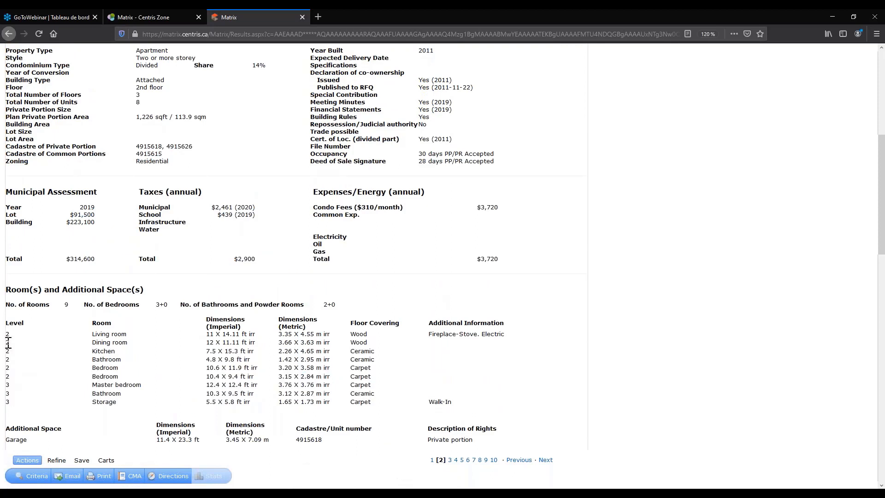
scroll(8, 342, down, 1)
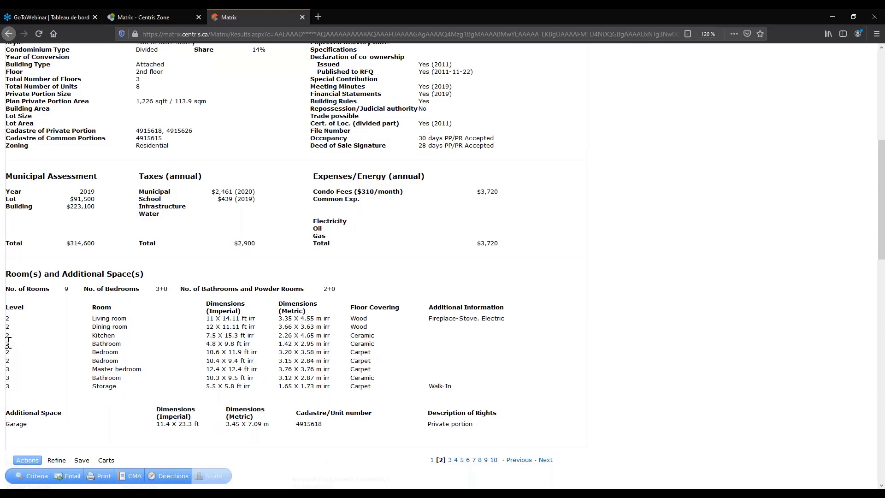
scroll(60, 424, down, 2)
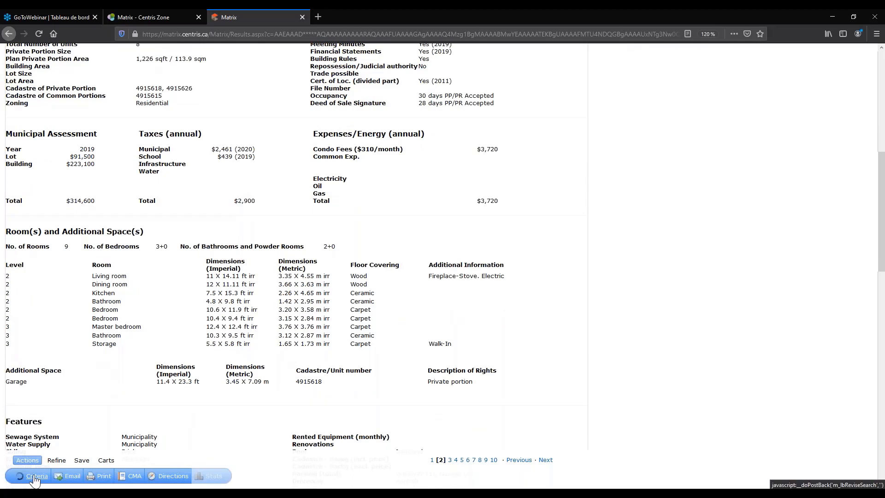
Return to the Brossard 3+ bedroom apartment criteria and bring up the Revenue Property search menu.
click(35, 475)
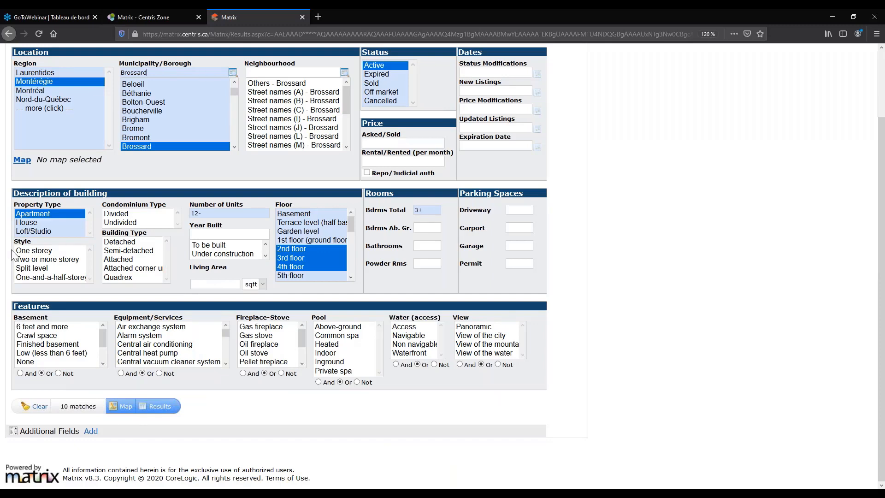
drag(26, 241, 31, 241)
click(90, 430)
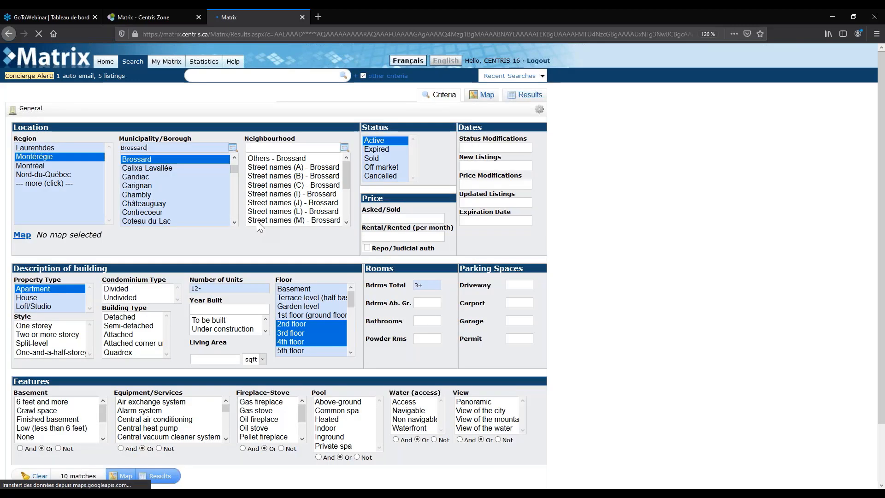
click(132, 61)
mouse_move(226, 177)
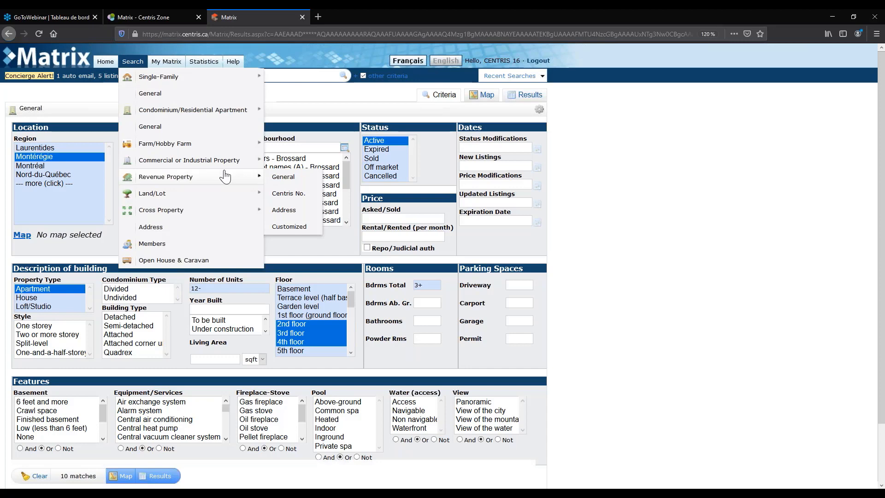
Start a general revenue property search for 6+ total units in Montérégie, Brossard.
click(283, 176)
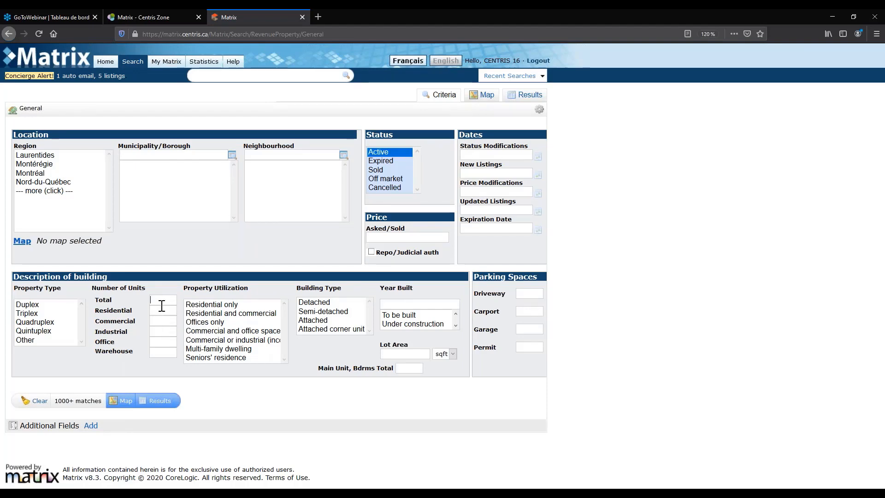
mouse_move(161, 300)
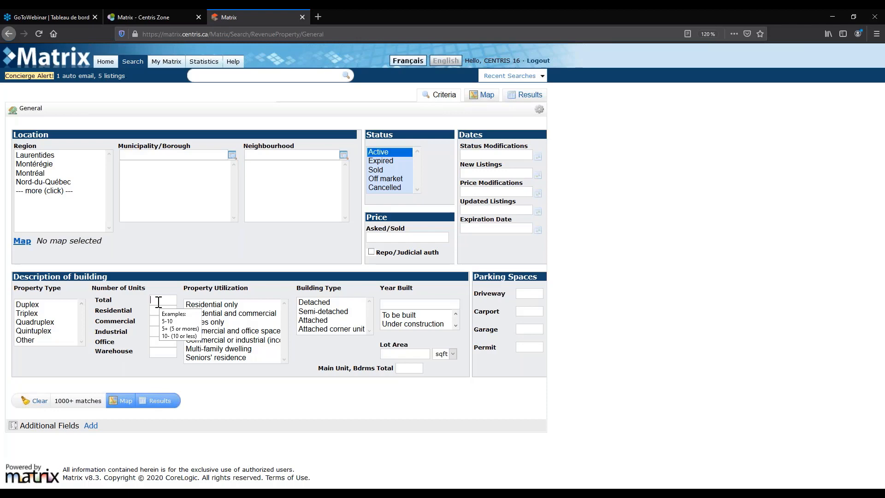
text(6+)
click(34, 164)
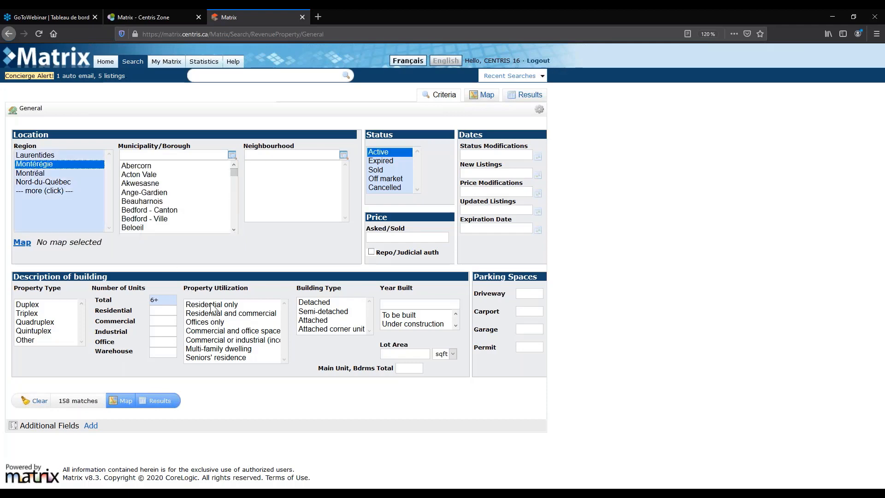
scroll(156, 217, down, 5)
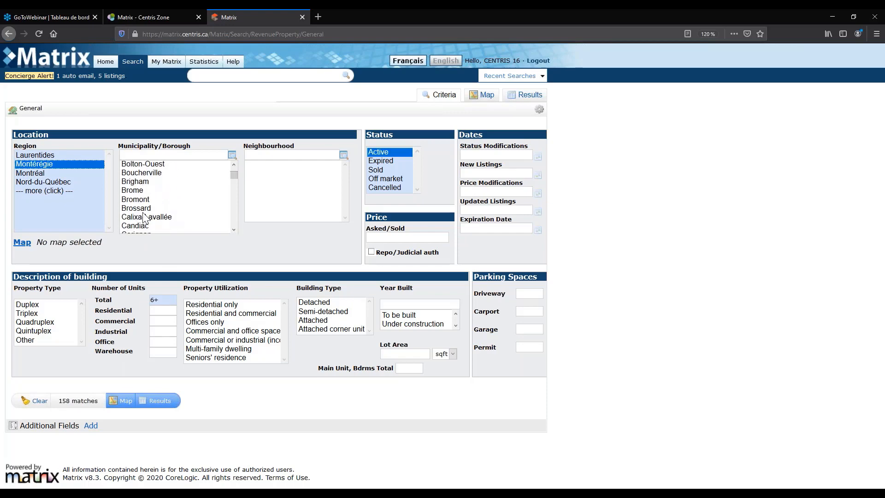
click(139, 202)
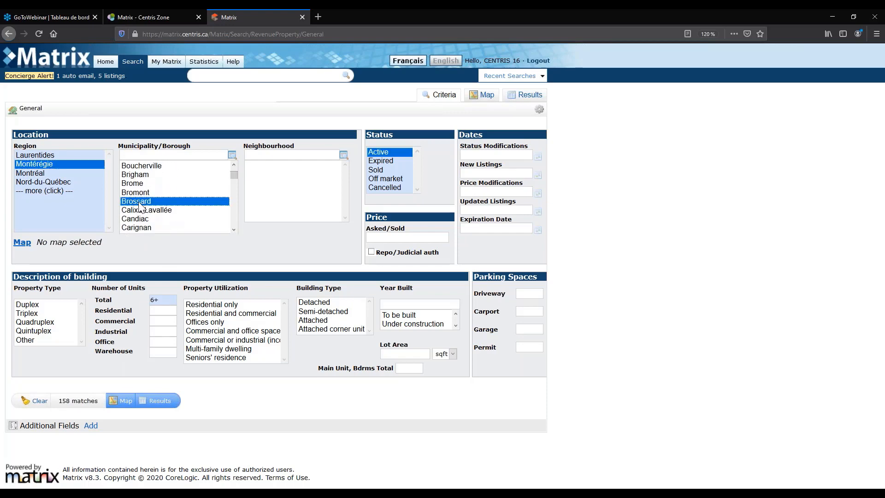
Add the Appartment and Number of Residential Units fields to the selected additional fields.
click(92, 426)
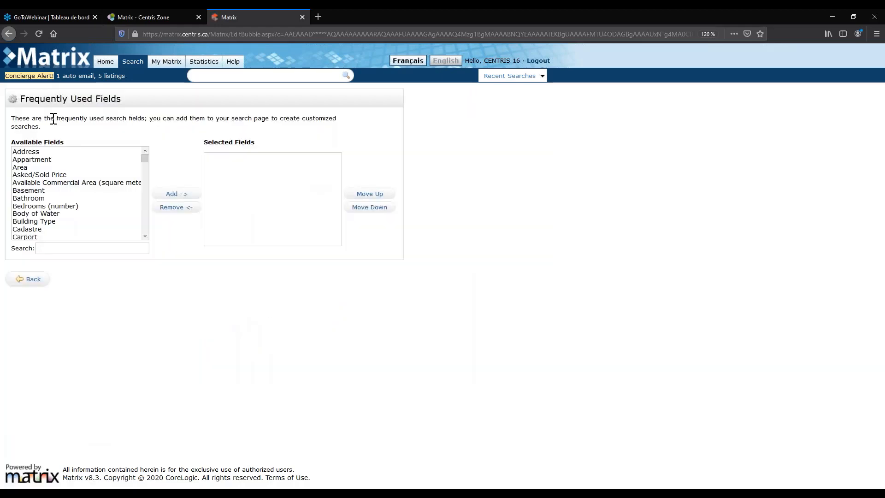
click(170, 195)
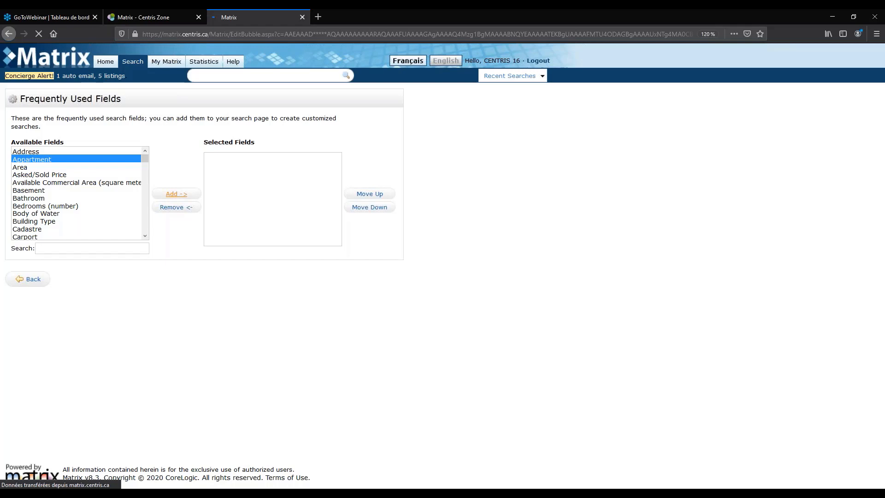
click(27, 279)
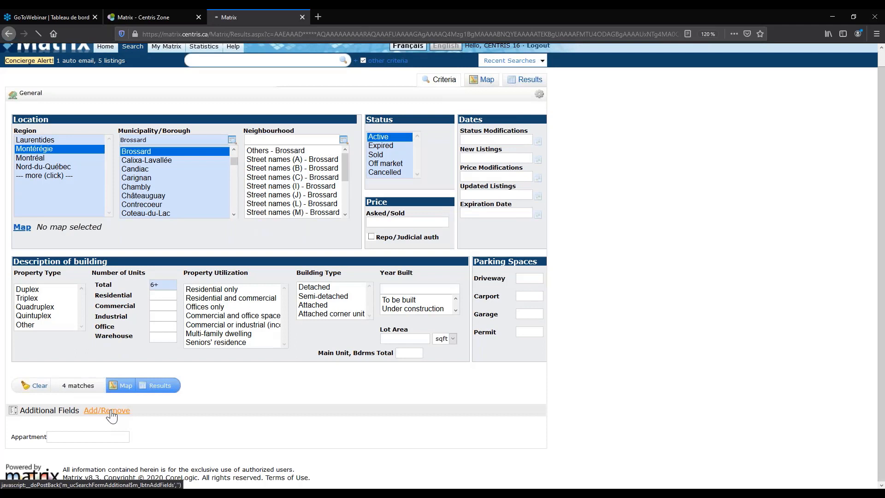
click(111, 415)
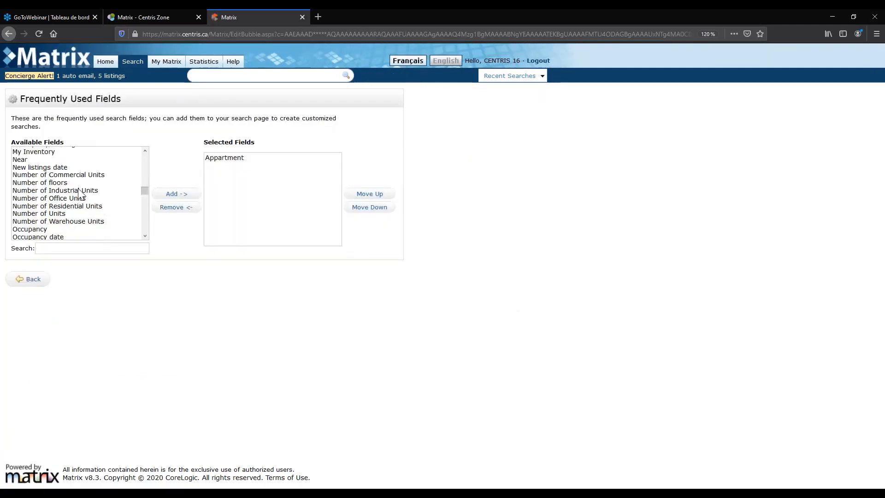
click(76, 207)
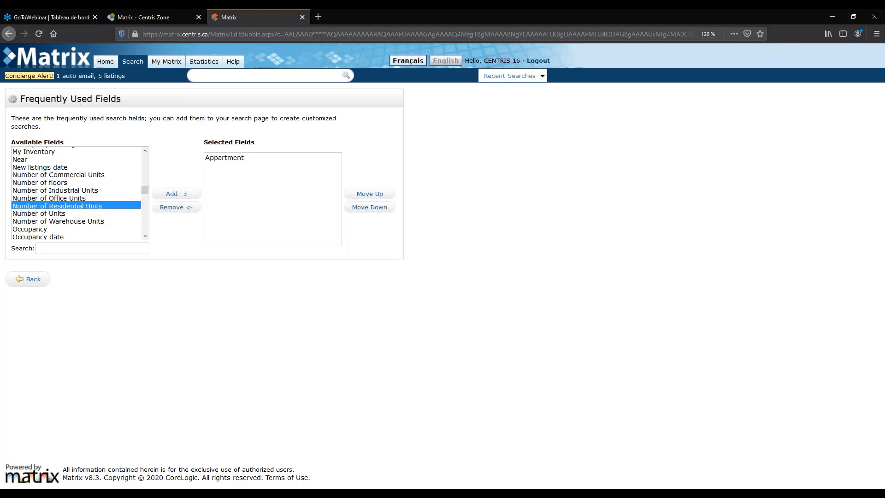
click(171, 195)
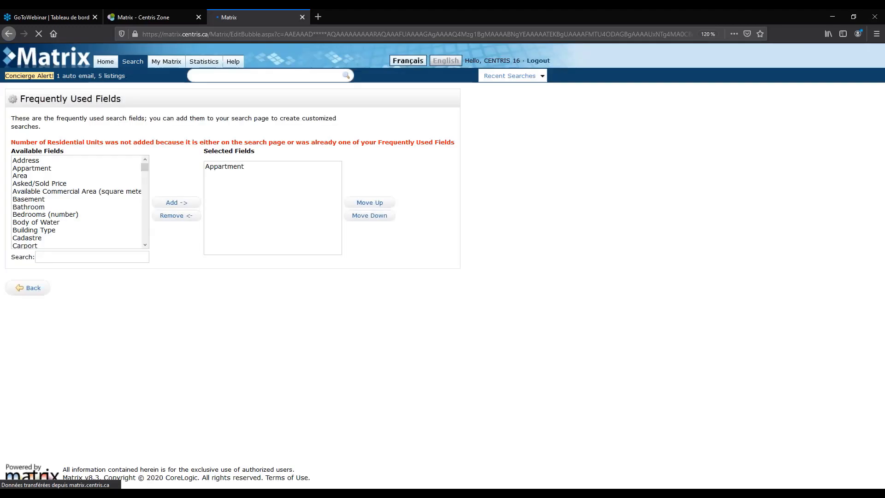
Find Residential Units in the Available Fields list and add it to the search page.
scroll(106, 217, down, 20)
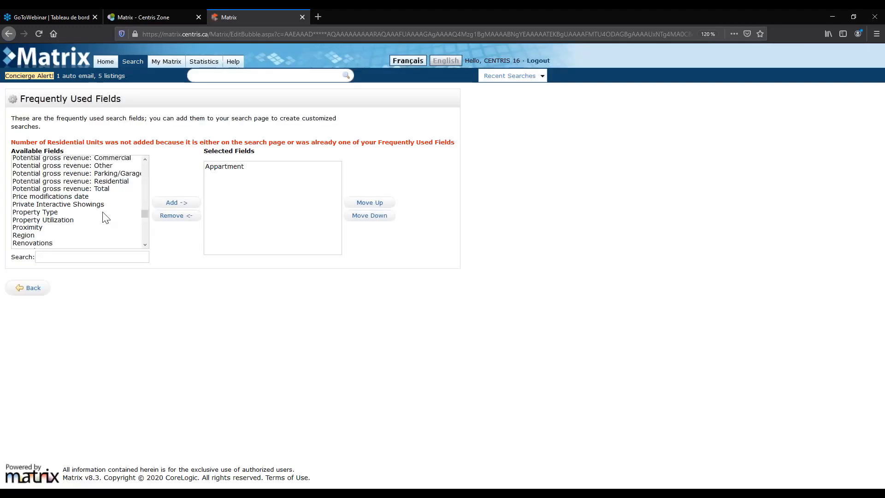
scroll(104, 218, down, 3)
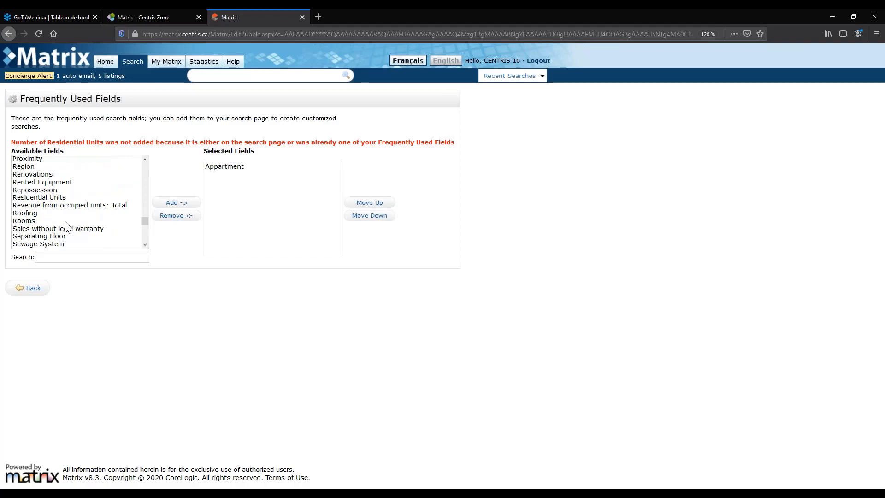
scroll(66, 226, down, 10)
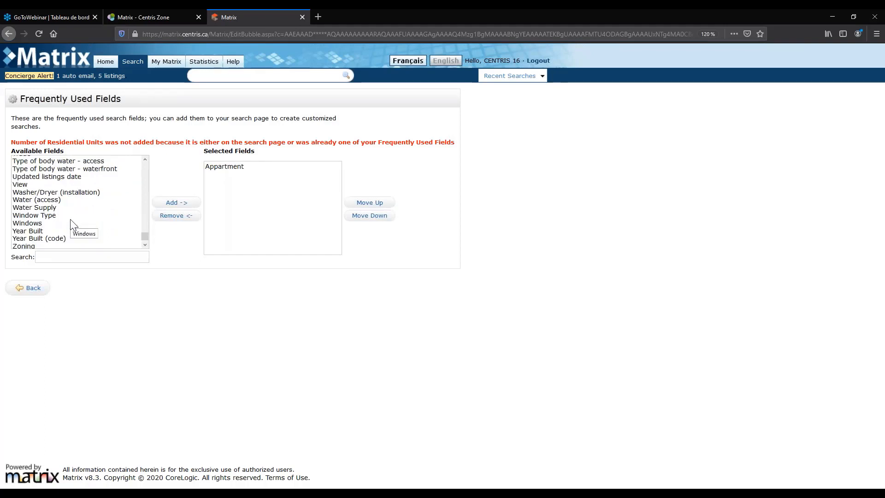
scroll(70, 220, down, 1)
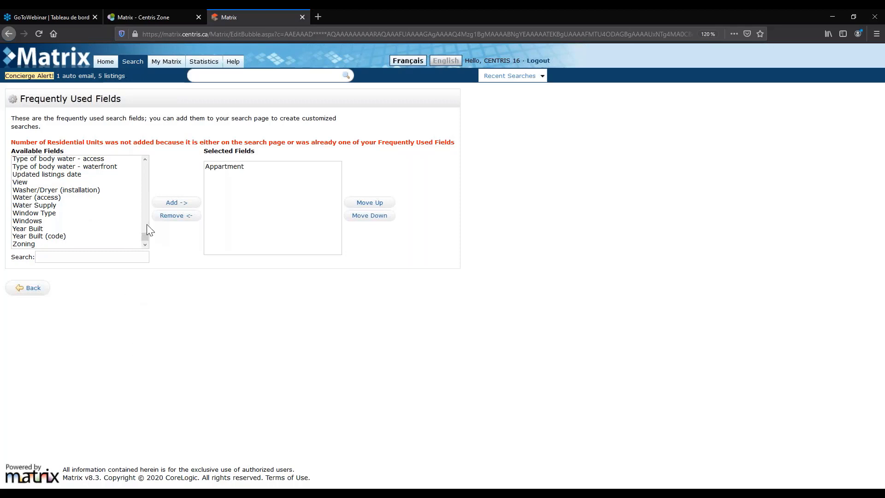
scroll(146, 224, up, 4)
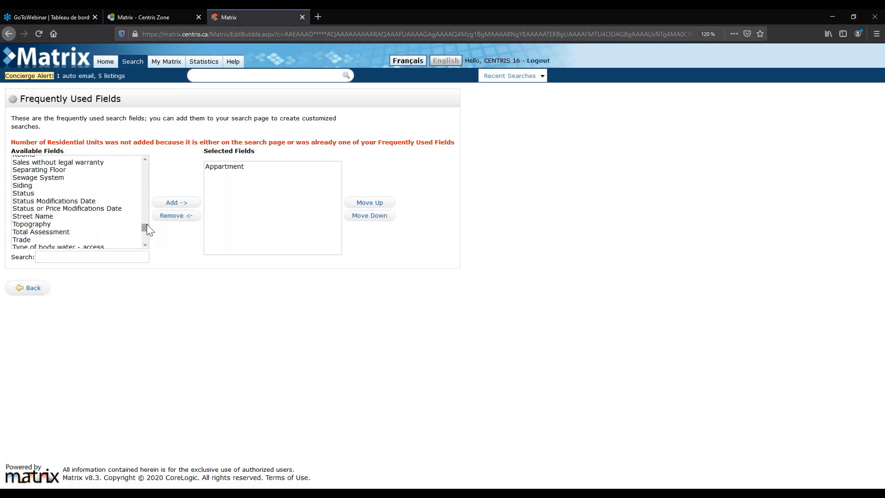
scroll(147, 225, up, 15)
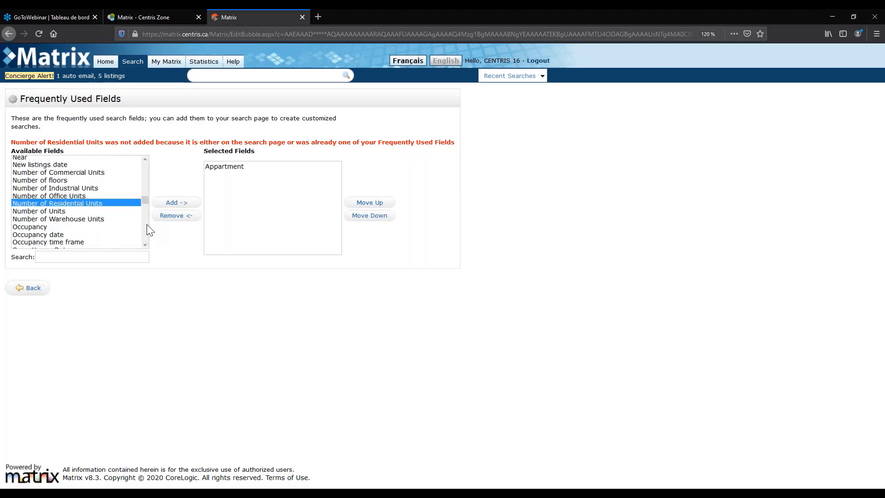
scroll(150, 231, up, 6)
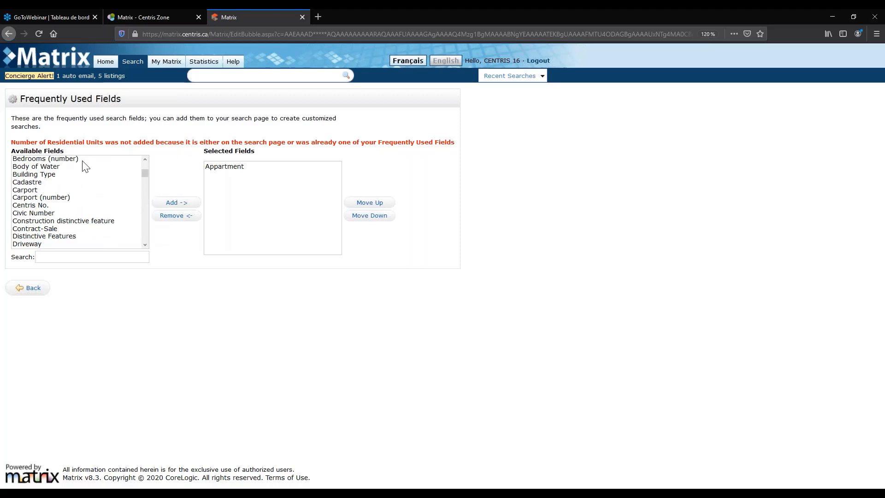
scroll(89, 189, down, 1)
scroll(90, 189, down, 2)
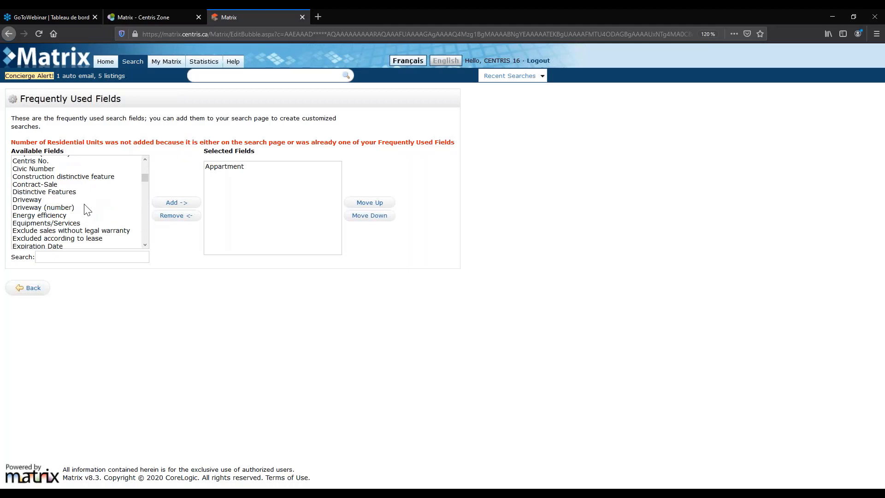
scroll(87, 210, down, 2)
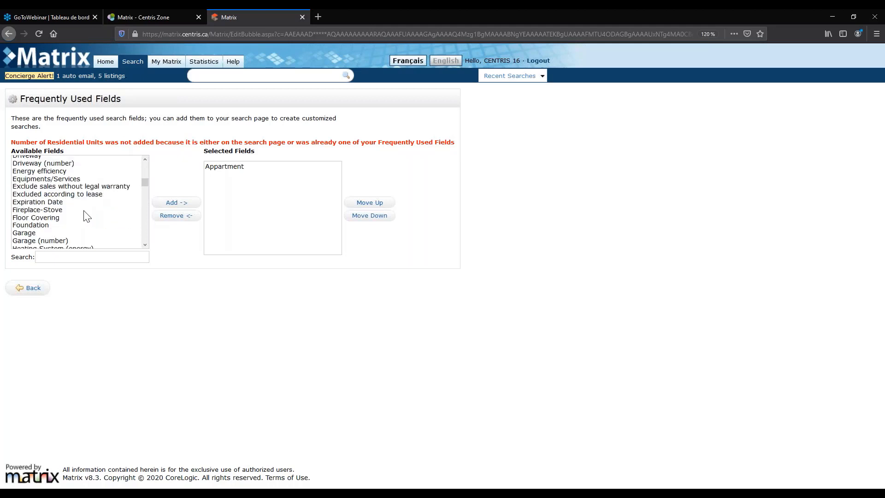
scroll(87, 216, down, 2)
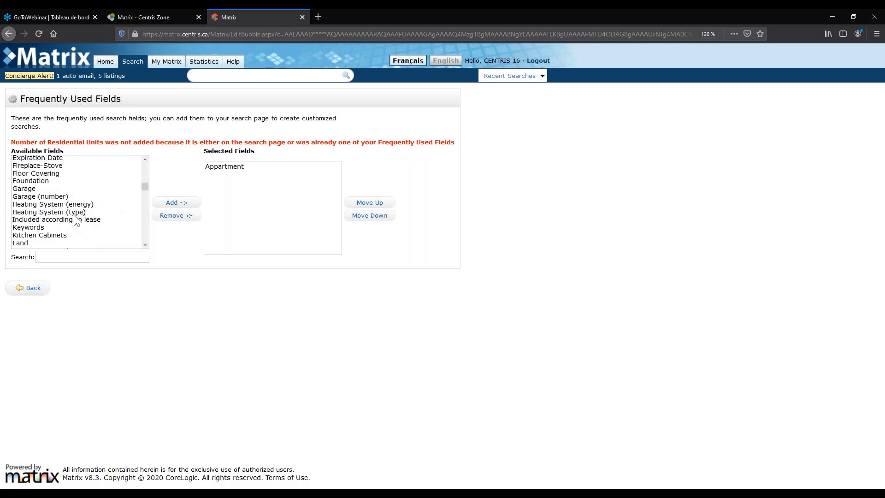
scroll(76, 219, down, 2)
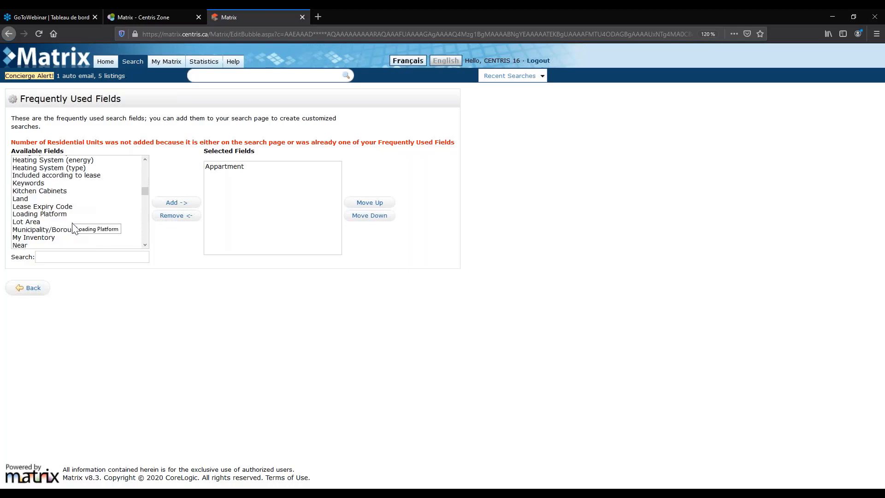
scroll(73, 229, down, 2)
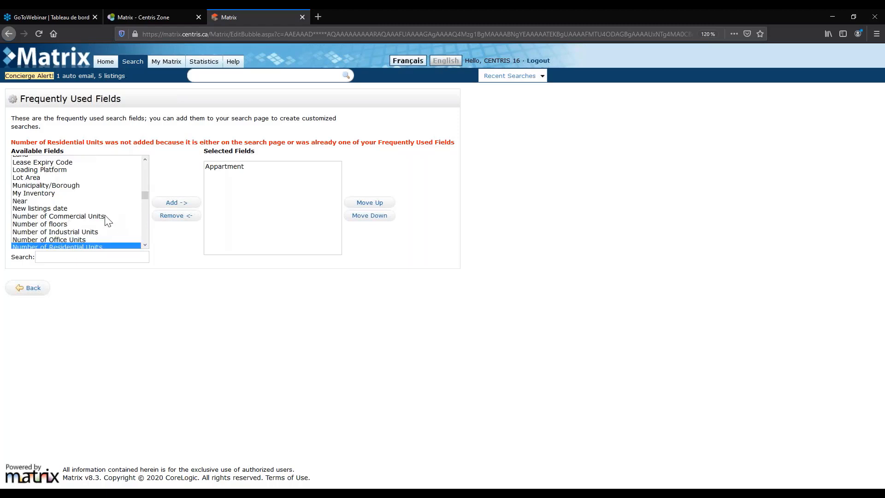
scroll(102, 225, down, 2)
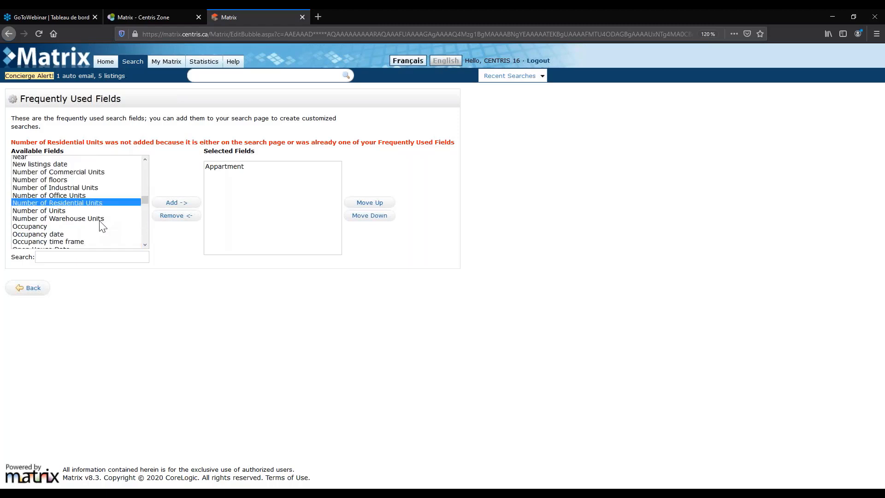
scroll(80, 228, down, 2)
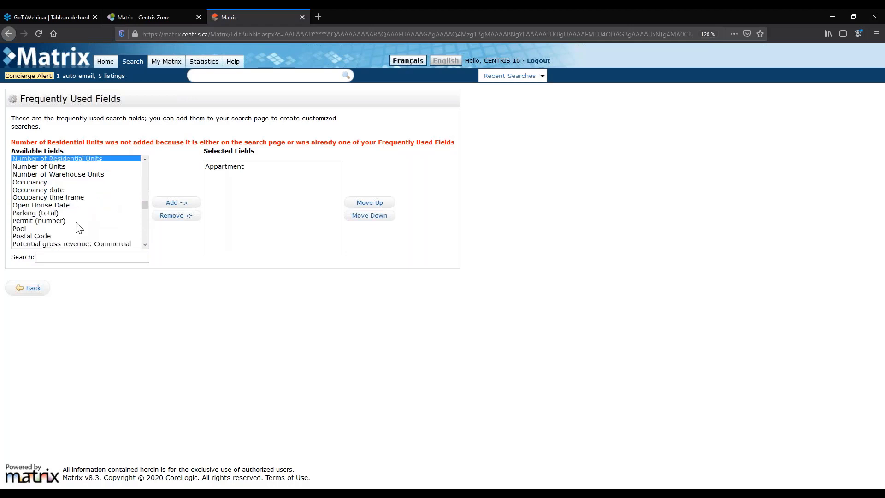
scroll(79, 227, down, 6)
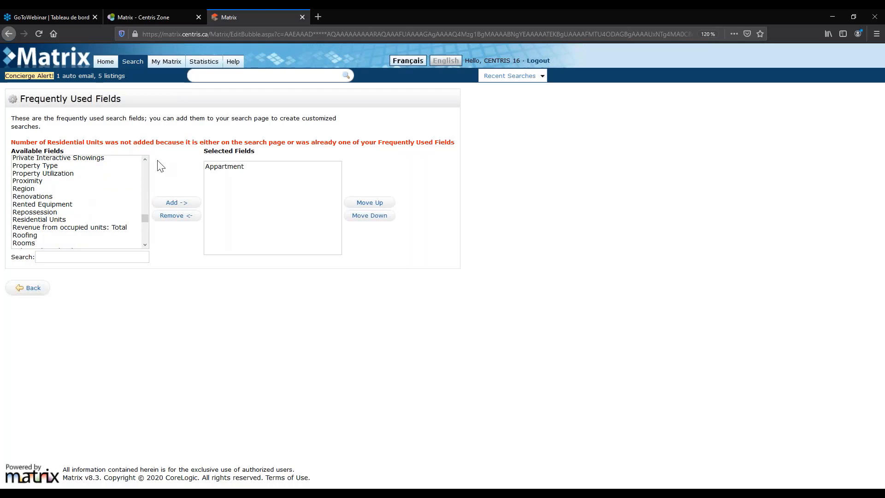
click(145, 159)
click(145, 160)
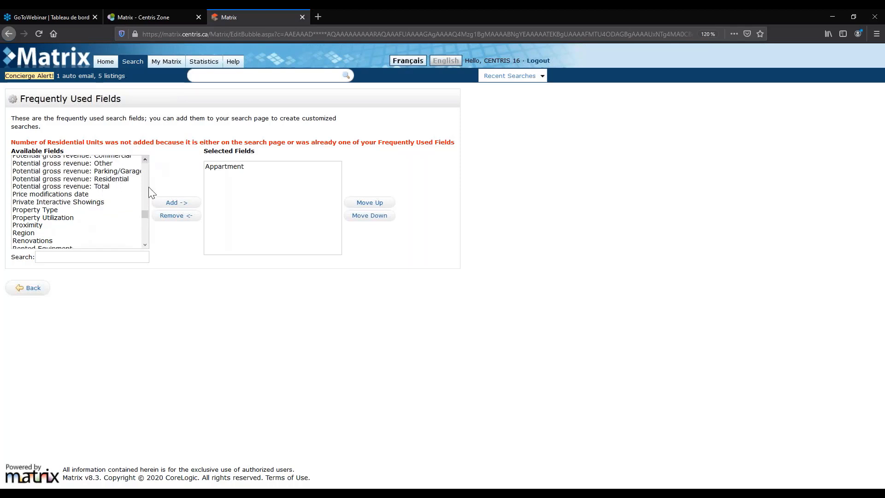
click(144, 244)
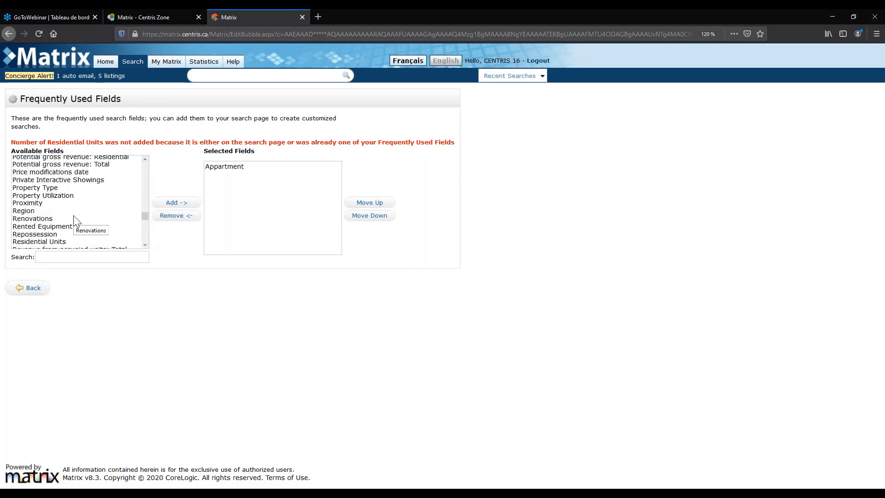
scroll(74, 217, down, 2)
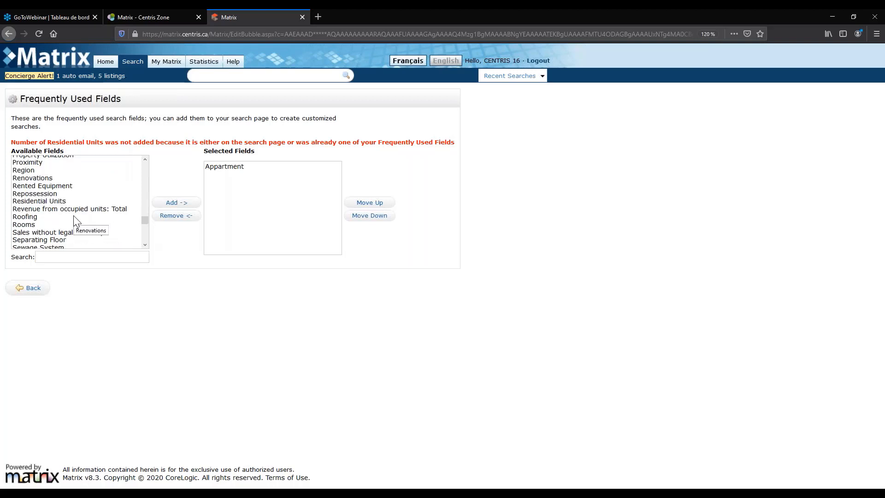
click(126, 198)
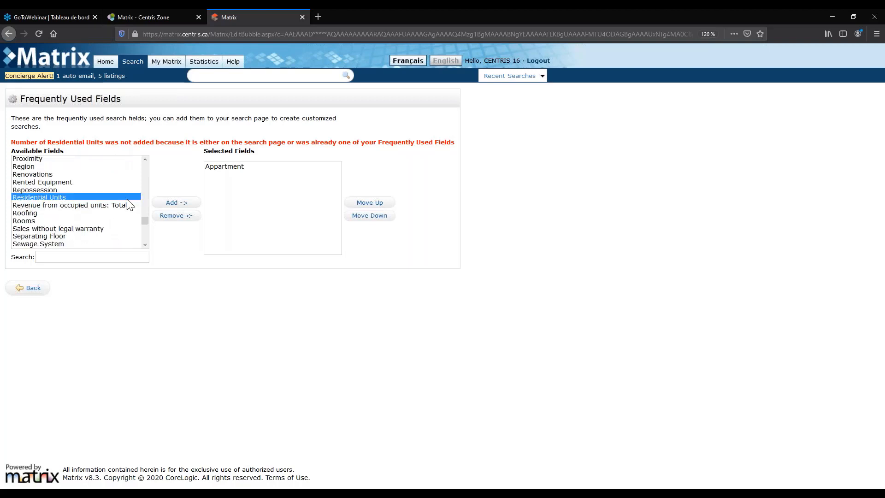
click(169, 203)
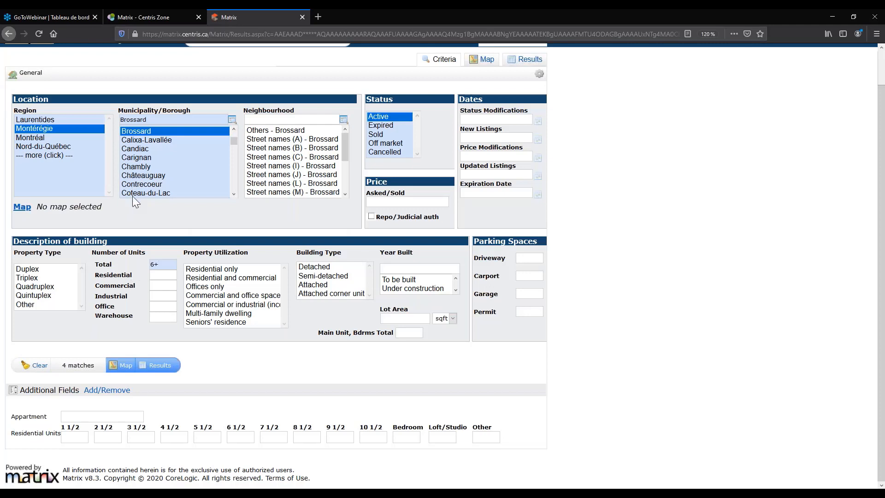
Try values in the 4 1/2 and 3 1/2 unit-count fields, then delete them.
scroll(133, 194, up, 2)
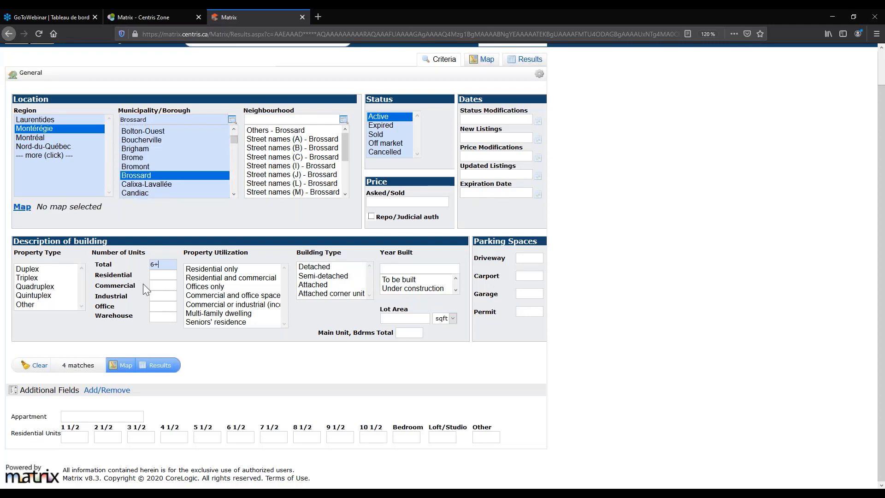
click(179, 437)
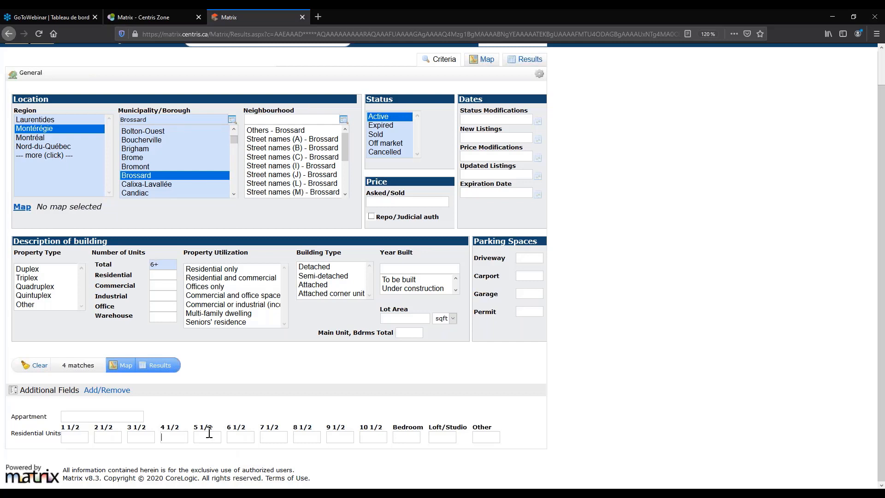
text(3)
key(BackSpace)
click(149, 438)
text(3)
key(BackSpace)
key(BackSpace)
key(BackSpace)
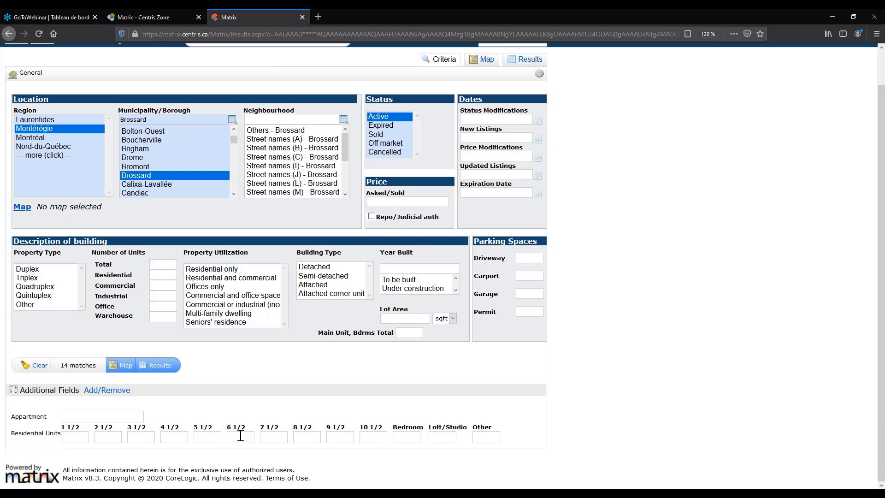
click(172, 435)
text(2)
key(BackSpace)
Start a fresh Single-Family general search with no criteria set.
scroll(267, 244, up, 1)
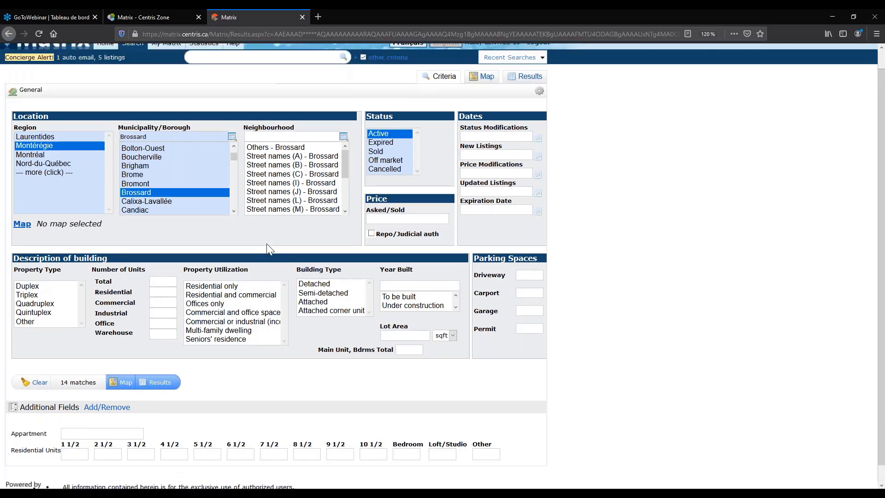
scroll(267, 243, up, 1)
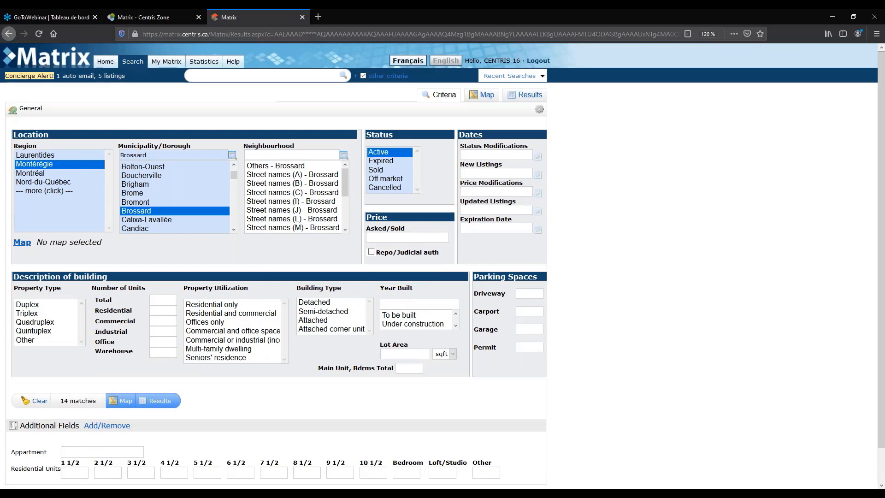
scroll(266, 245, down, 1)
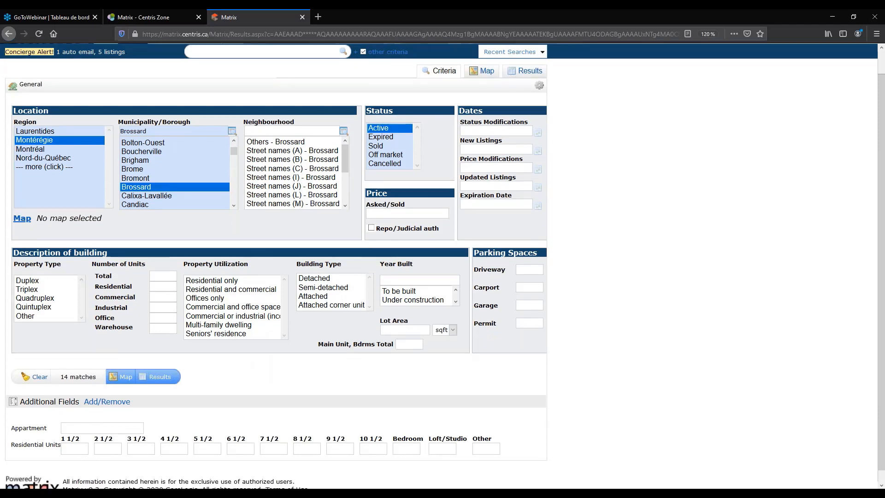
scroll(266, 266, down, 1)
drag(15, 434, 60, 434)
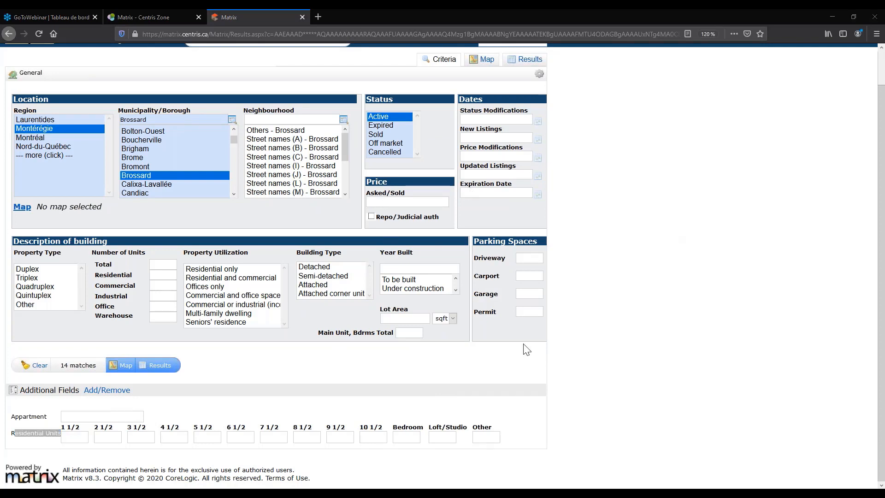
click(330, 421)
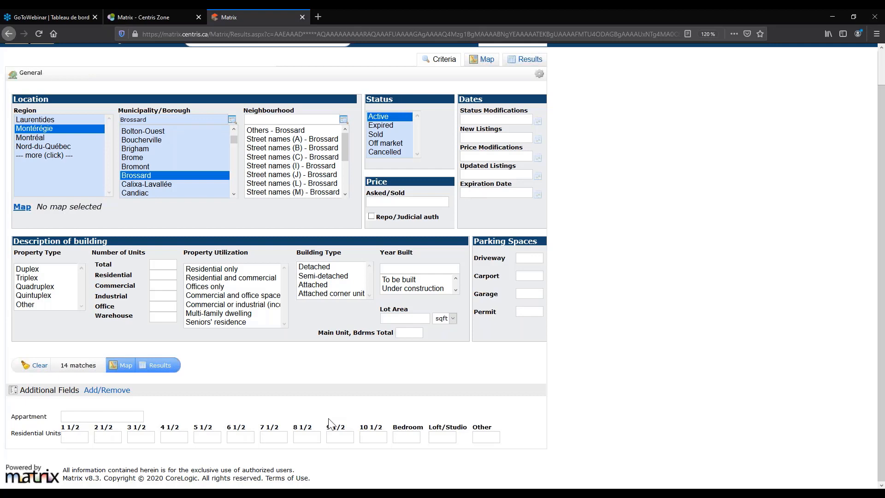
click(288, 79)
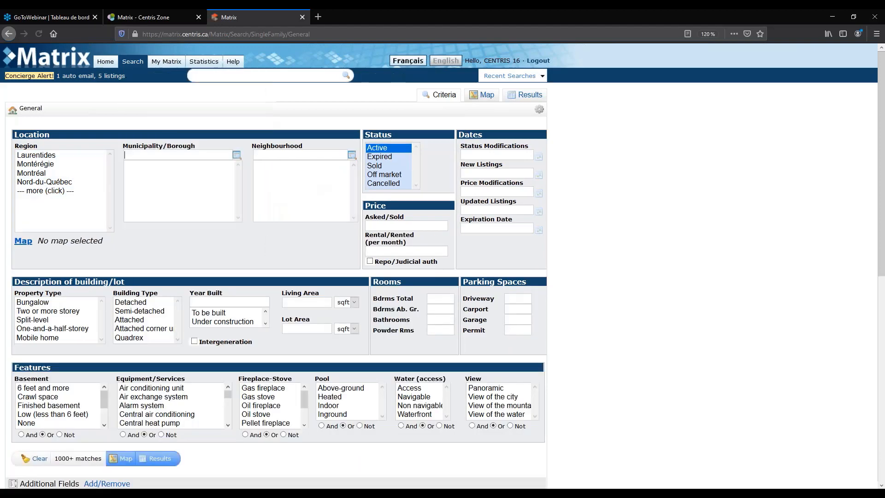
Set the region to Montérégie and the municipality to Brossard.
click(35, 164)
scroll(161, 199, down, 1)
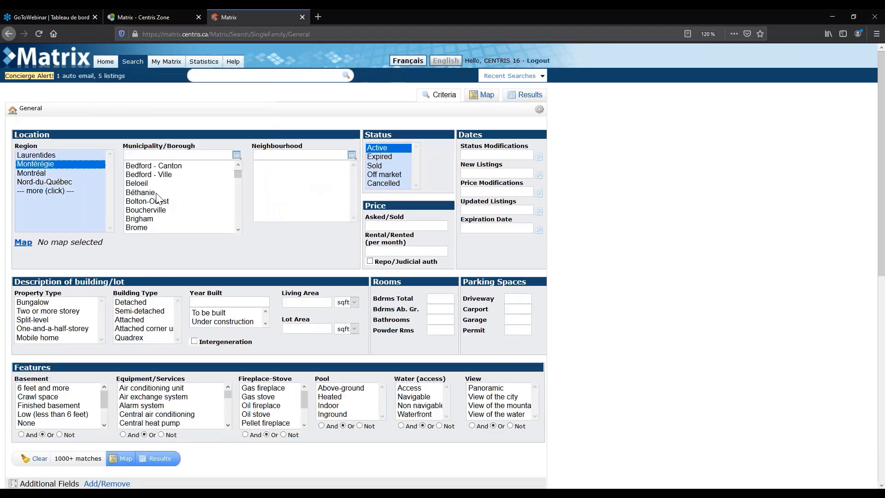
scroll(184, 198, down, 2)
click(206, 200)
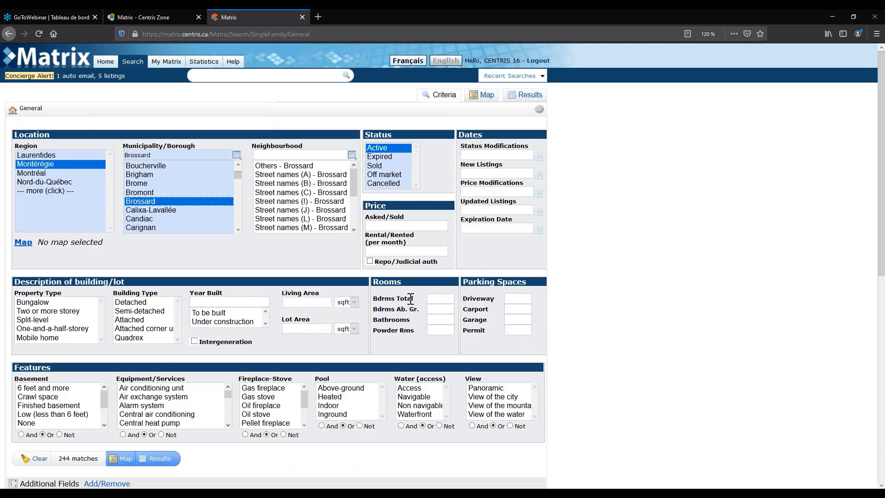
Require 4+ bedrooms, year built 2000+, and the Detached building type.
click(440, 299)
text(4+)
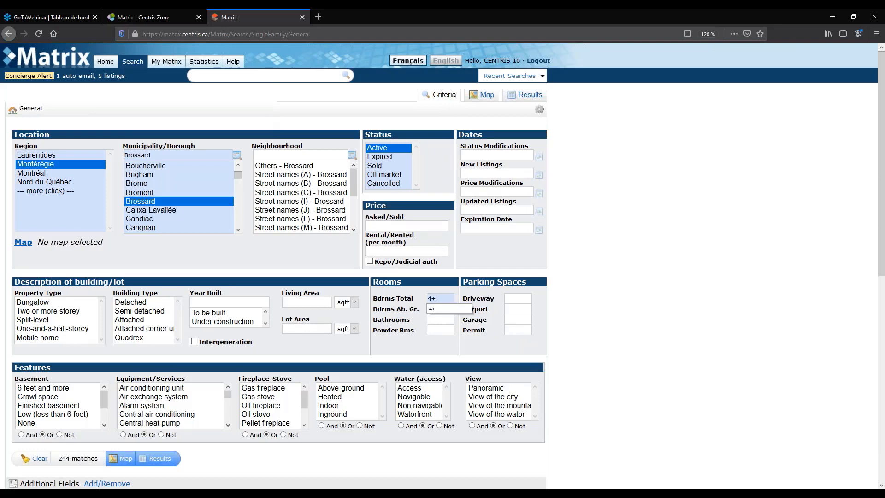
click(207, 303)
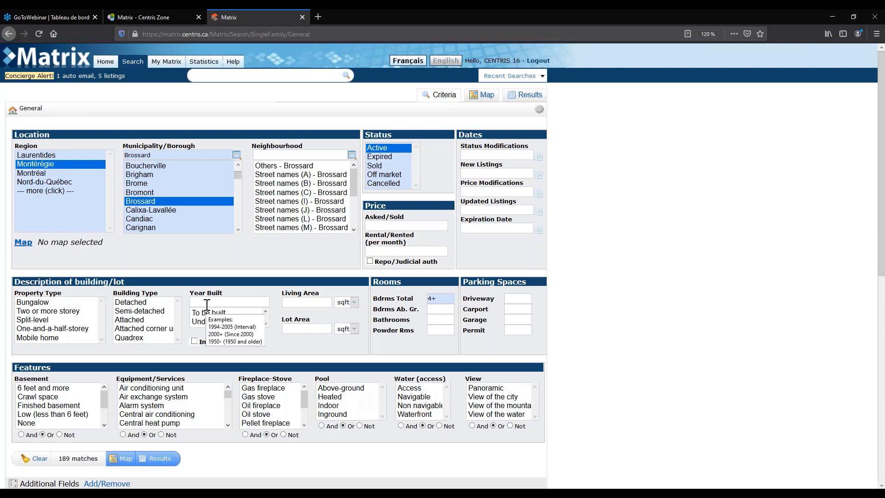
text(2000)
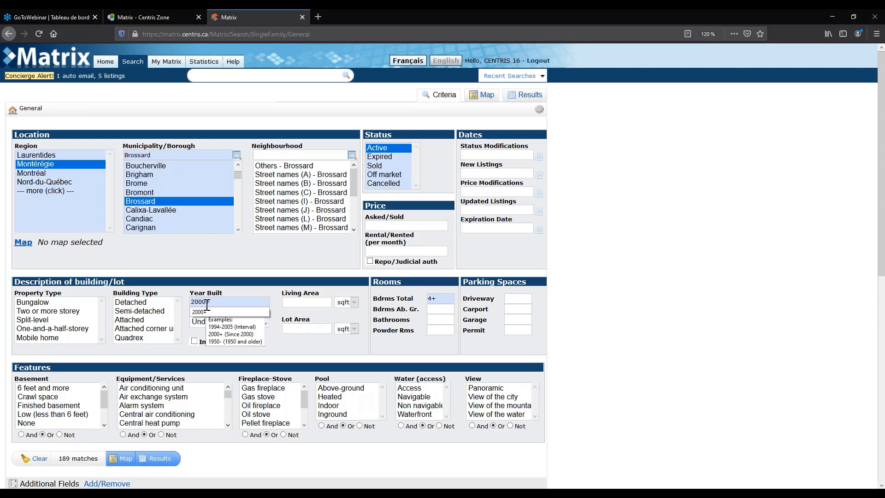
text(+)
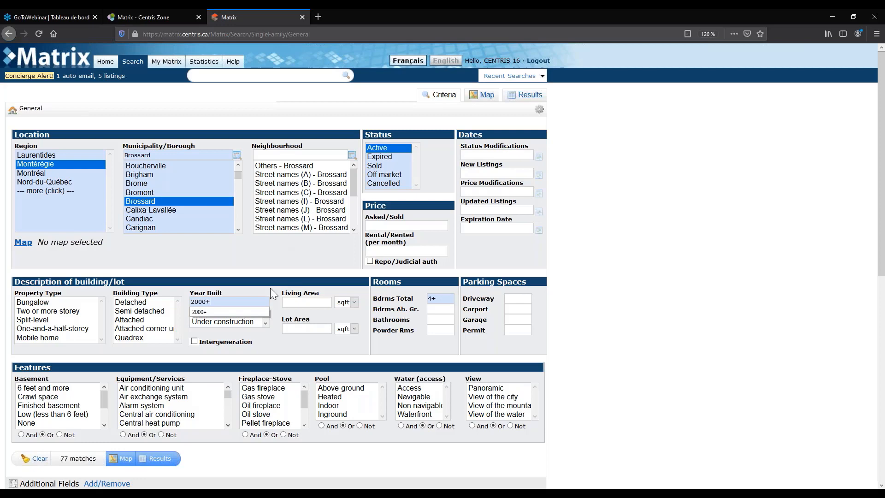
click(128, 302)
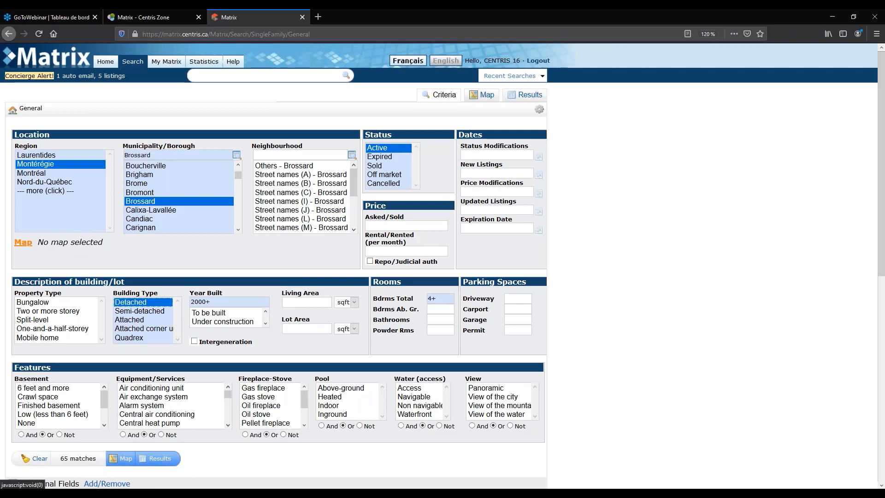
click(23, 243)
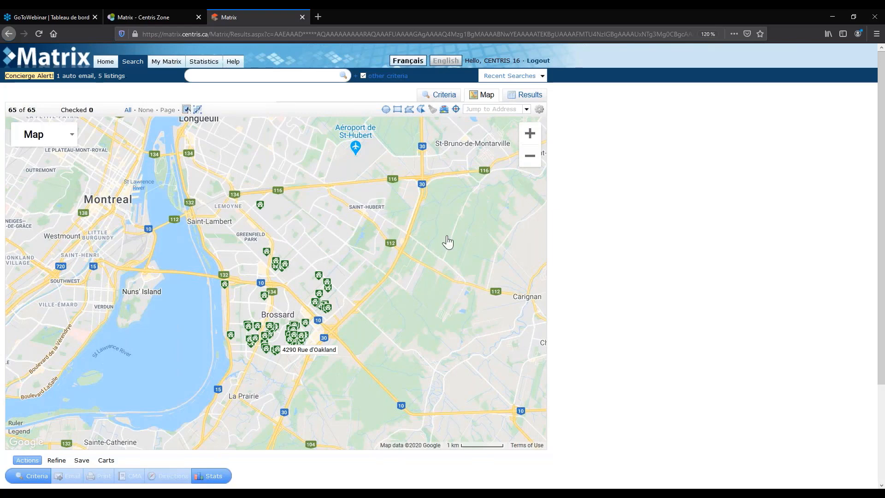
Draw and include a polygon via Boulevard du Quartier, Ch des Prairies, Avenue Niagara and Boulevard Rome.
scroll(281, 340, up, 3)
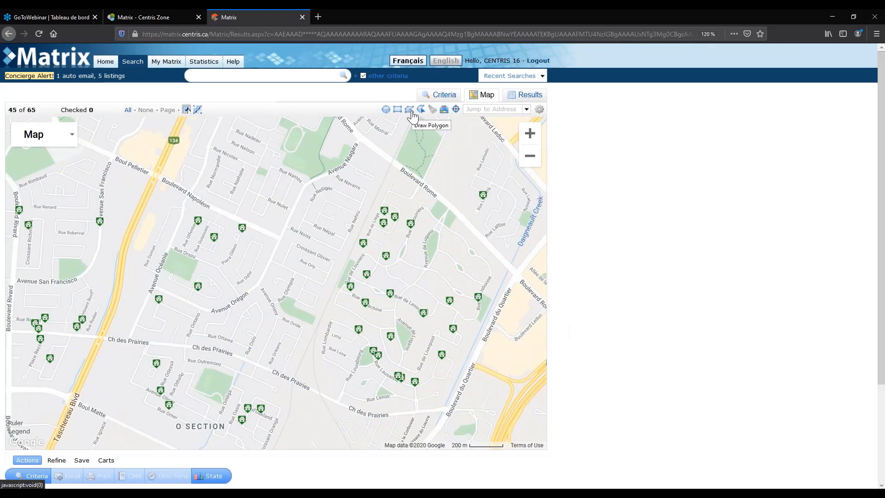
click(410, 111)
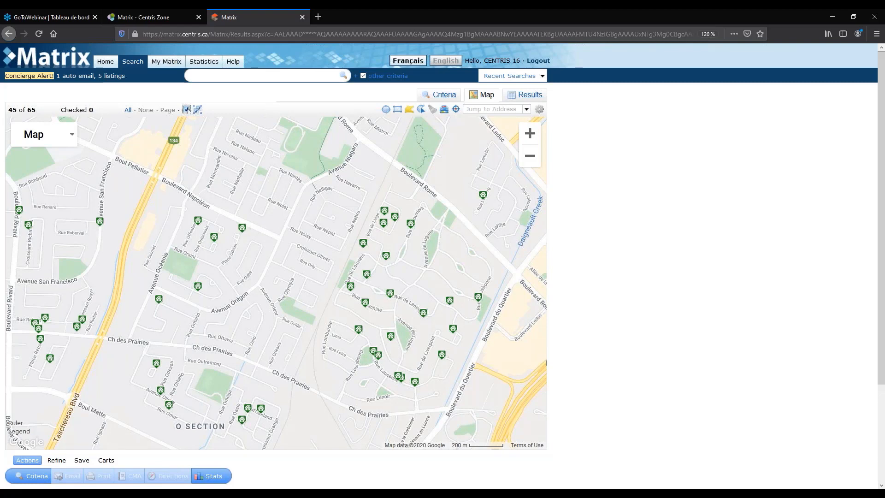
click(515, 275)
click(443, 410)
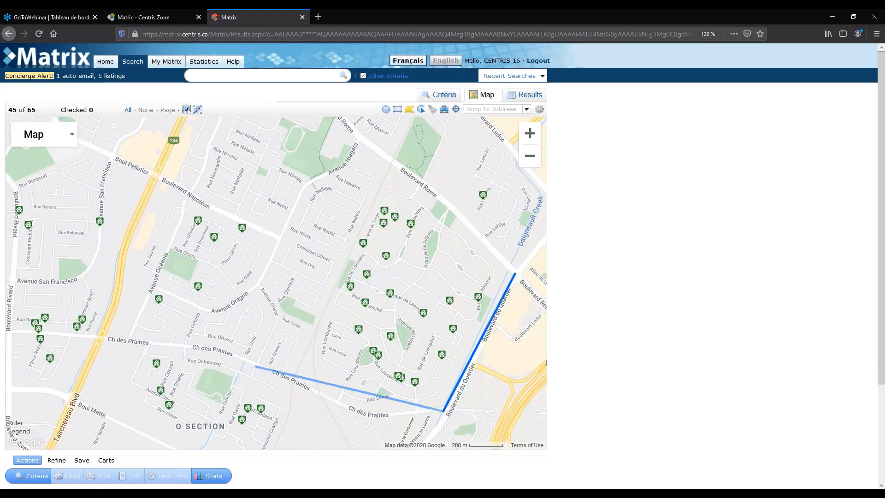
click(255, 367)
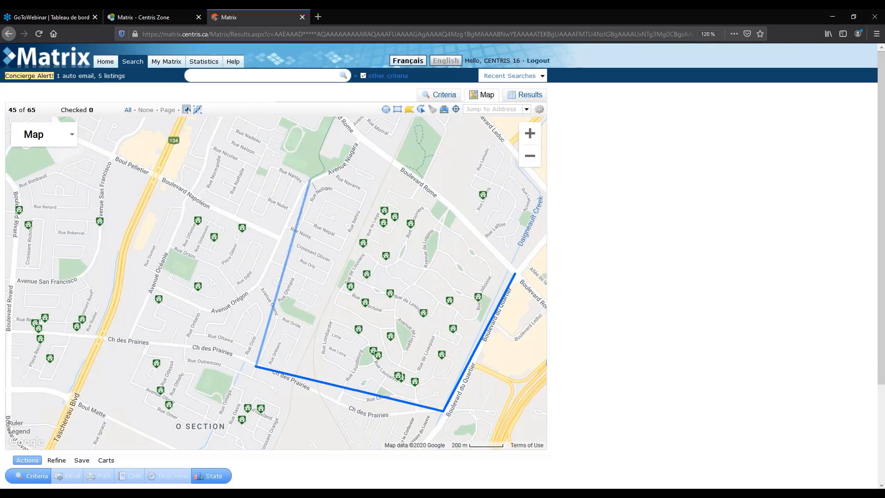
click(309, 179)
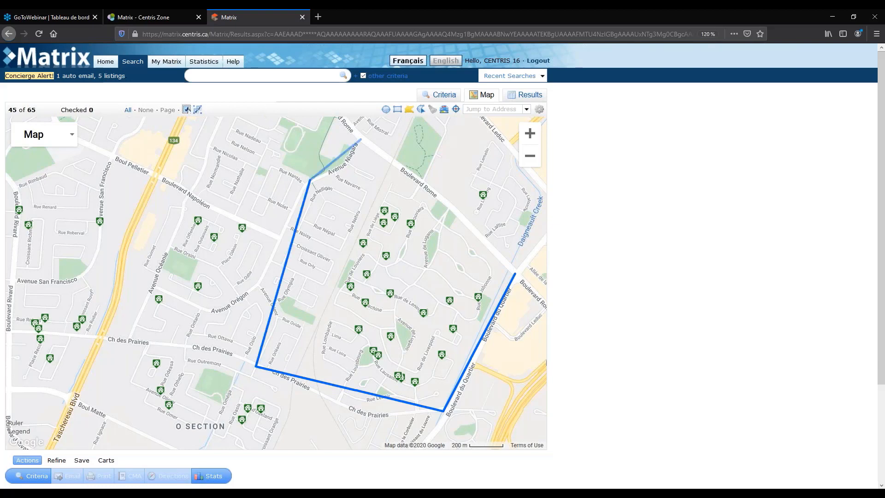
click(360, 138)
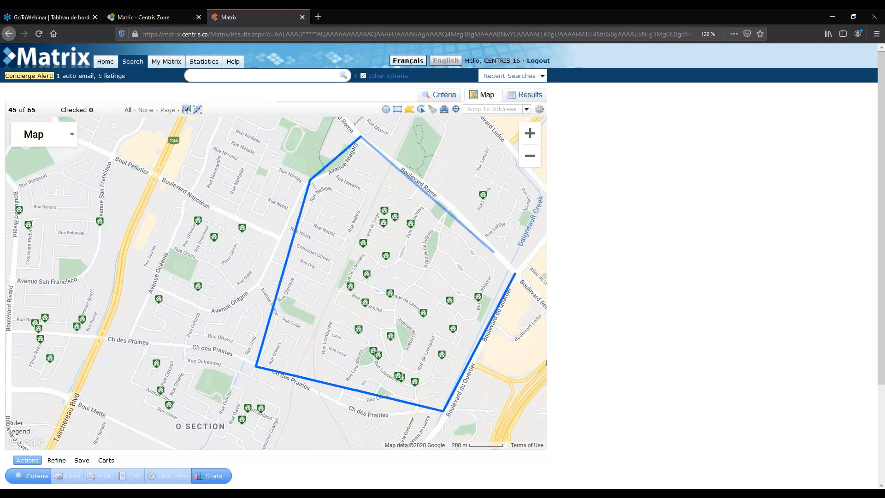
click(515, 275)
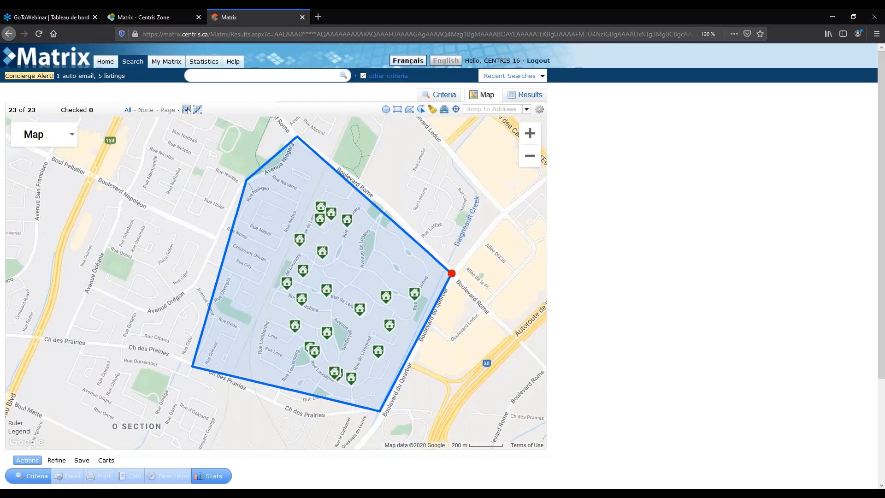
click(452, 274)
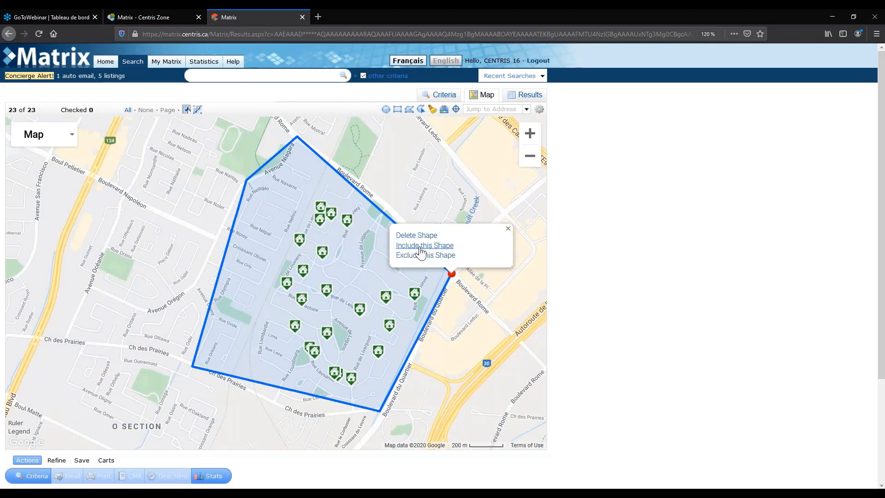
click(421, 239)
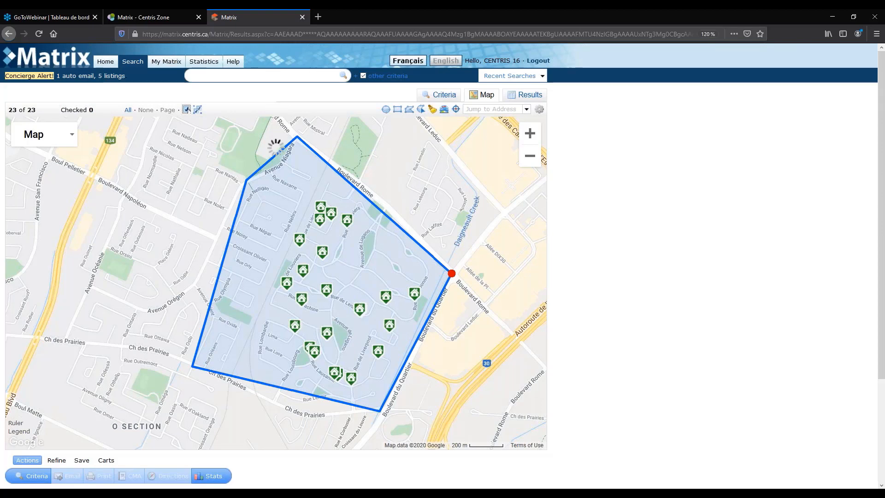
click(302, 299)
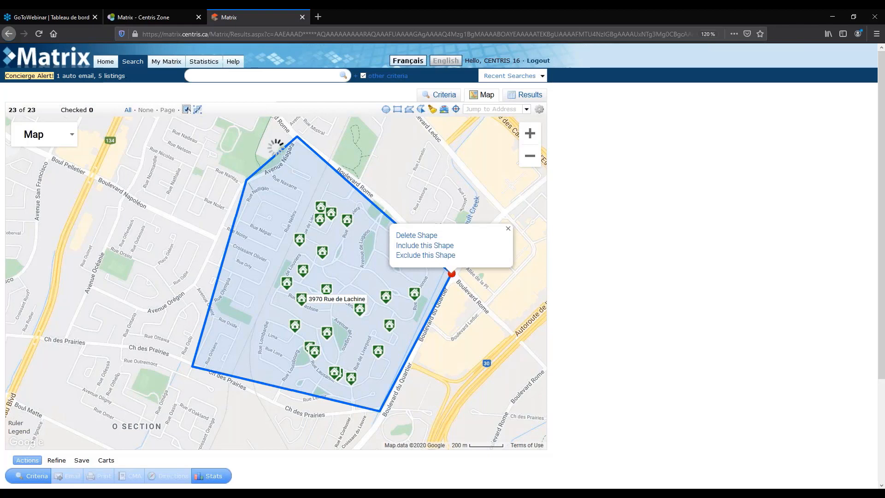
click(302, 299)
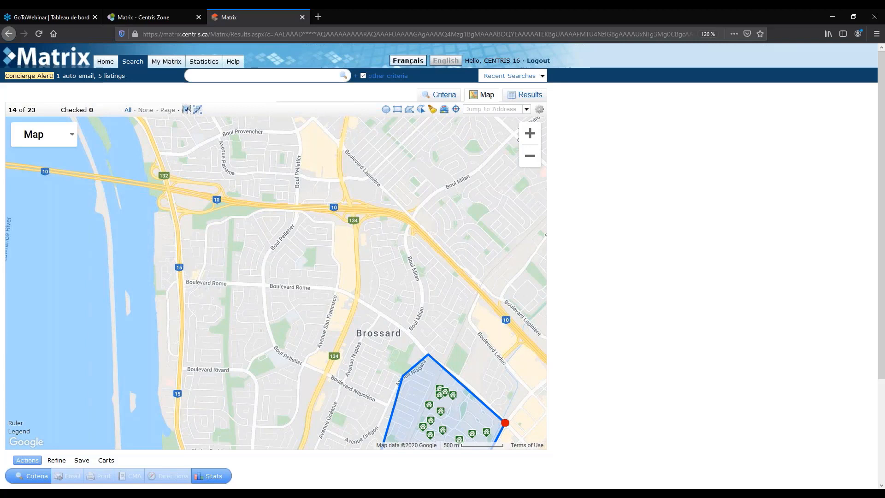
Include a circle of about 1.53 km radius around the highway 10/134 interchange, giving 30 matches.
scroll(394, 186, up, 1)
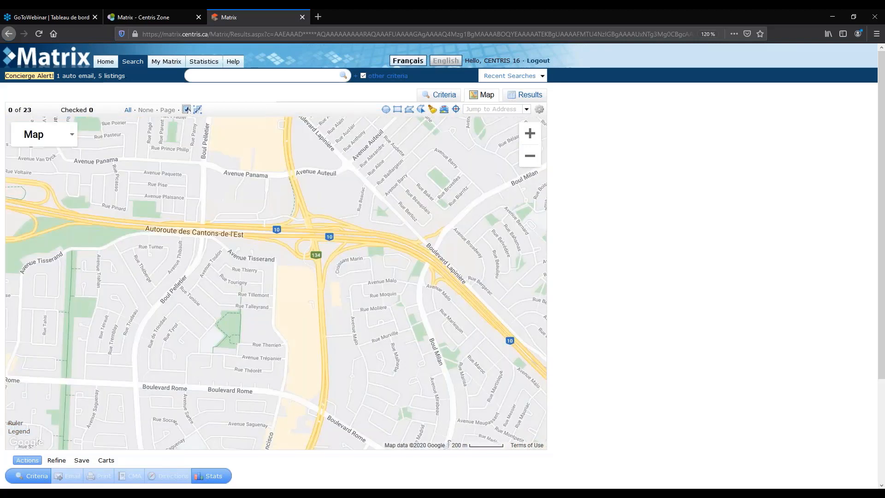
click(385, 117)
drag(315, 234, 407, 204)
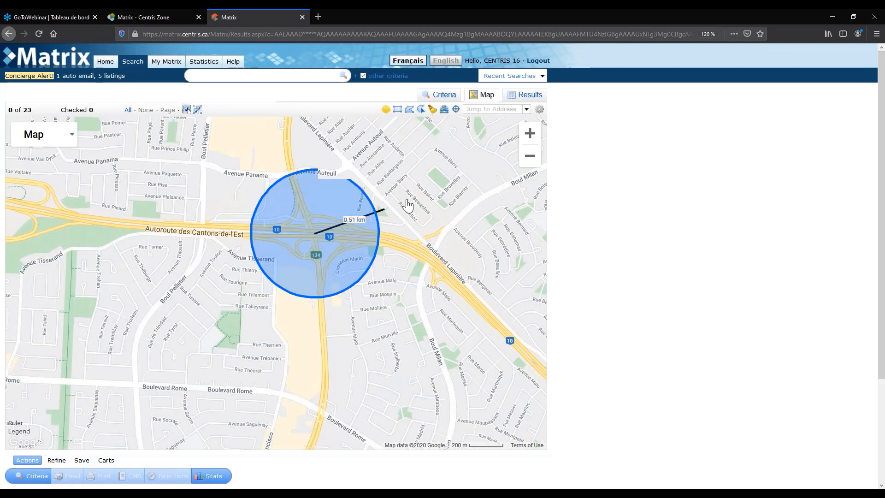
drag(407, 205, 456, 183)
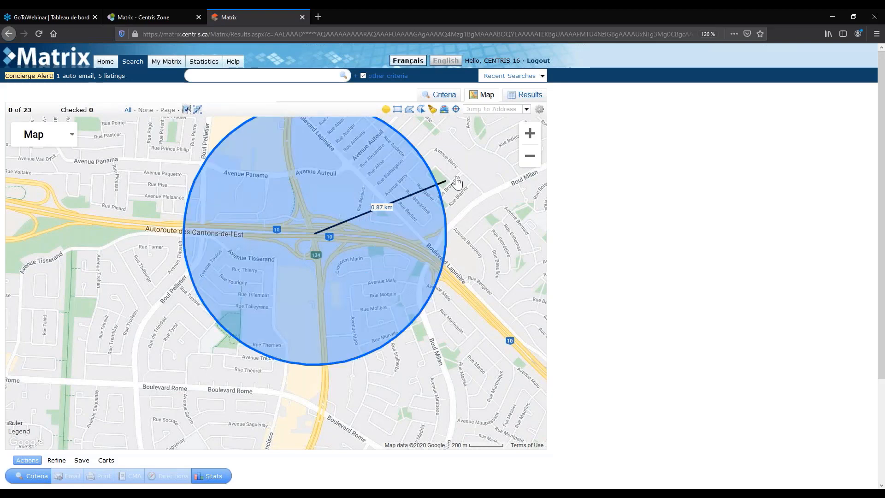
drag(456, 183, 562, 139)
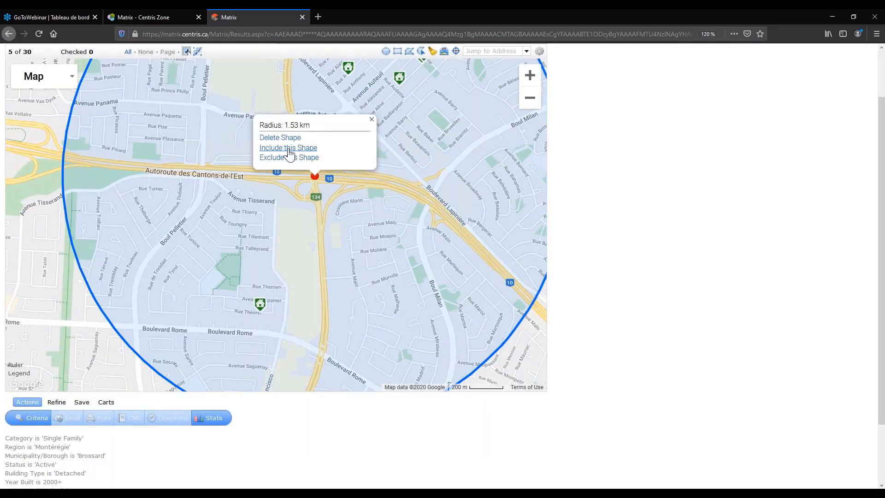
click(288, 147)
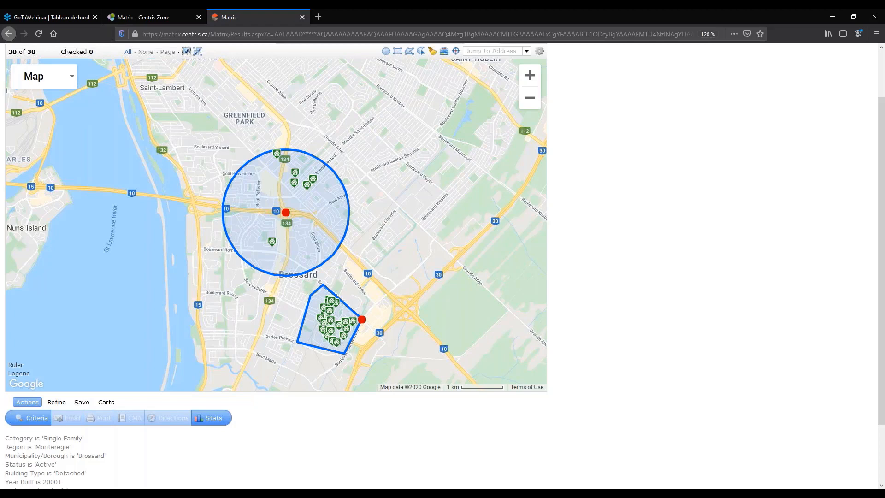
scroll(332, 352, up, 1)
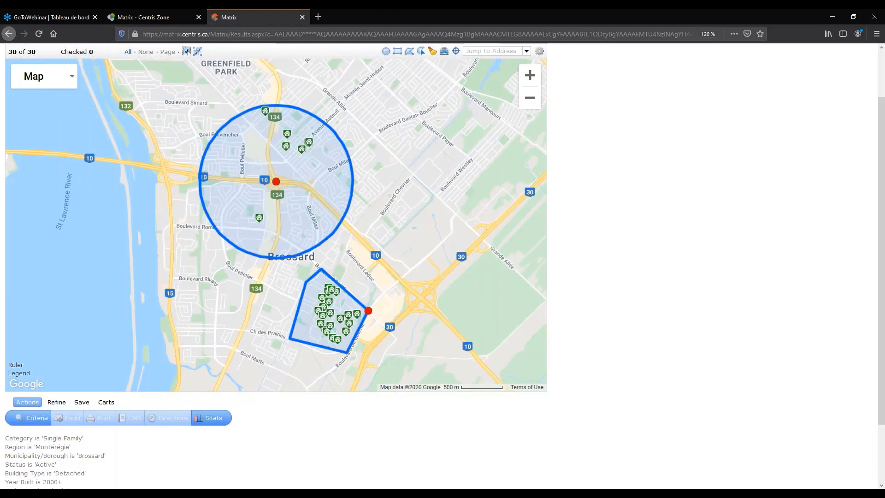
click(534, 147)
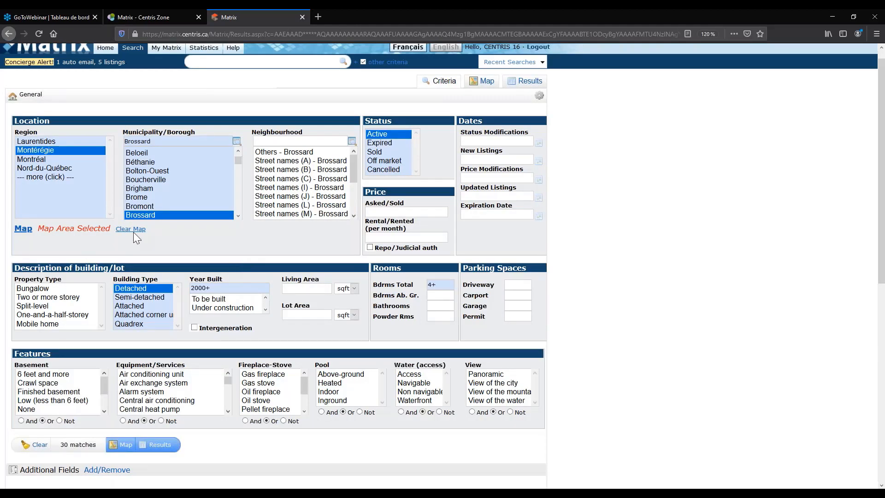
Clear the drawn map areas and list the 65 matching listings.
click(133, 229)
click(170, 450)
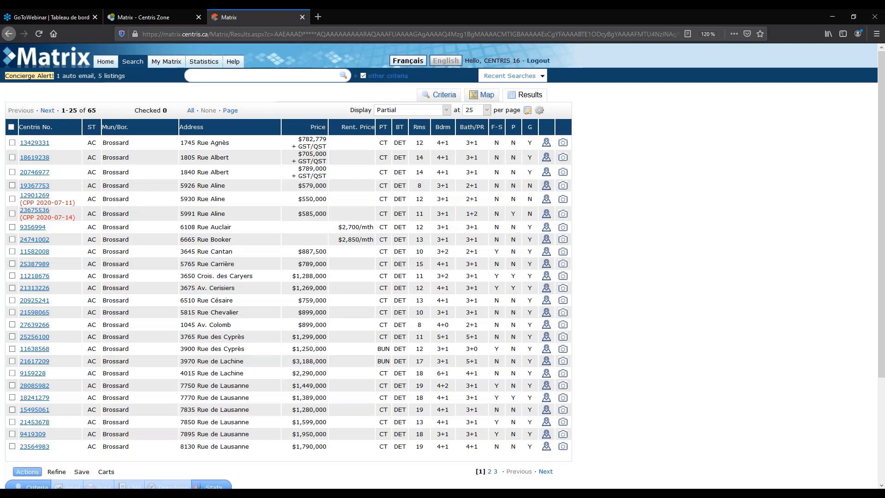
Scroll down through the 65 Brossard results toward the per-page setting.
scroll(426, 253, down, 1)
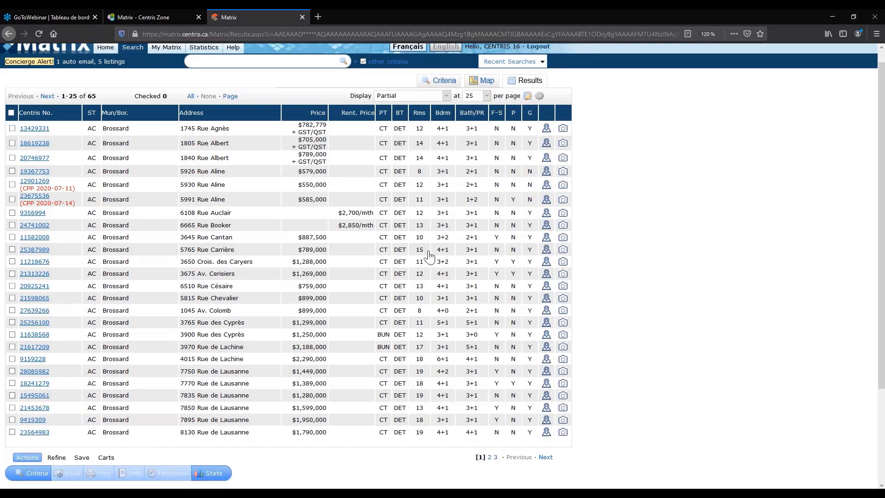
scroll(494, 270, down, 3)
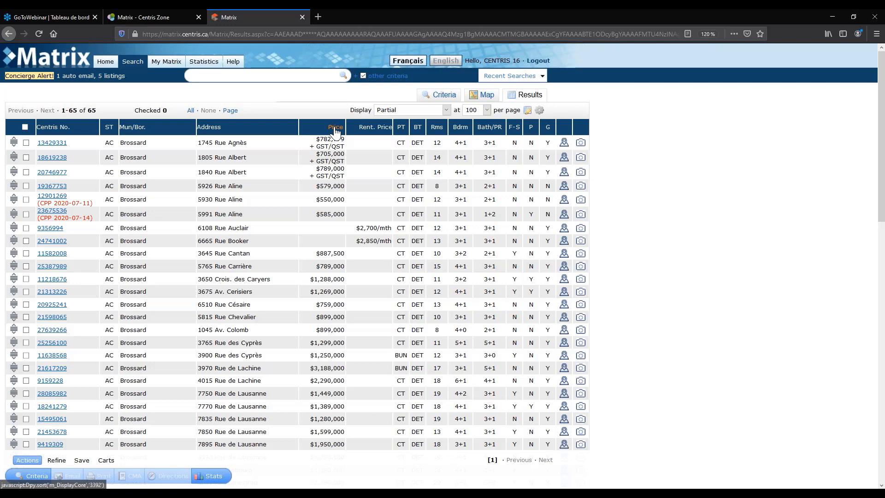
Sort the 65 listings by price, review them, then reverse to highest price first.
click(335, 129)
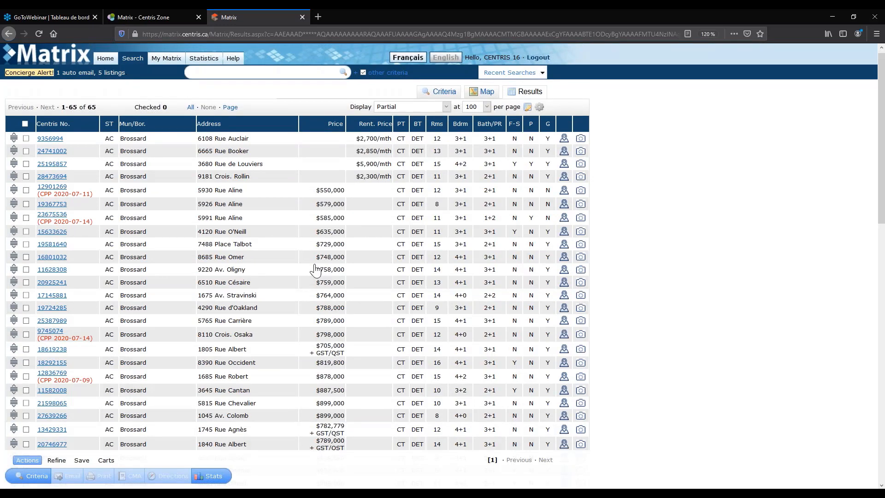
scroll(316, 270, down, 10)
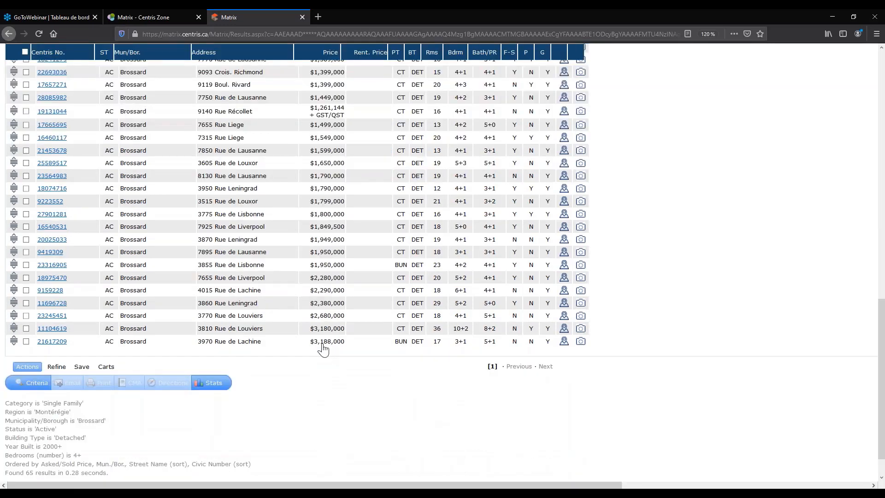
scroll(323, 350, up, 15)
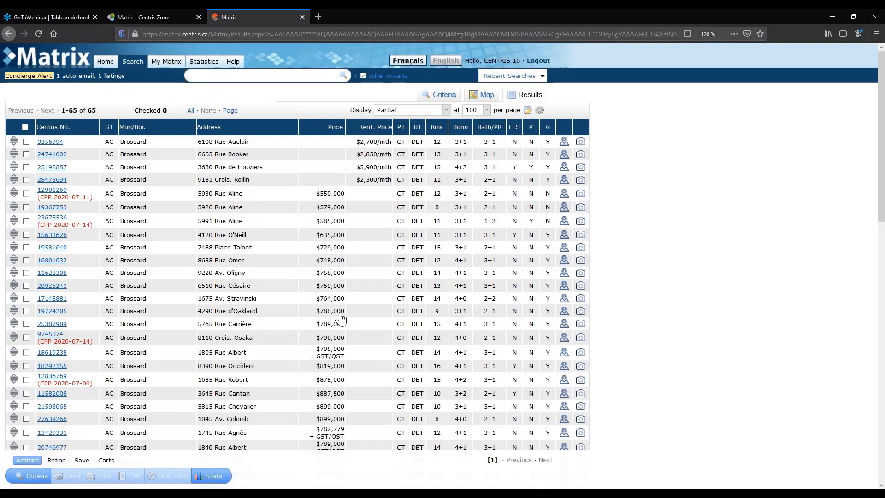
scroll(328, 186, down, 3)
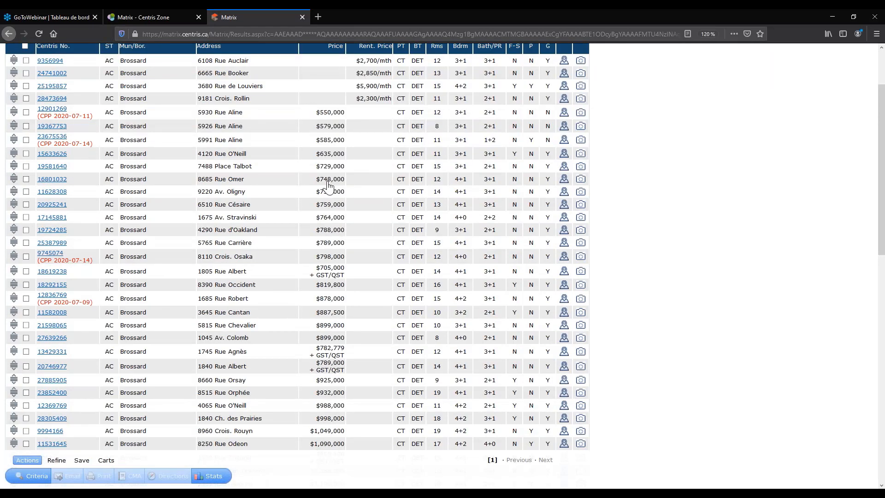
scroll(325, 175, up, 3)
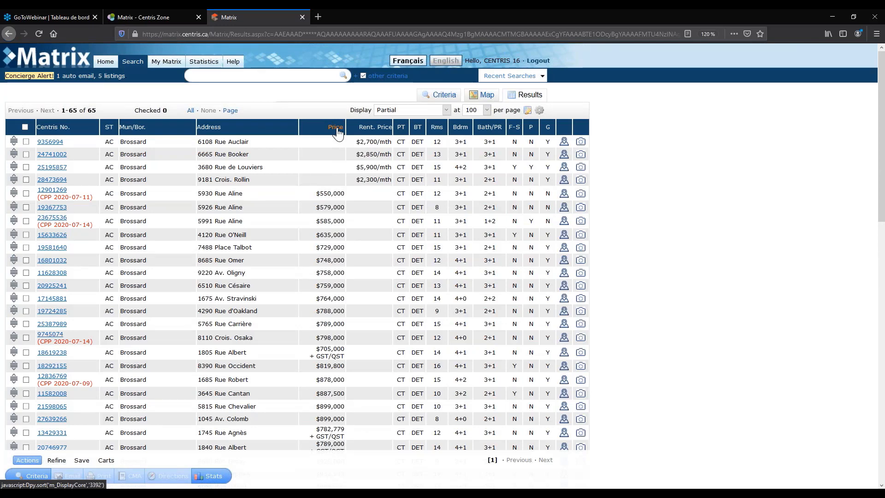
click(336, 127)
scroll(337, 319, down, 10)
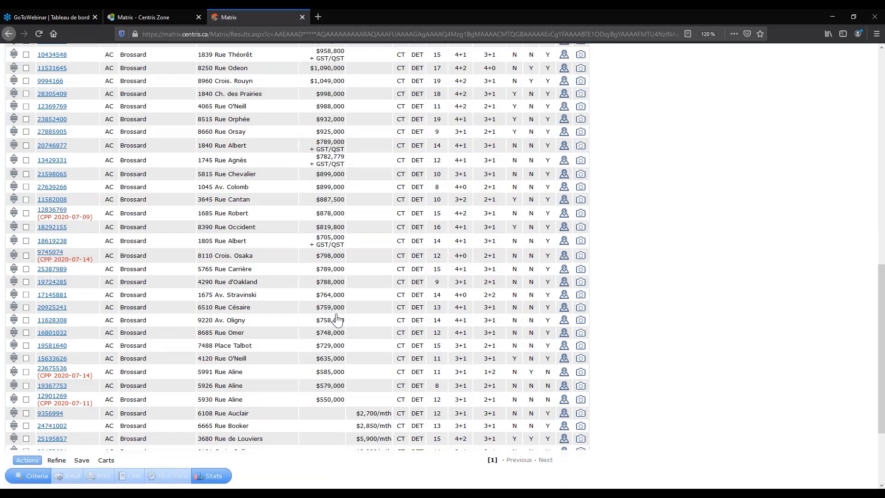
scroll(337, 320, up, 10)
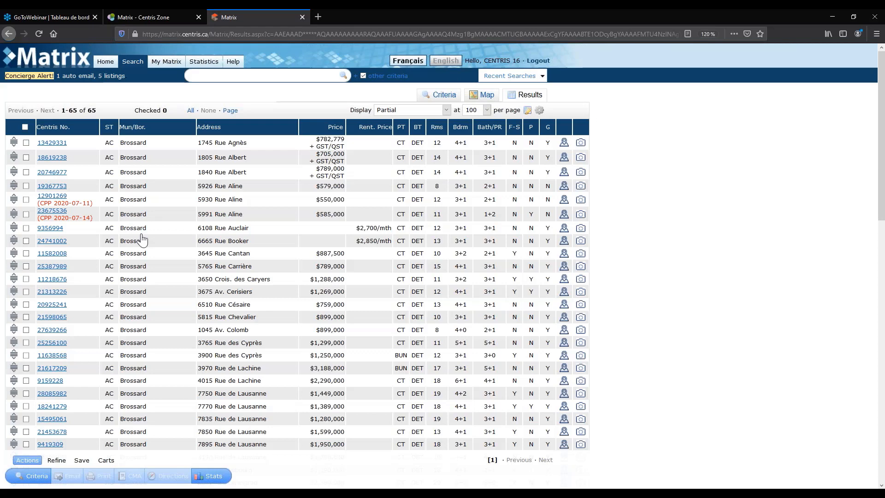
From the Address column's settings, insert the Expiration Date column into the results table.
click(267, 129)
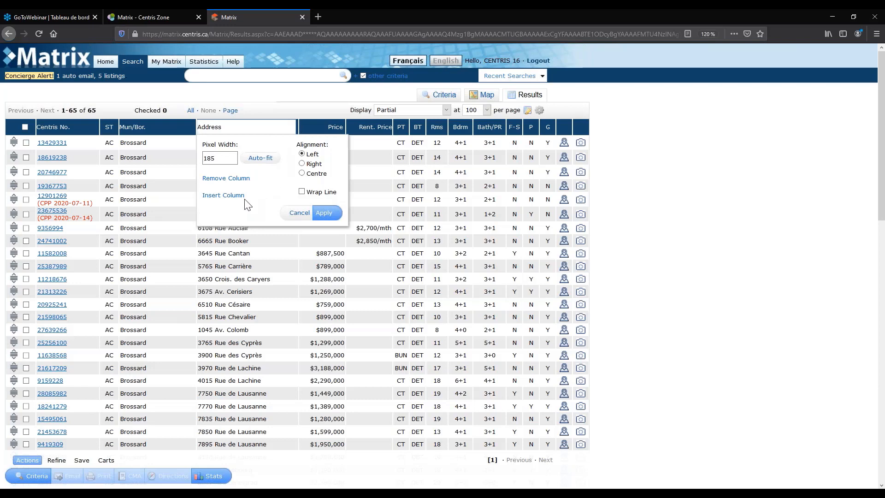
click(223, 196)
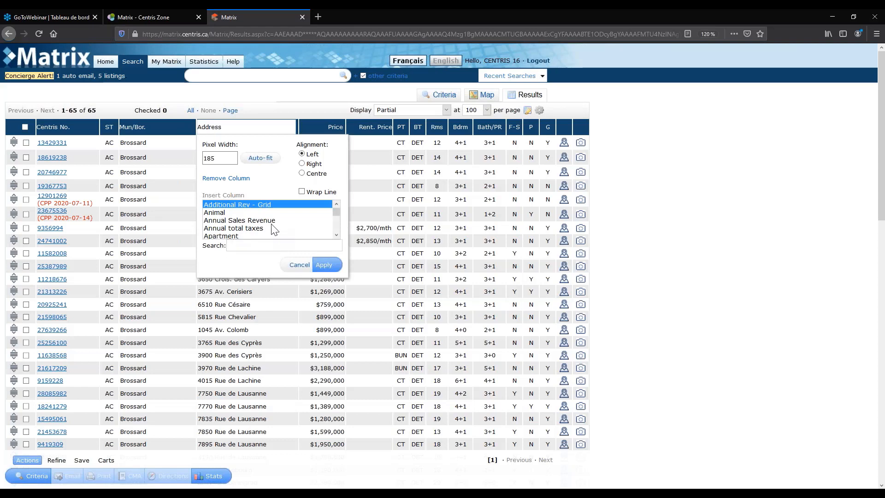
scroll(275, 235, down, 6)
scroll(275, 229, down, 3)
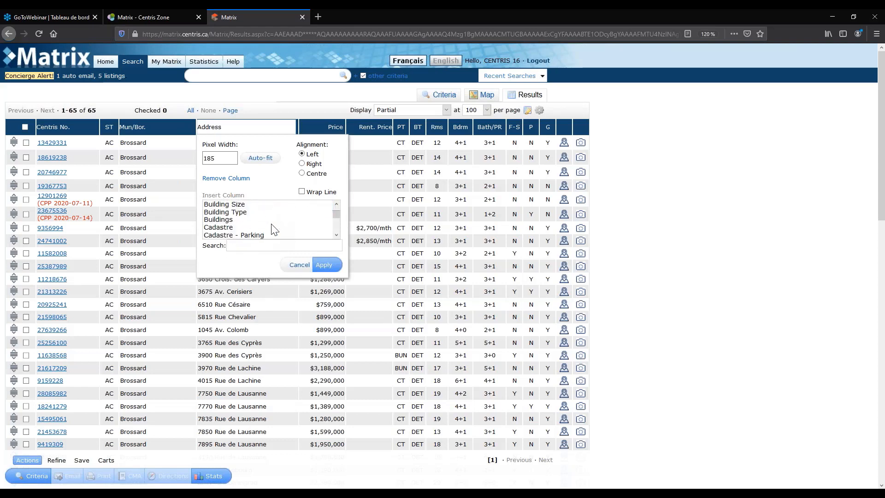
scroll(273, 229, down, 5)
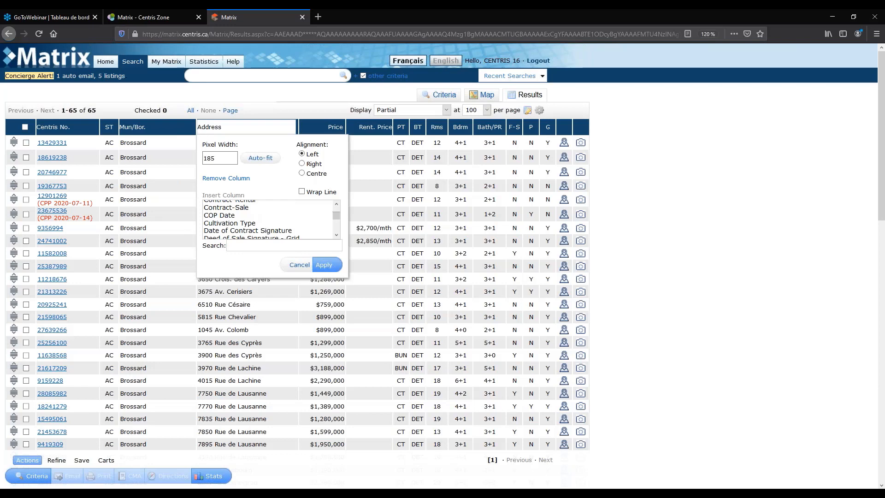
scroll(297, 295, down, 1)
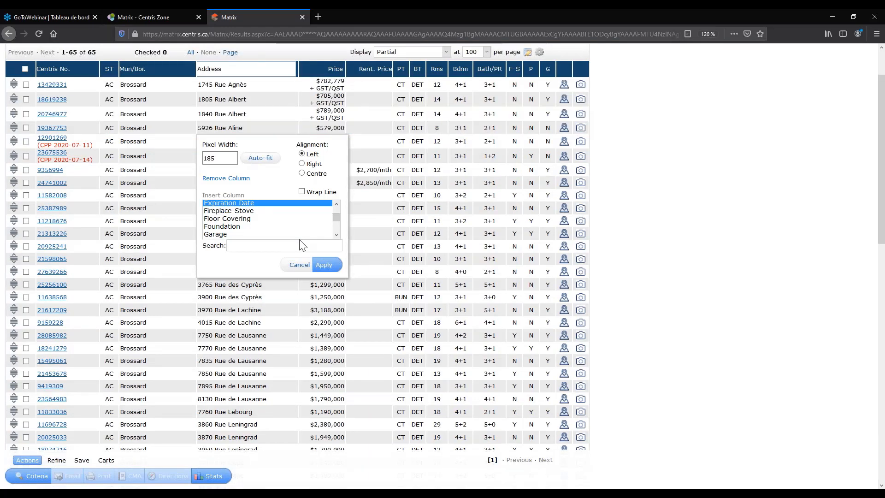
click(324, 266)
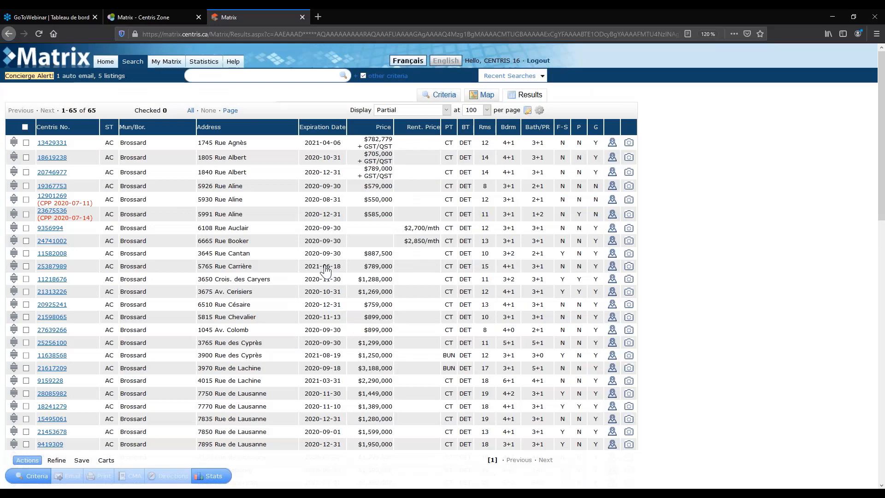
Sort the listings by Expiration Date and scroll through the reordered results.
scroll(325, 270, down, 10)
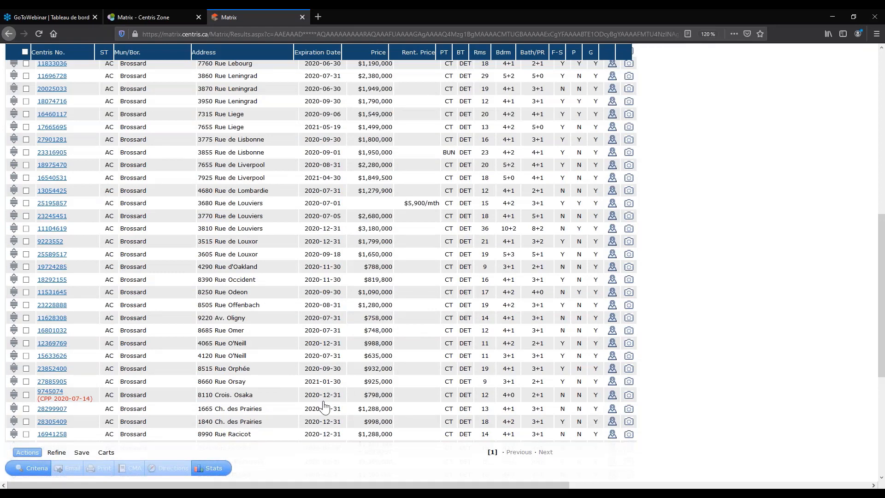
click(317, 52)
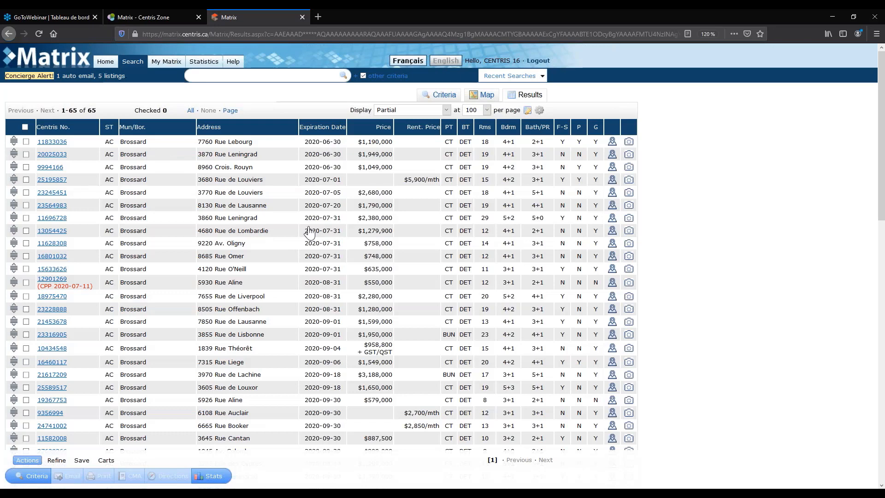
scroll(309, 233, down, 1)
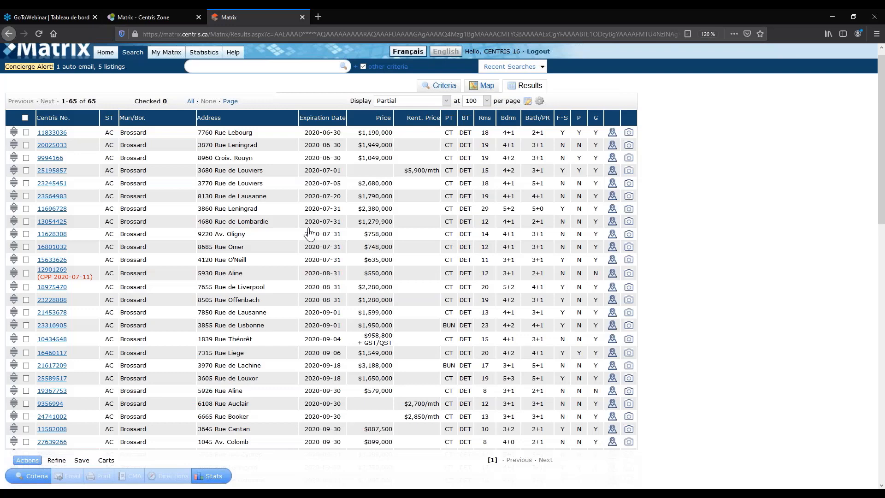
scroll(310, 233, down, 10)
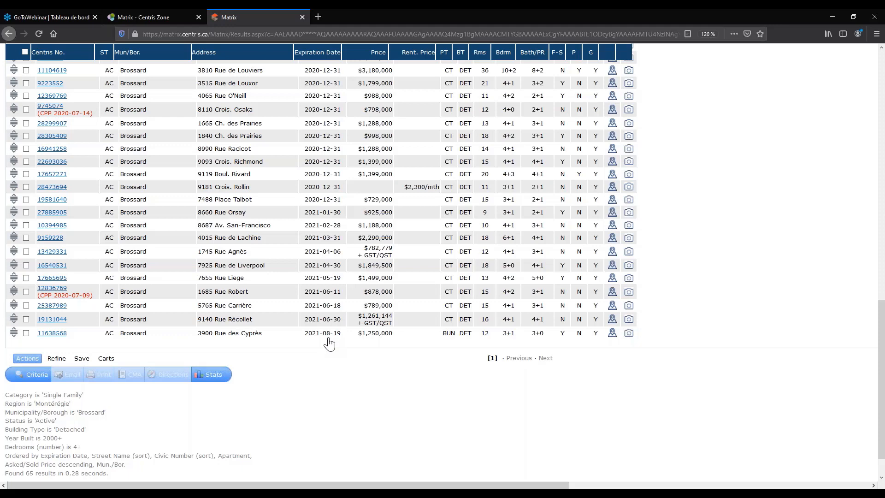
scroll(364, 221, up, 10)
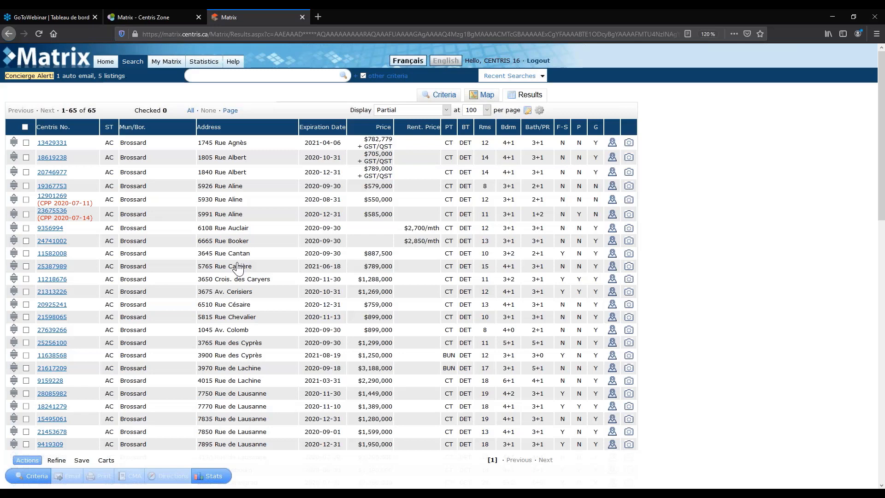
Uncheck the three checked listings and bring up the options for saving the search.
scroll(238, 268, down, 1)
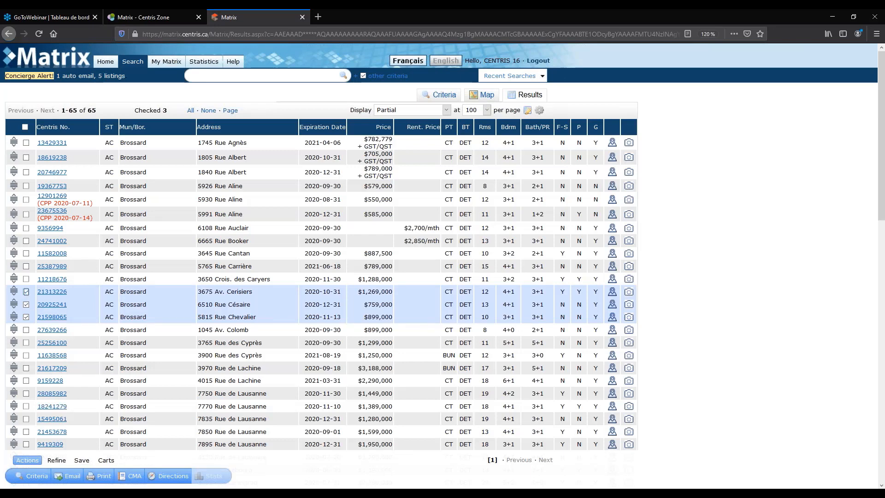
click(26, 291)
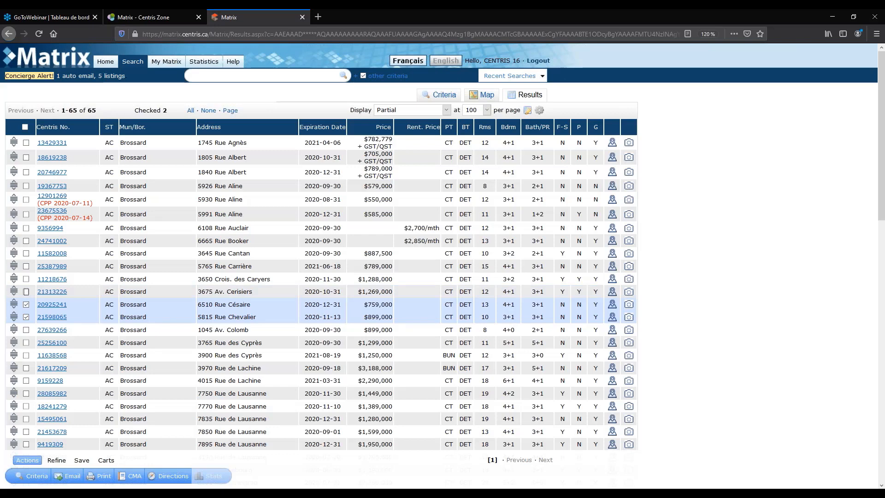
click(26, 305)
click(26, 317)
click(82, 460)
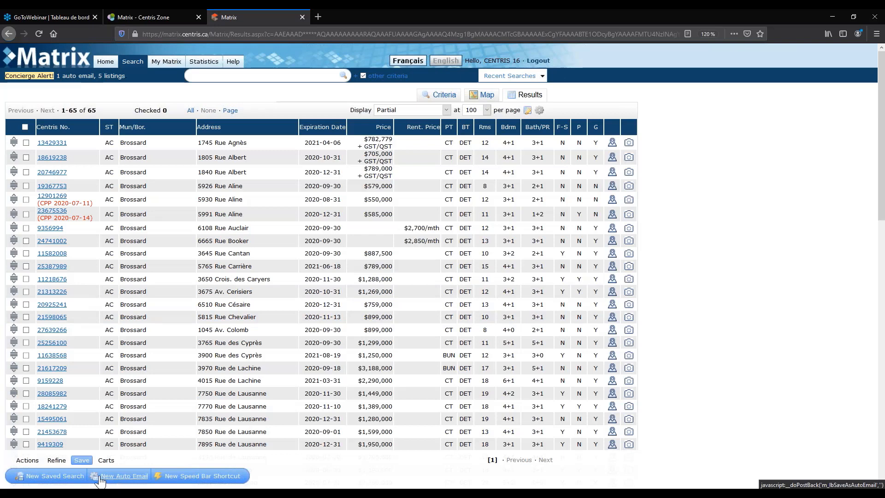
Create a new saved search named 'houses in brossard' as a Home-tab favorite and save it.
click(53, 479)
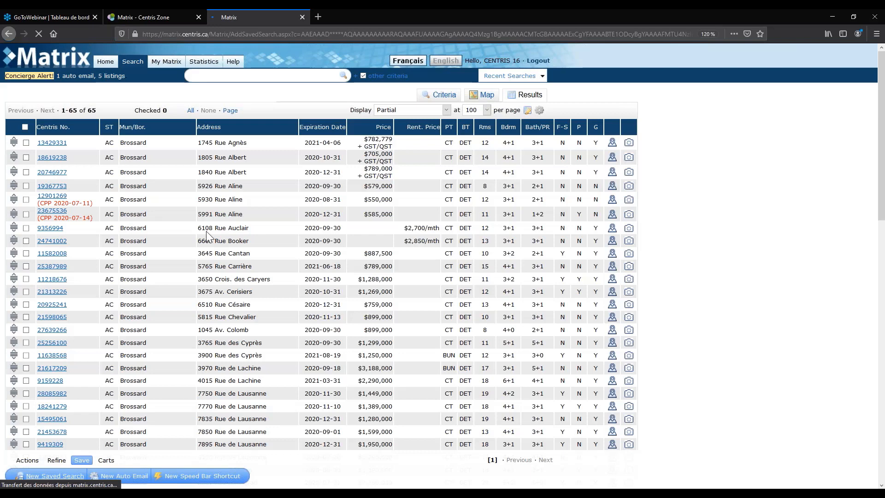
text(houses in brossard)
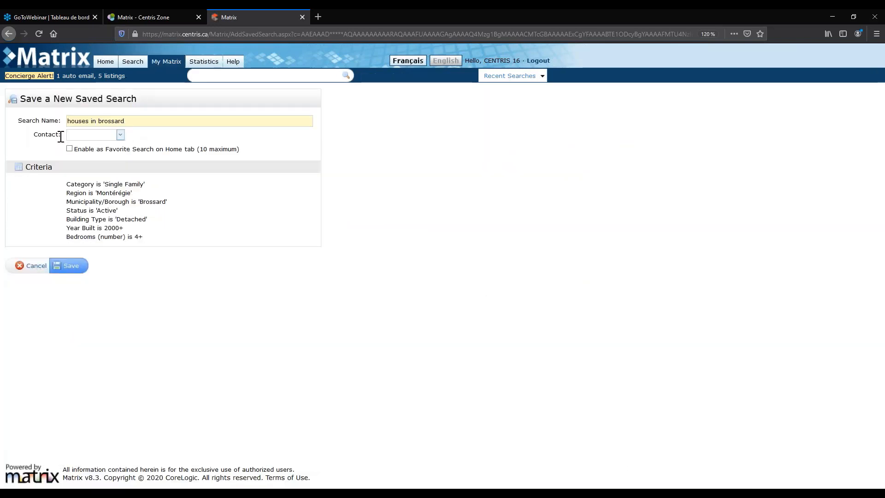
click(69, 148)
click(71, 150)
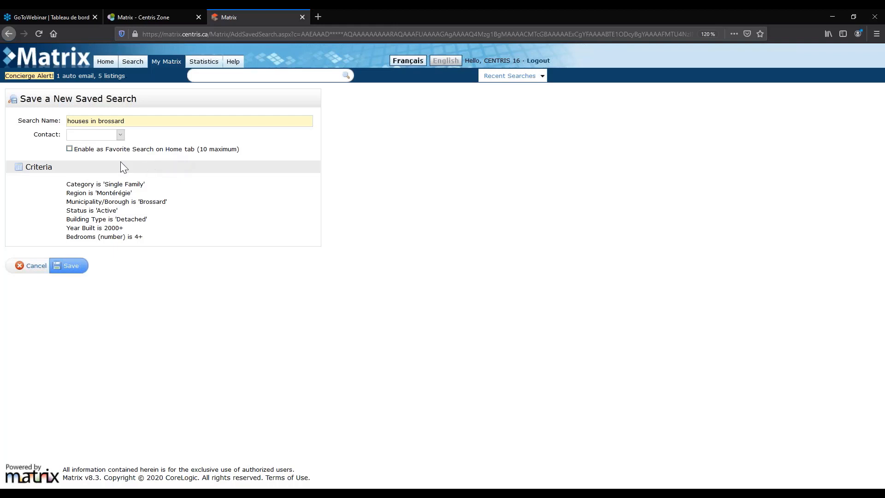
click(69, 149)
click(71, 270)
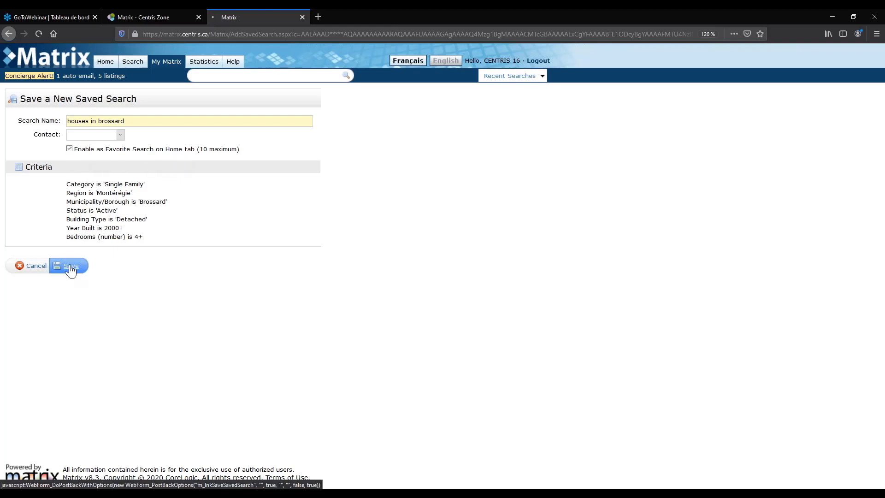
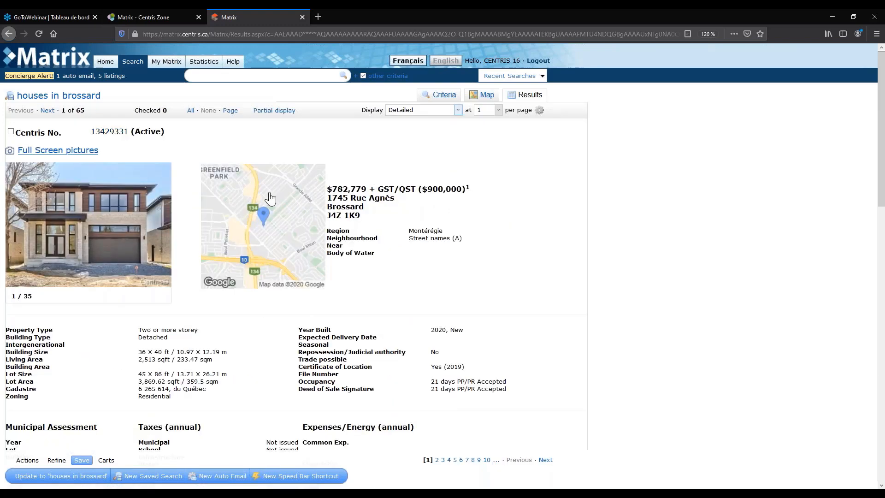
scroll(449, 99, down, 5)
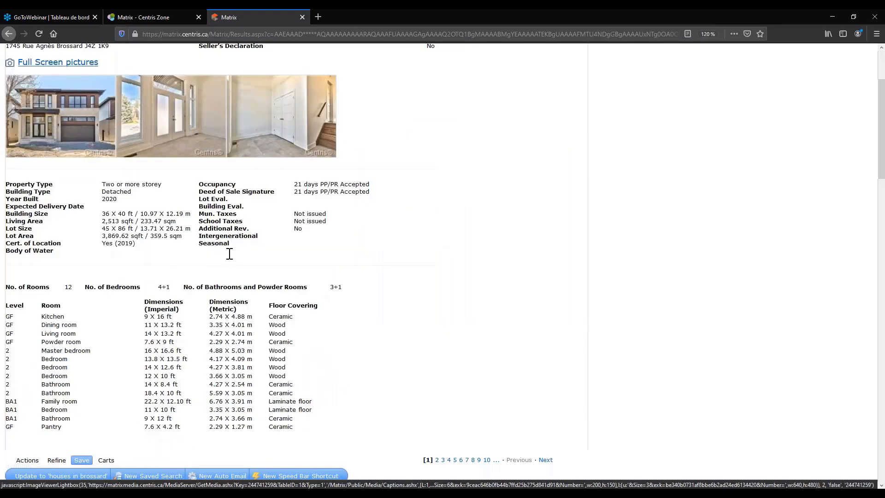
scroll(197, 331, down, 10)
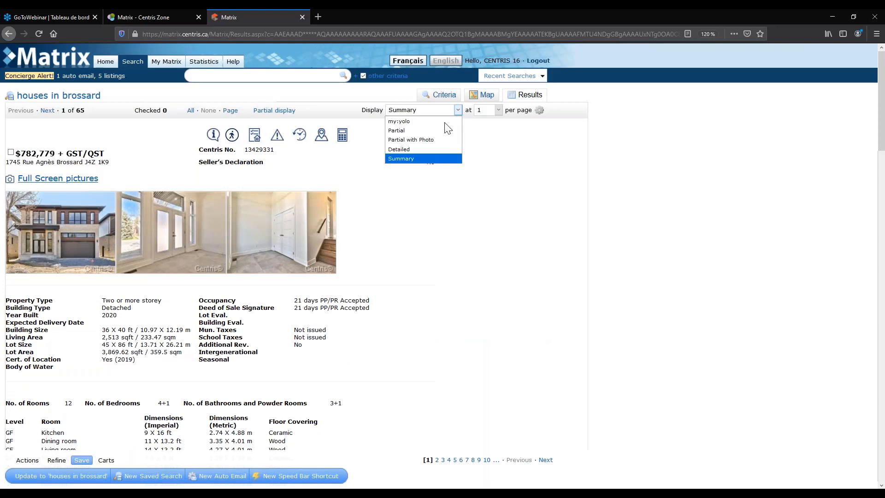
click(445, 122)
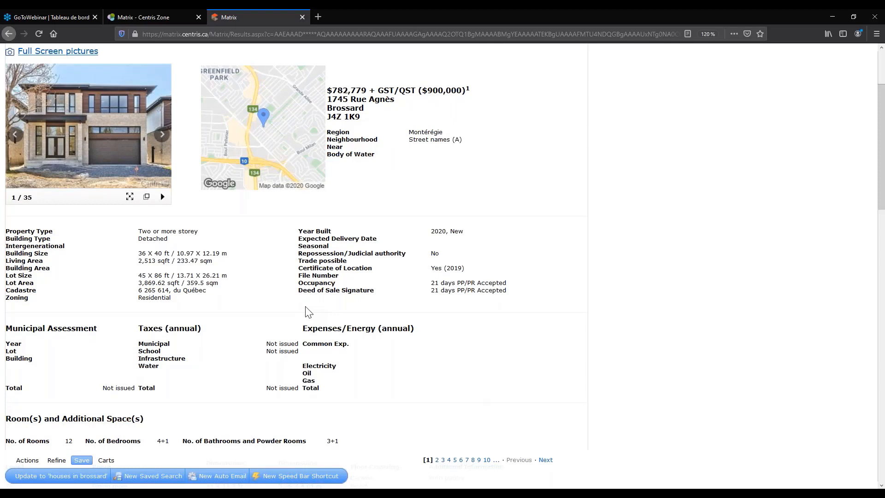
scroll(308, 313, down, 15)
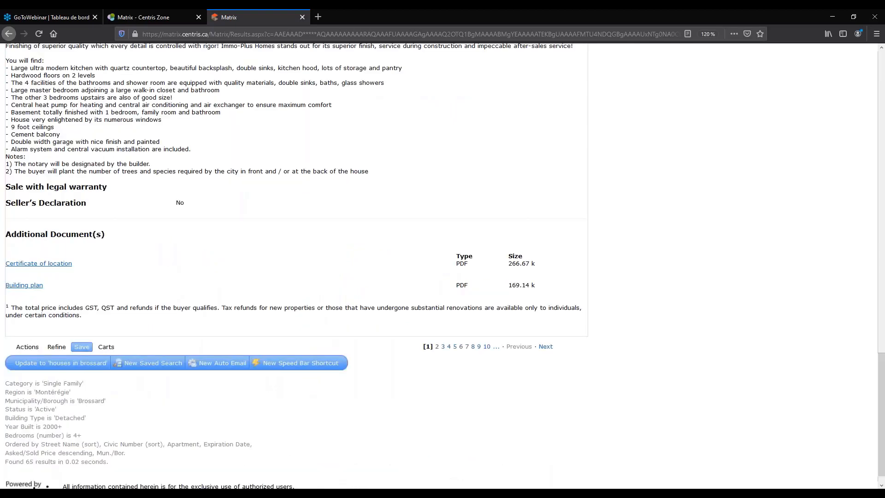
scroll(155, 249, up, 6)
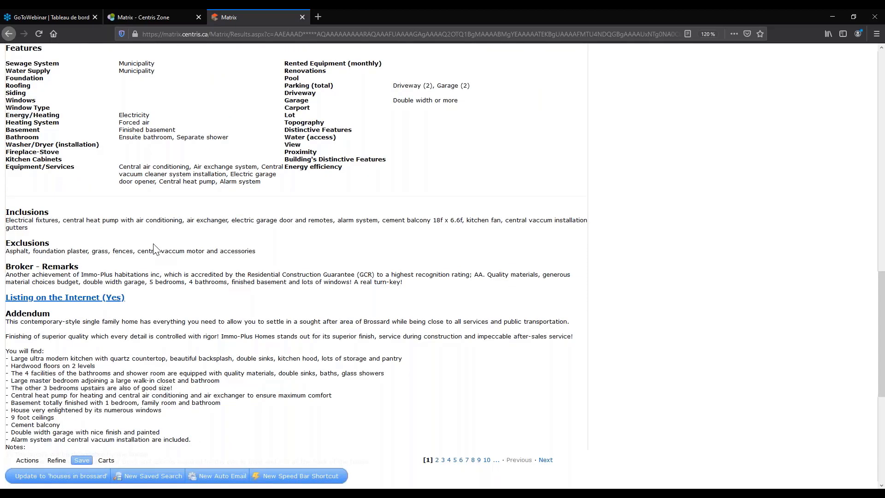
scroll(155, 249, up, 15)
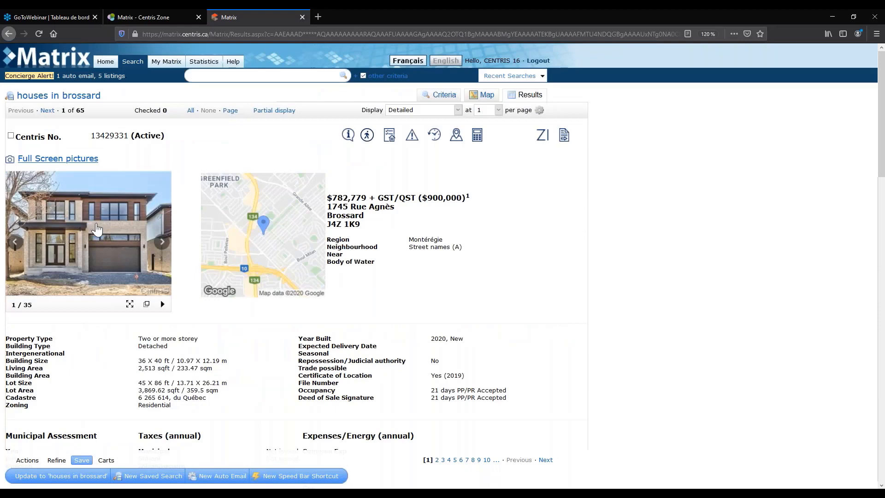
Browse the listing photos in the lightbox, then open all 35 photos full screen on centris.ca.
click(97, 229)
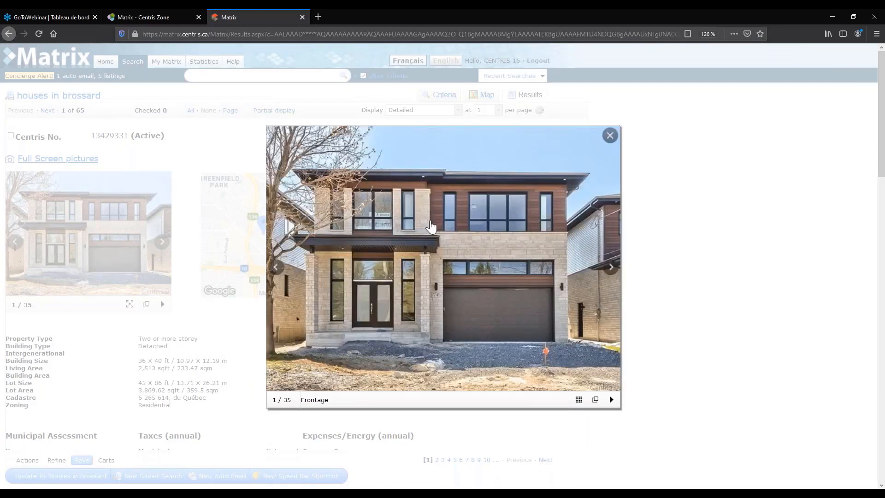
scroll(431, 228, down, 8)
scroll(431, 227, down, 3)
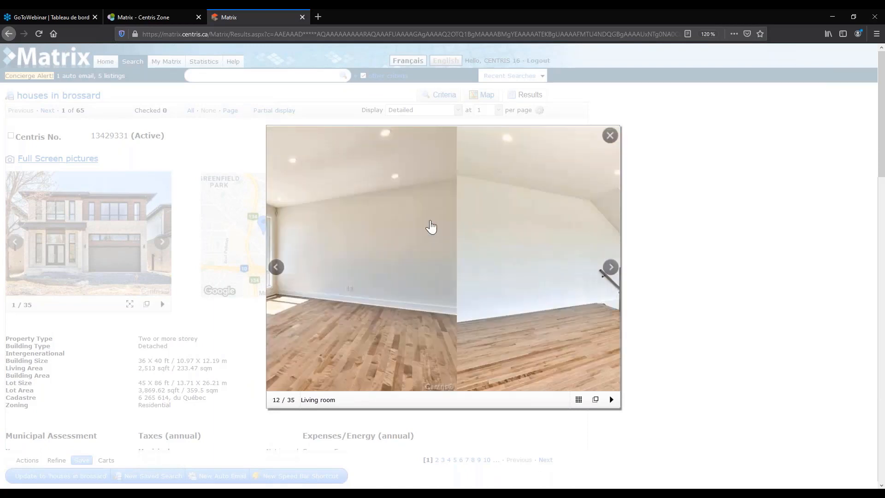
scroll(431, 227, down, 2)
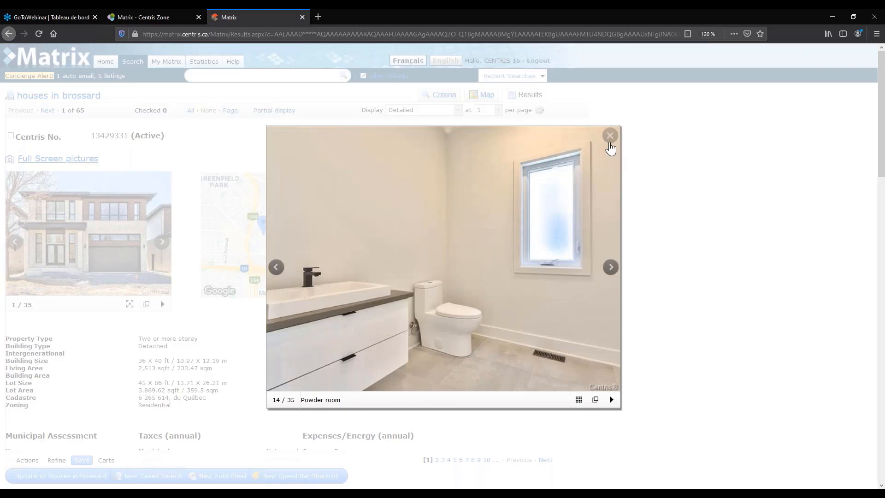
click(610, 135)
click(64, 159)
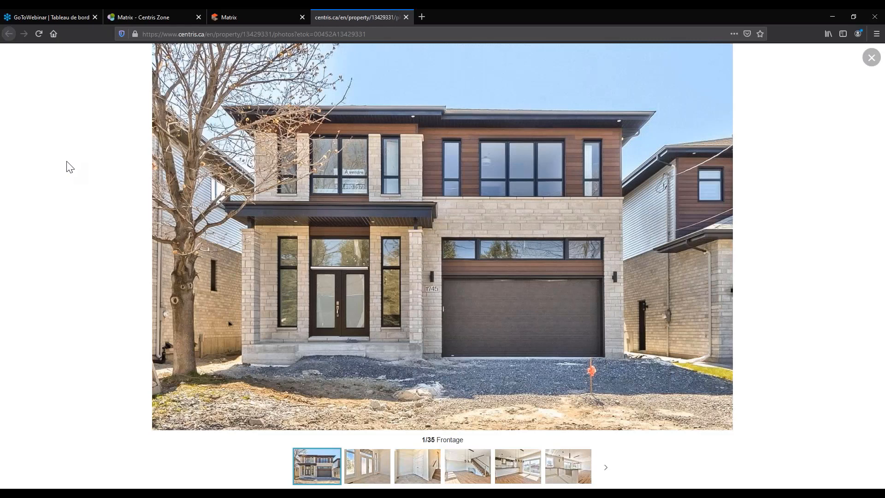
Page through the living room and kitchen photos to 13/35, then close the photo tab.
key(Right)
key(Right)
key(Right)
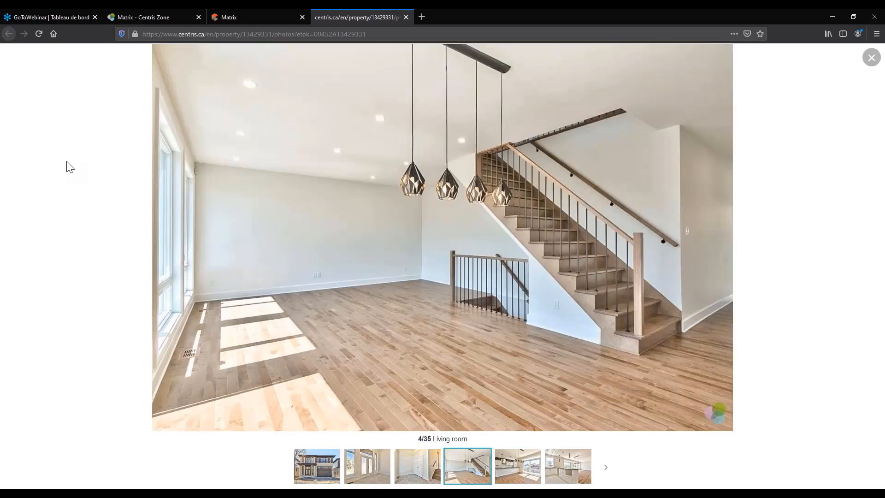
key(Right)
key(Right)
key(Right)
key(Right)
key(Right)
key(Right)
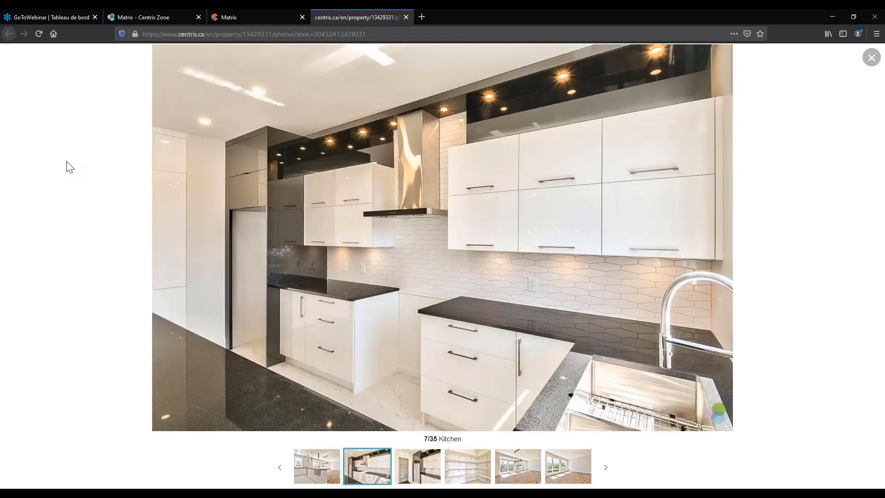
key(Right)
key(Right)
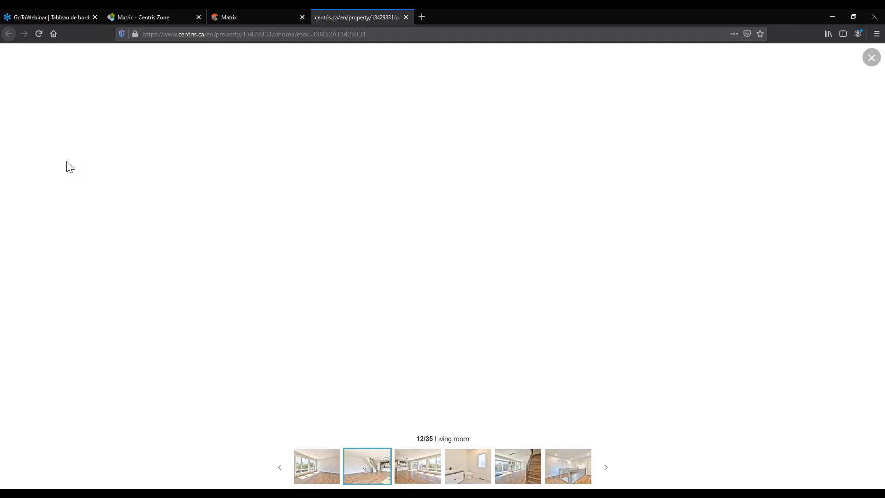
key(Right)
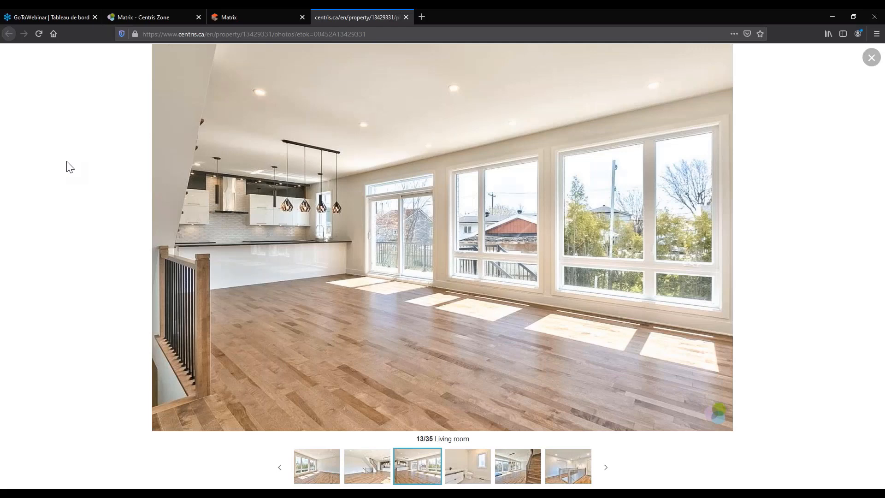
key(ctrl+w)
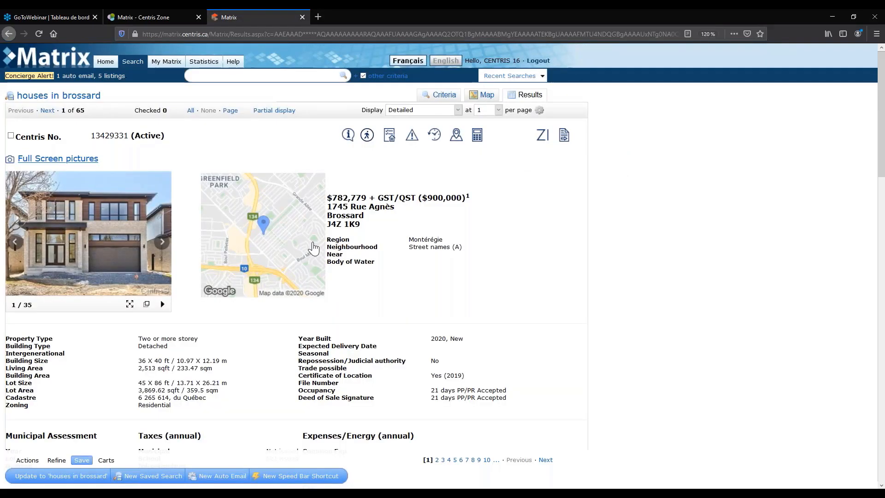
Review the selling broker information for the listing and close its window.
scroll(313, 247, down, 2)
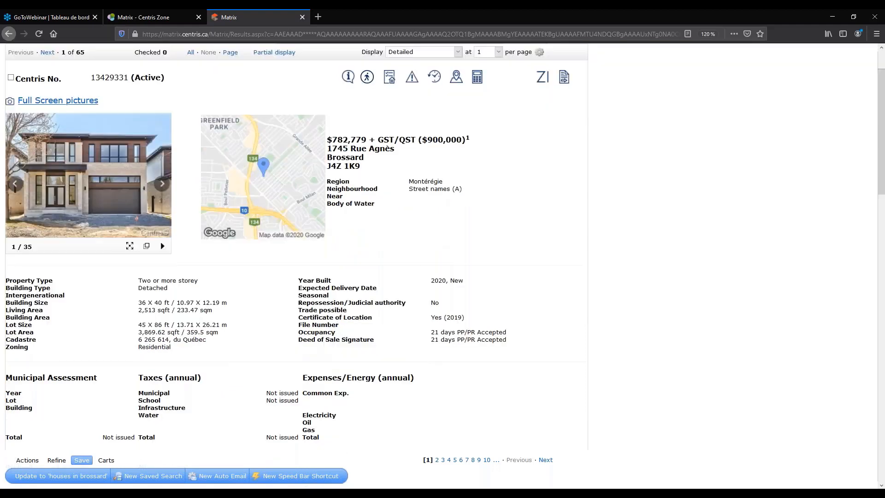
scroll(565, 143, up, 2)
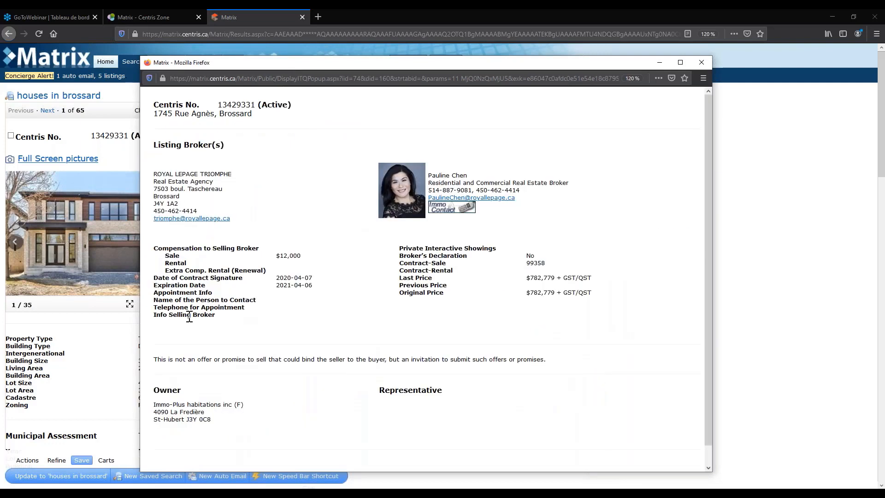
drag(186, 314, 204, 326)
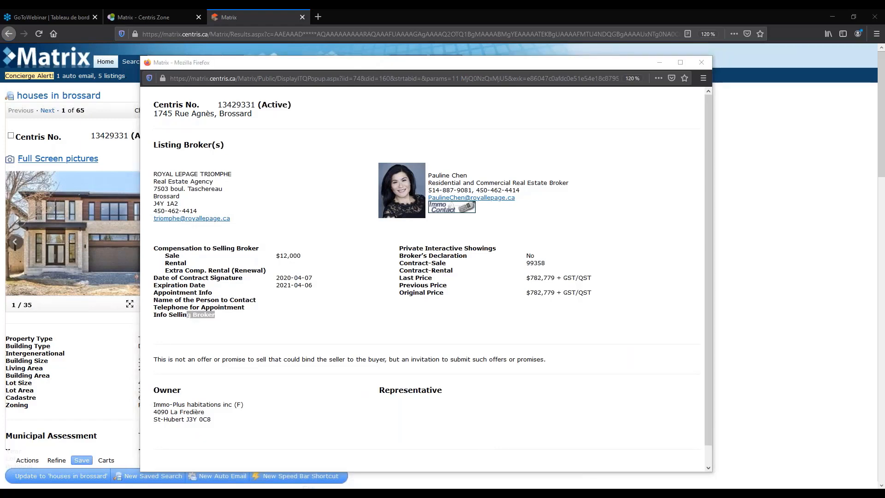
click(656, 96)
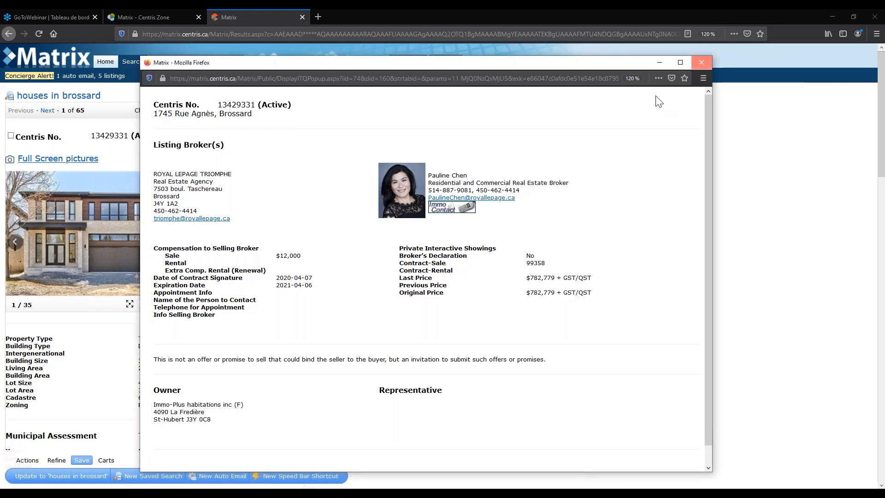
click(701, 63)
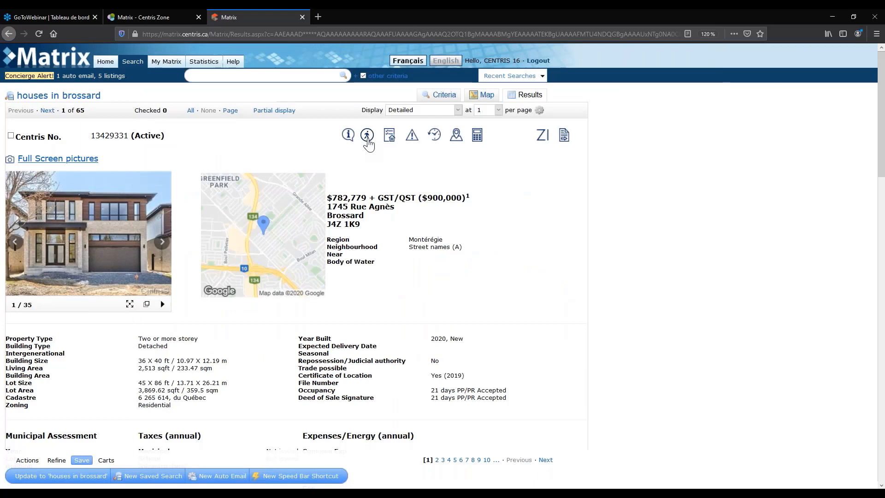
Bring up the neighbourhood Lifestyle ratings for transportation, services and character.
click(368, 141)
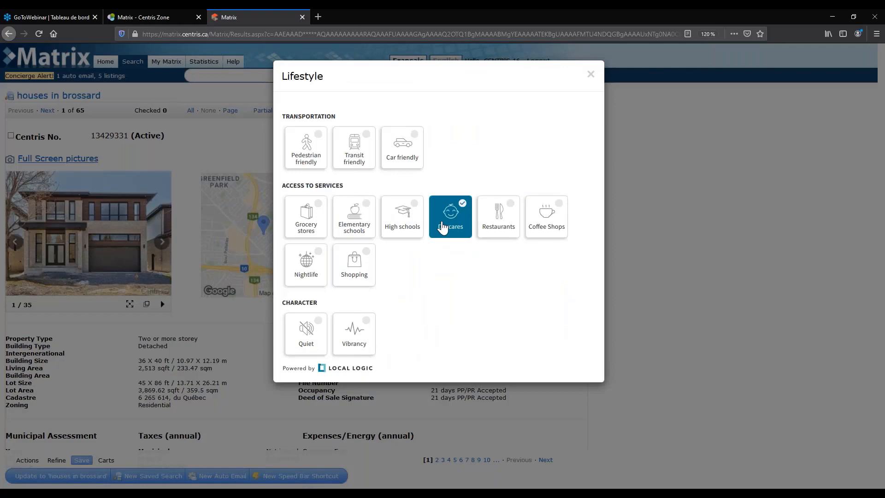
key(Escape)
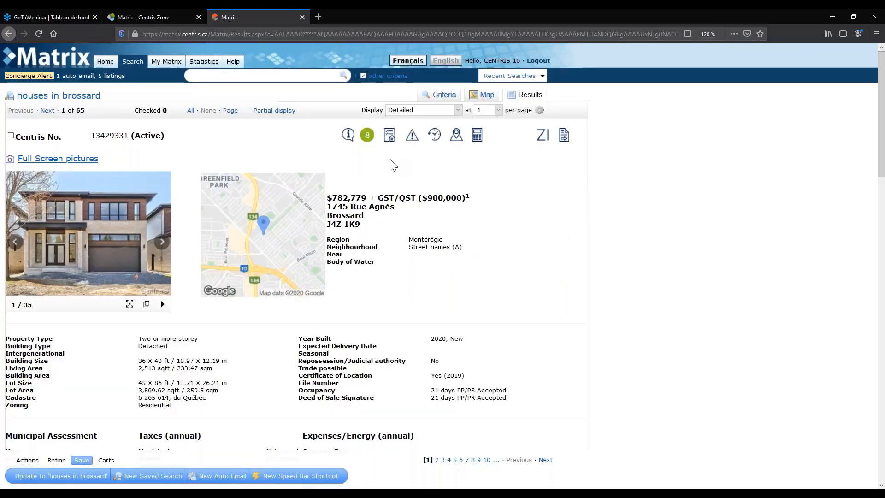
click(367, 134)
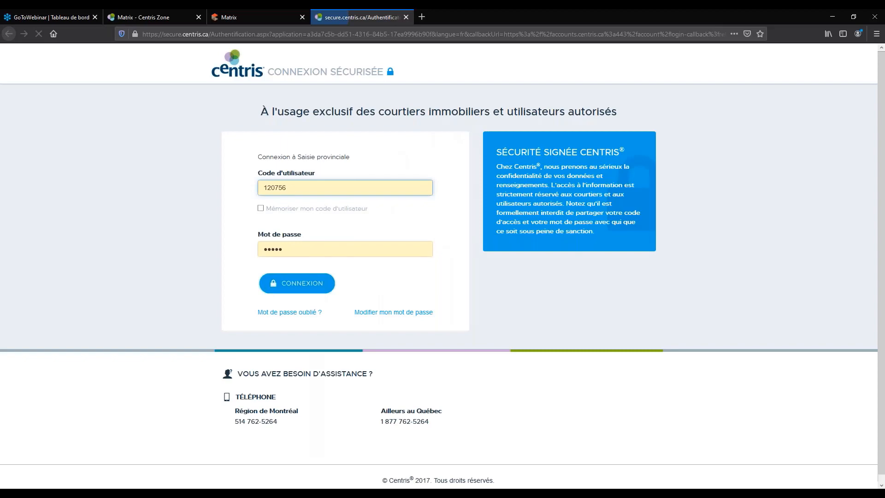
click(405, 17)
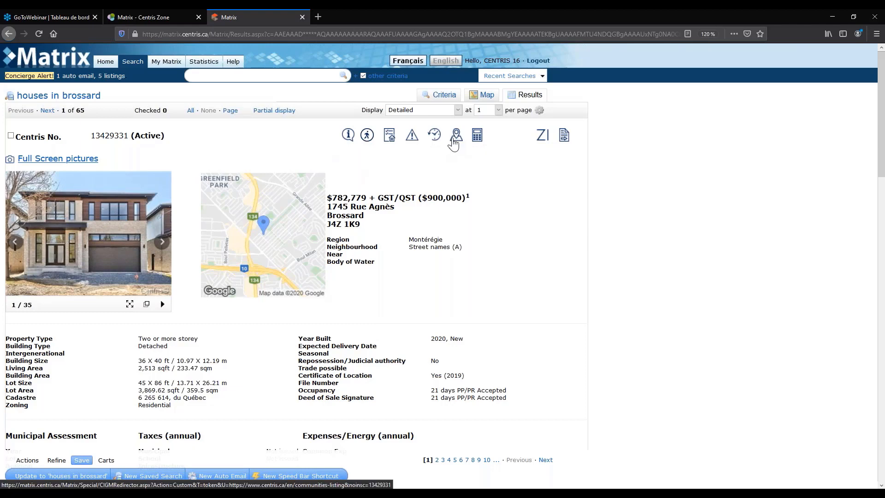
Open the listing's Communities page in a new tab, showing Walk Score 64 and neighbourhood ratings.
click(456, 136)
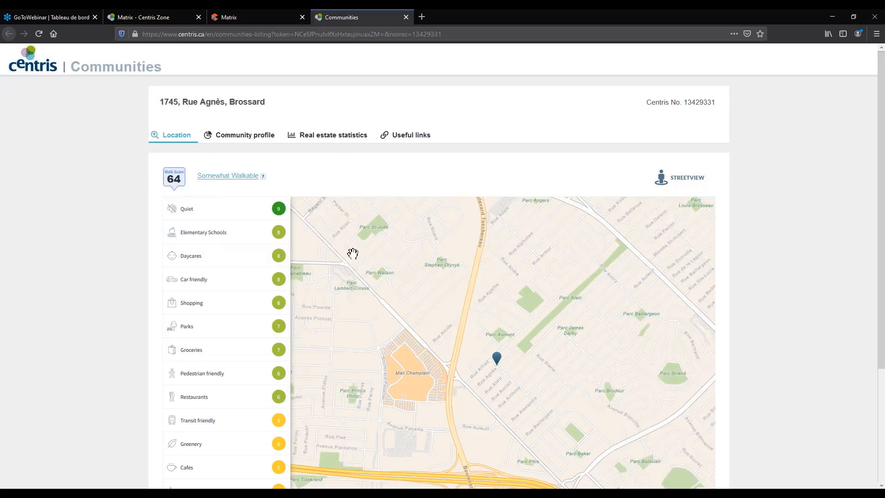
Scroll through the Location tab's neighbourhood score list.
scroll(186, 402, down, 1)
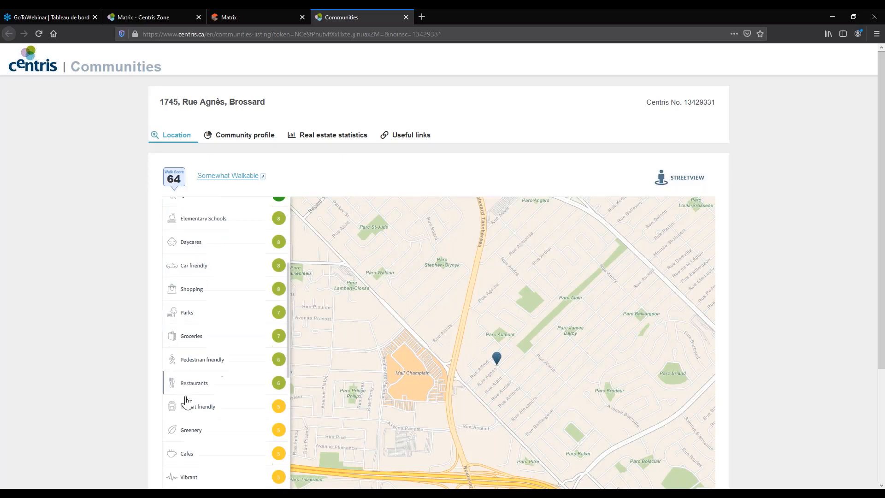
scroll(187, 402, down, 1)
scroll(186, 402, up, 2)
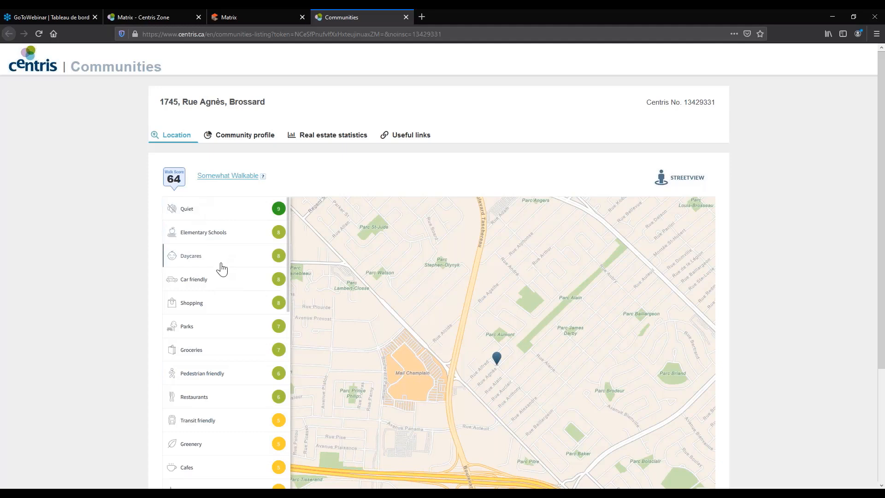
scroll(211, 312, down, 1)
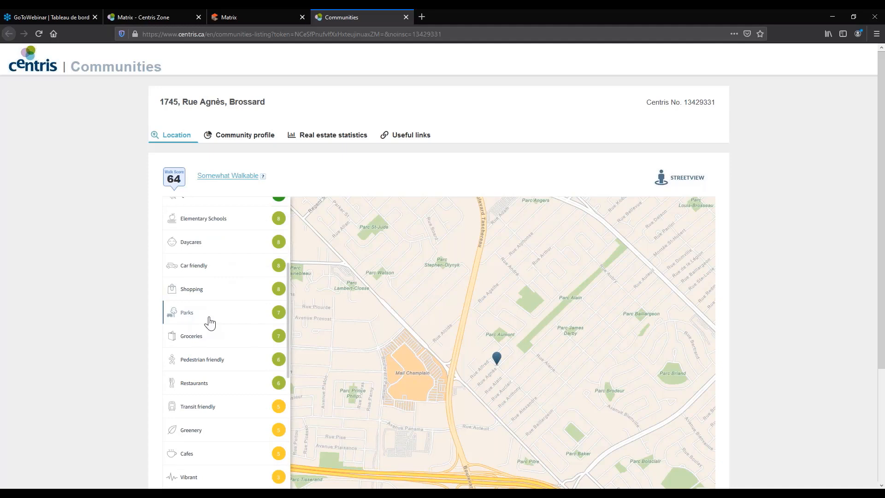
scroll(211, 336, down, 3)
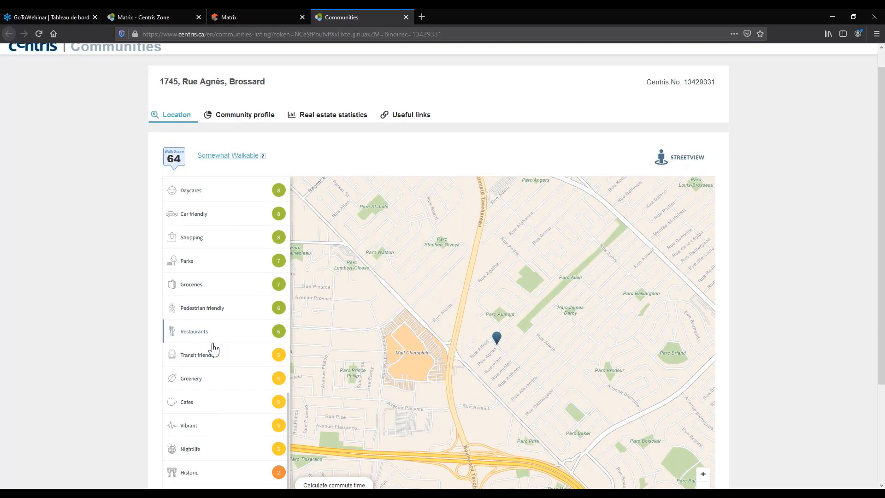
scroll(274, 368, down, 3)
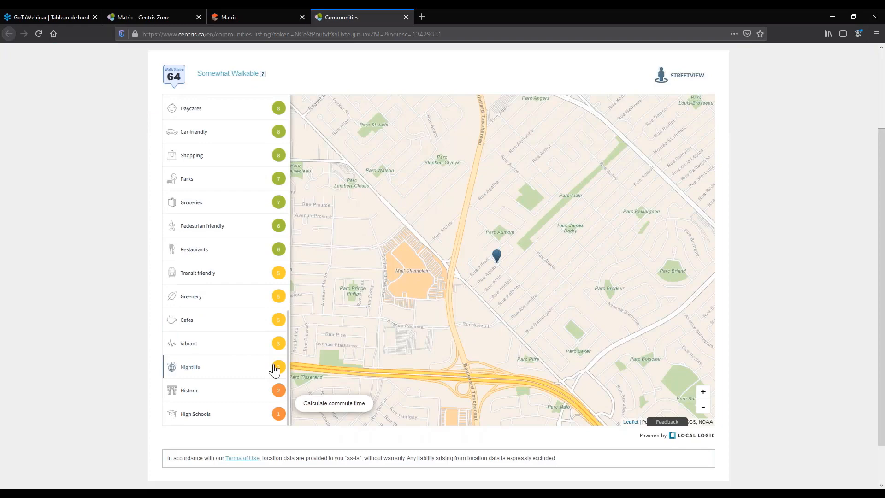
scroll(233, 353, up, 3)
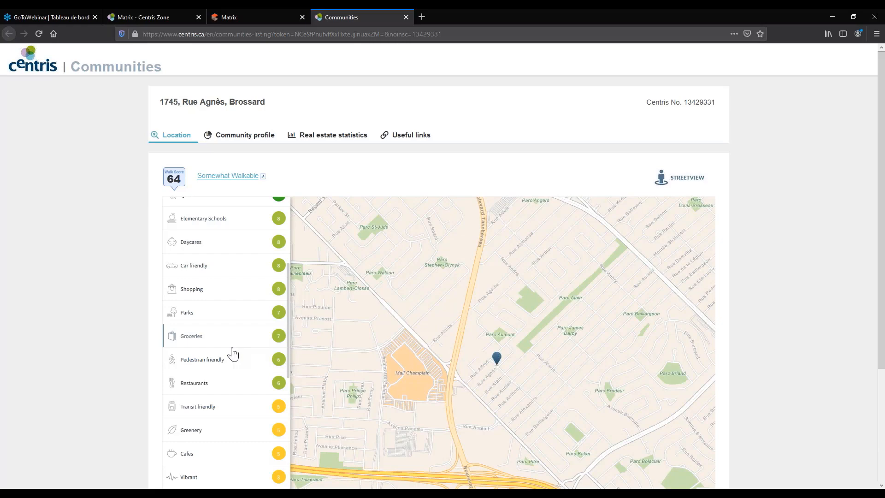
scroll(232, 354, down, 3)
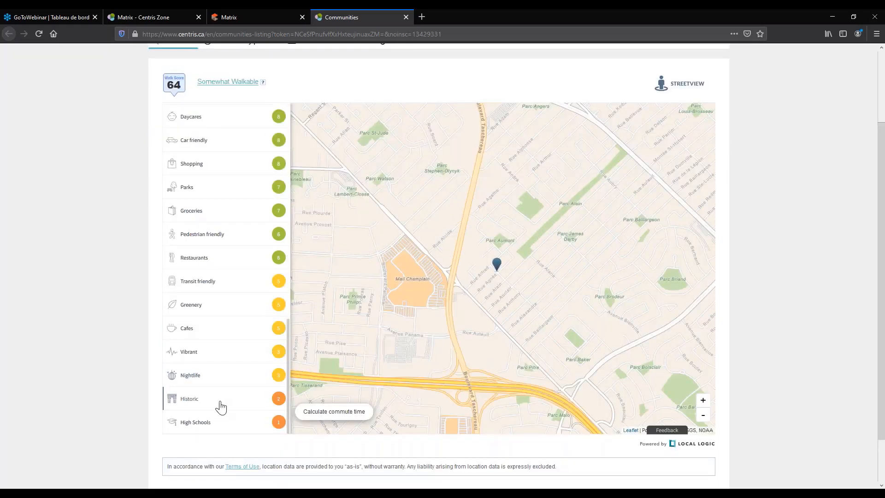
Expand the Nightlife rating to list nearby bars and zoom the map out to show them.
click(214, 380)
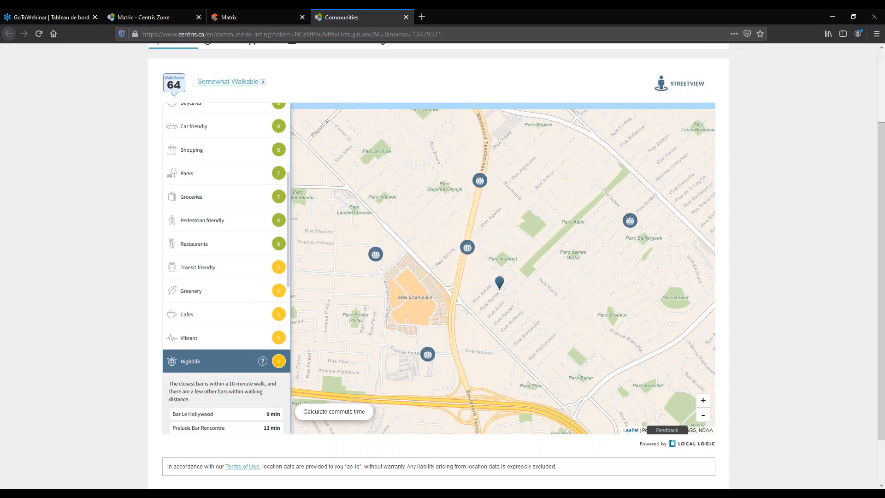
scroll(193, 420, down, 2)
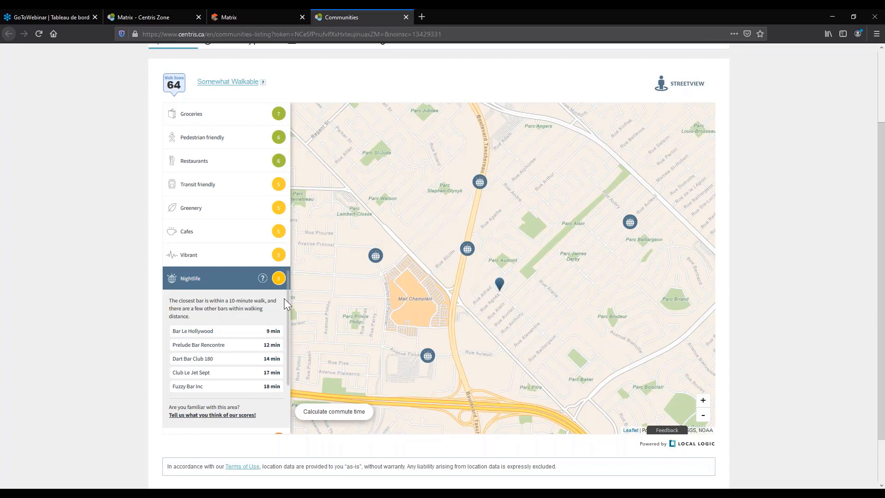
scroll(284, 304, up, 1)
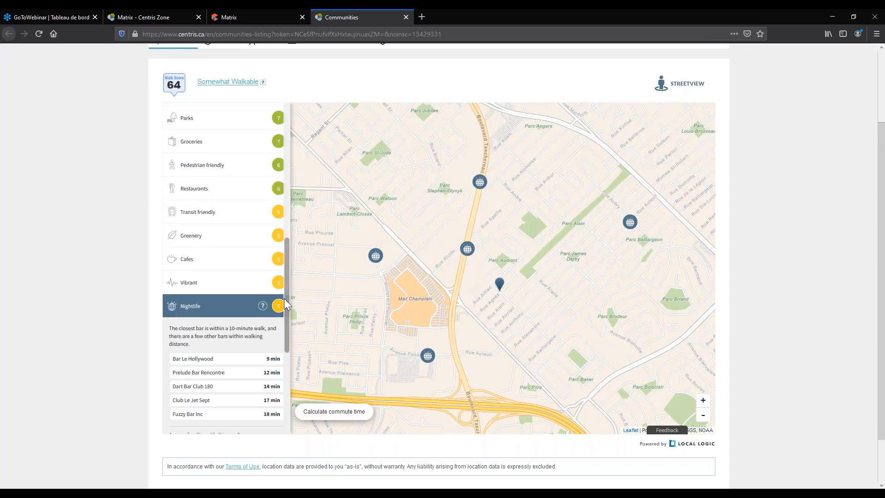
scroll(284, 304, up, 2)
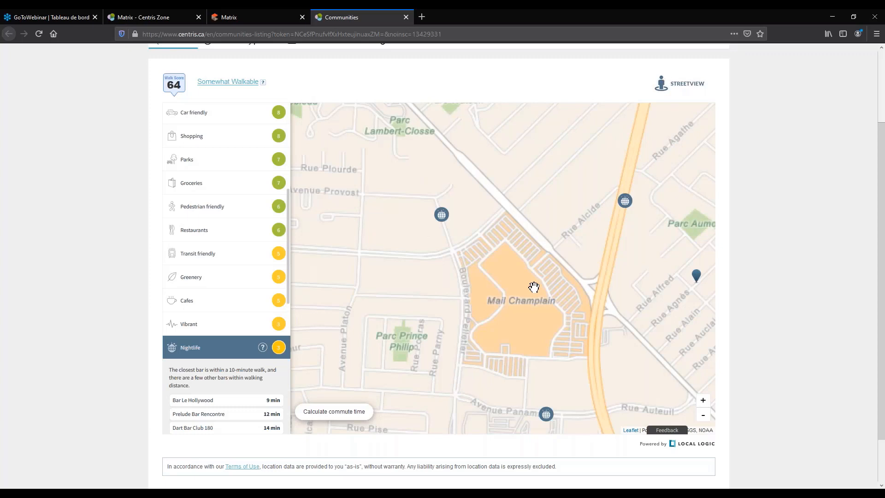
scroll(504, 276, down, 2)
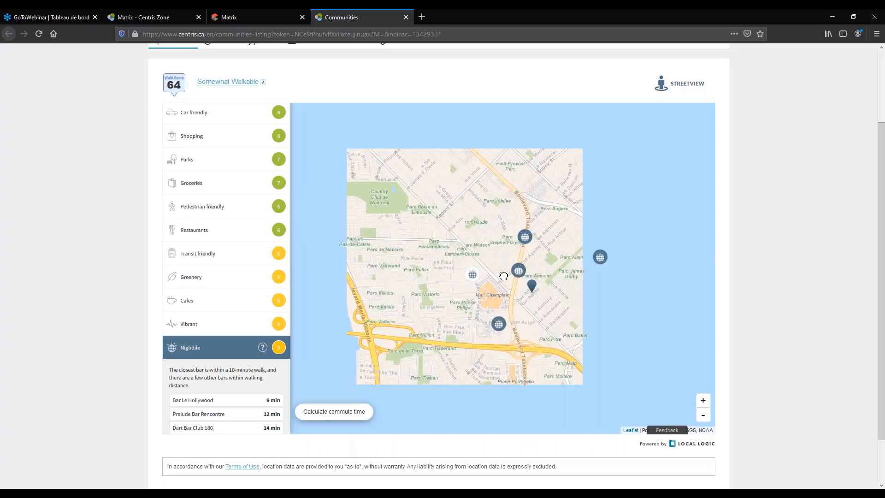
scroll(219, 243, up, 1)
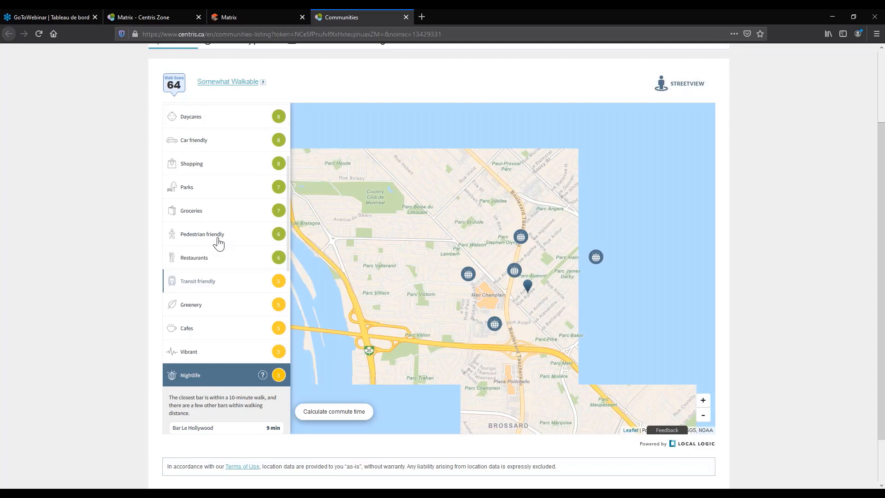
Switch to the Community profile and scroll through Brossard's population and demographic charts.
scroll(219, 243, up, 3)
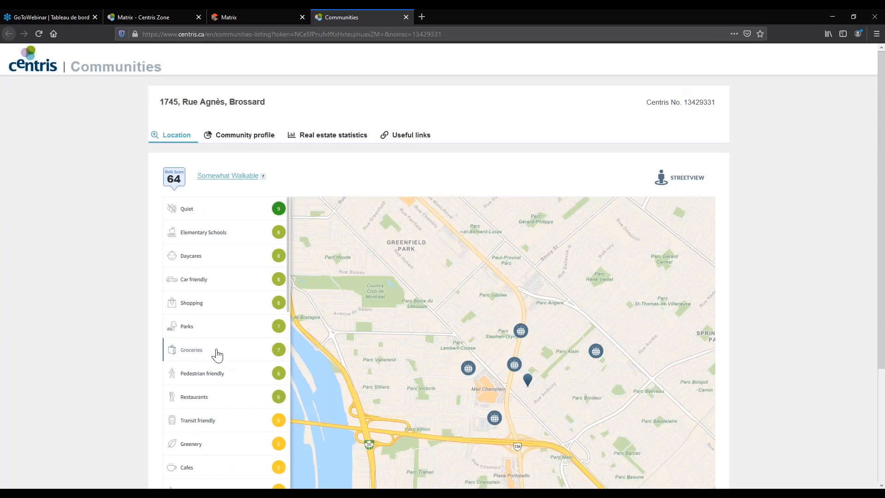
click(245, 135)
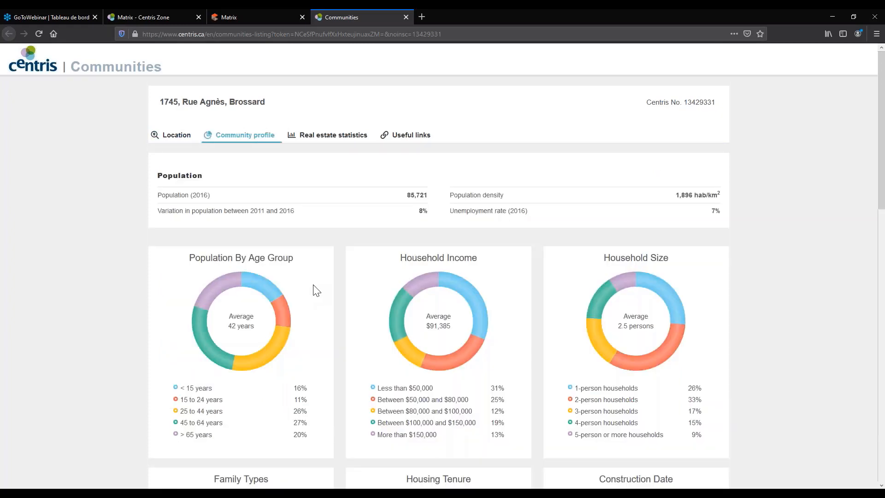
scroll(317, 290, down, 1)
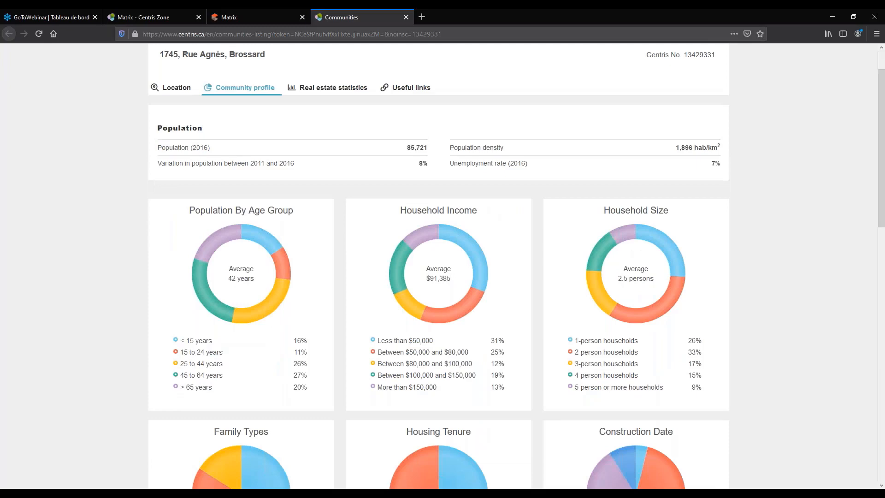
scroll(593, 295, down, 3)
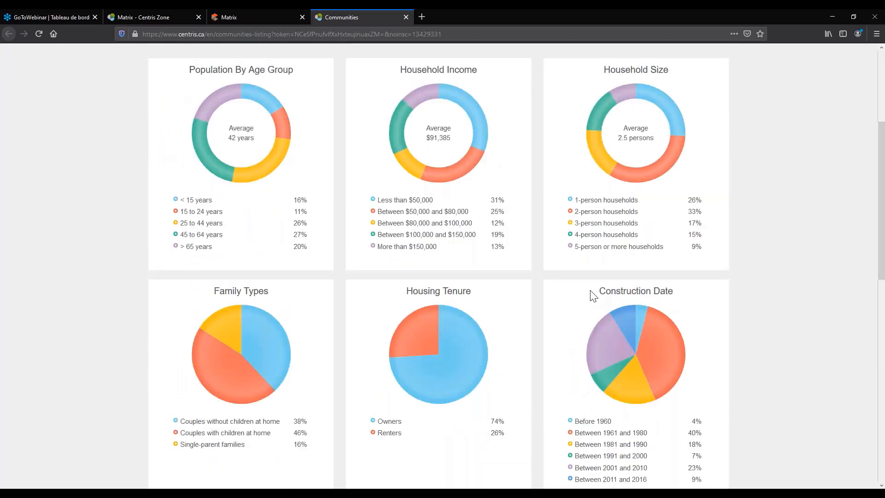
scroll(594, 295, down, 6)
scroll(597, 332, down, 3)
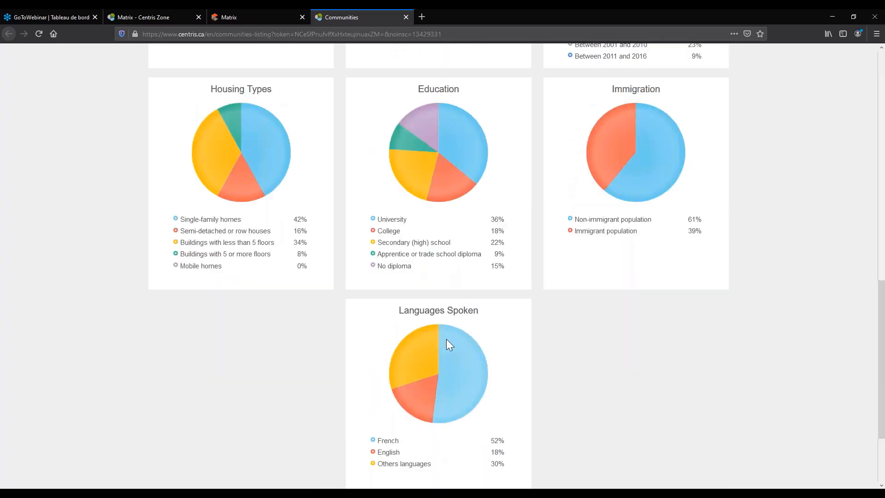
scroll(446, 339, up, 15)
Highlight the 2016 year in the Population label.
drag(181, 195, 232, 205)
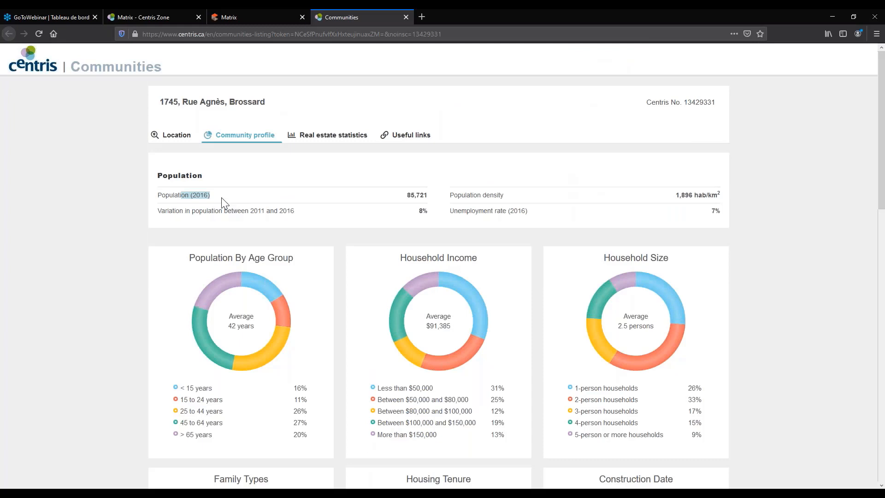
click(210, 194)
double_click(198, 197)
click(175, 200)
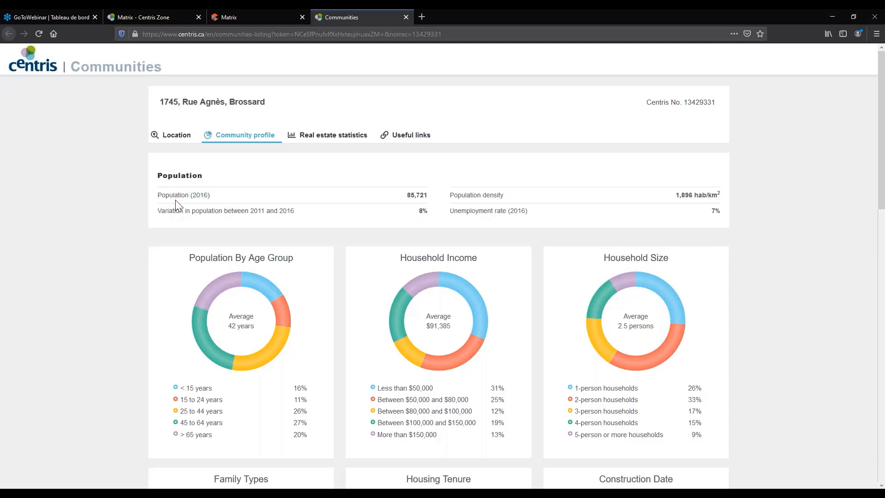
Look over the Real estate statistics tables, then close the Communities tab.
click(332, 144)
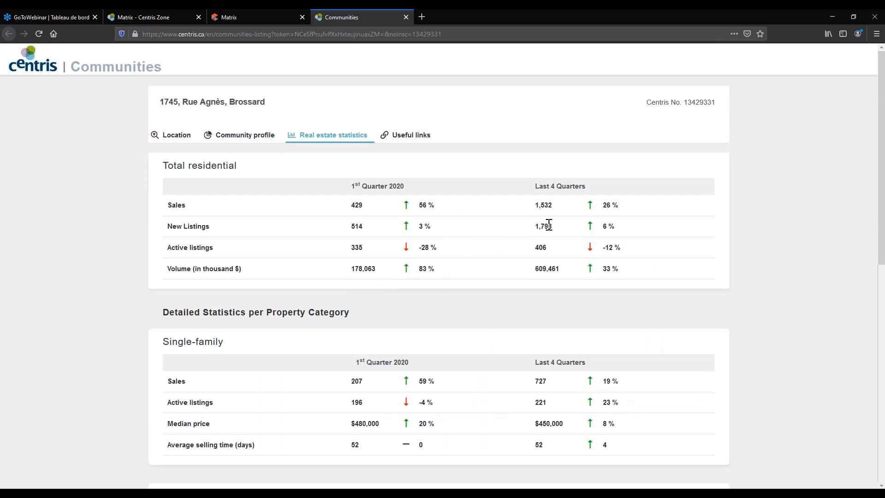
scroll(549, 224, down, 1)
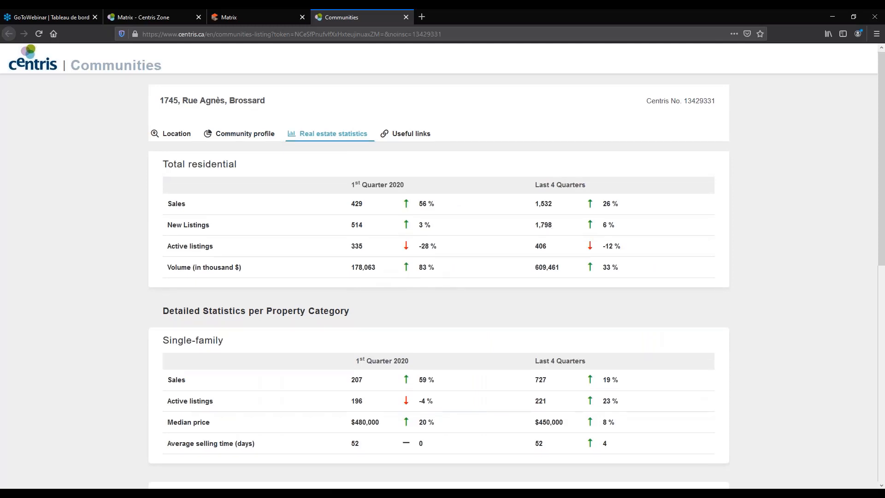
scroll(204, 364, up, 1)
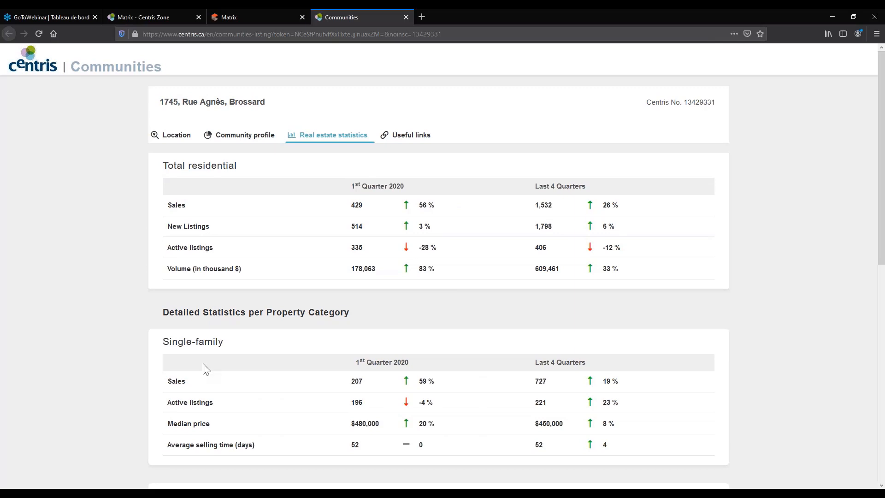
scroll(203, 364, down, 1)
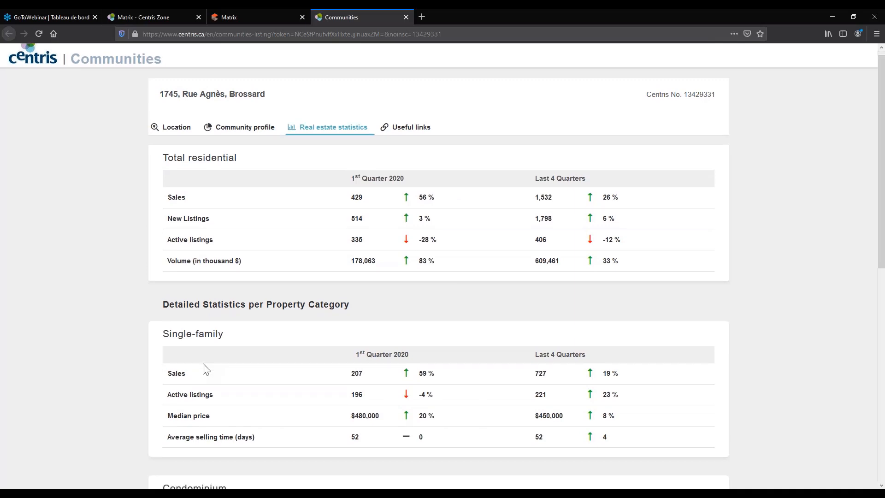
scroll(206, 369, down, 7)
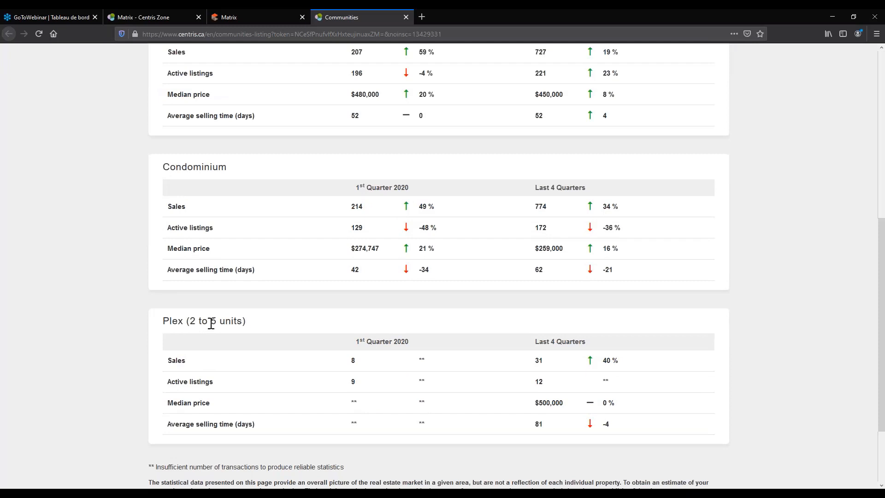
scroll(211, 323, up, 7)
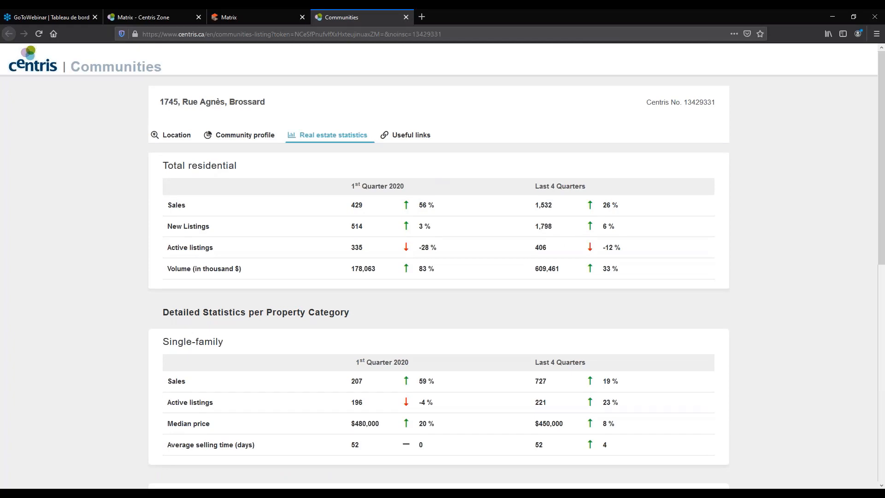
key(ctrl+w)
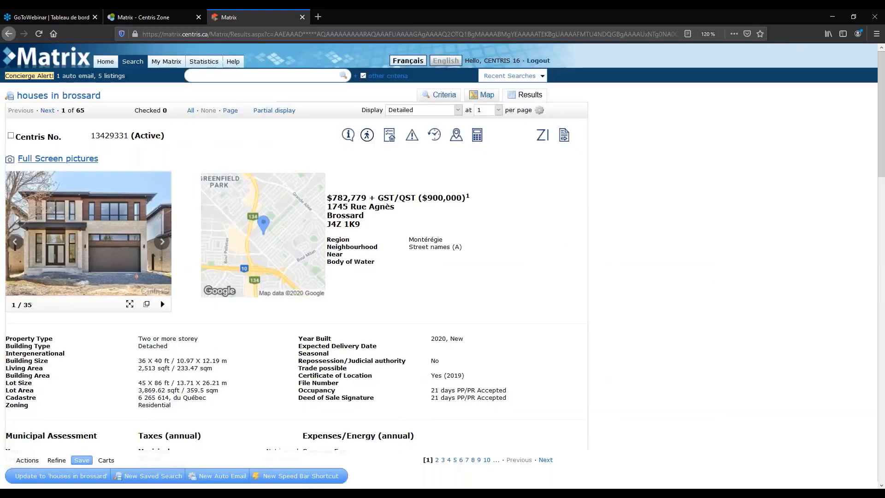
Open the listing's mortgage calculator in a new tab, then return to the Matrix listing.
click(477, 134)
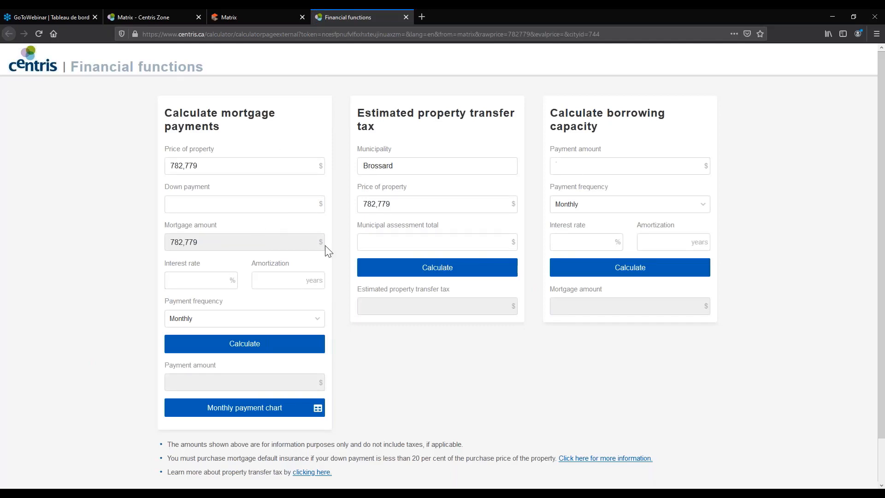
click(262, 16)
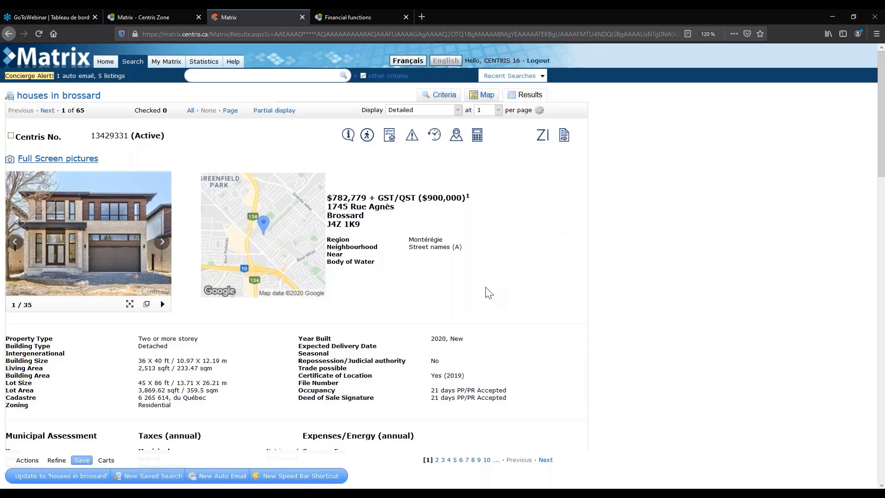
Start a new Condominium/Residential Apartment address search.
scroll(483, 304, down, 1)
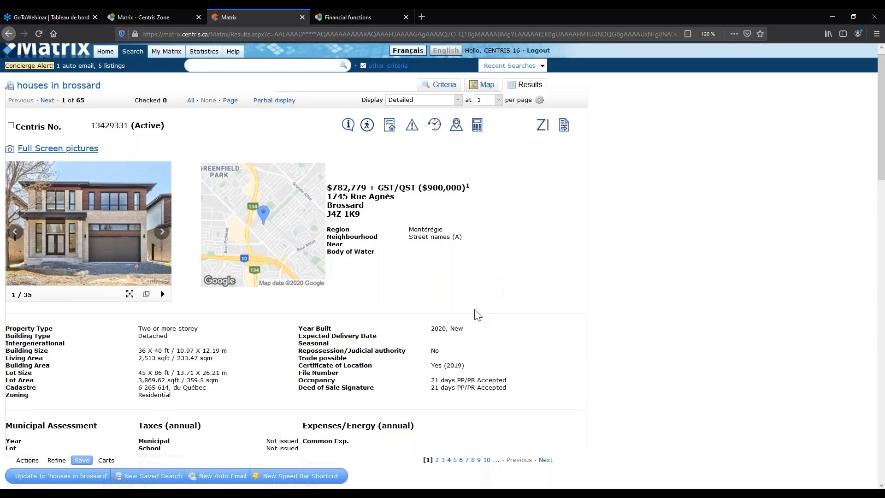
scroll(477, 315, up, 1)
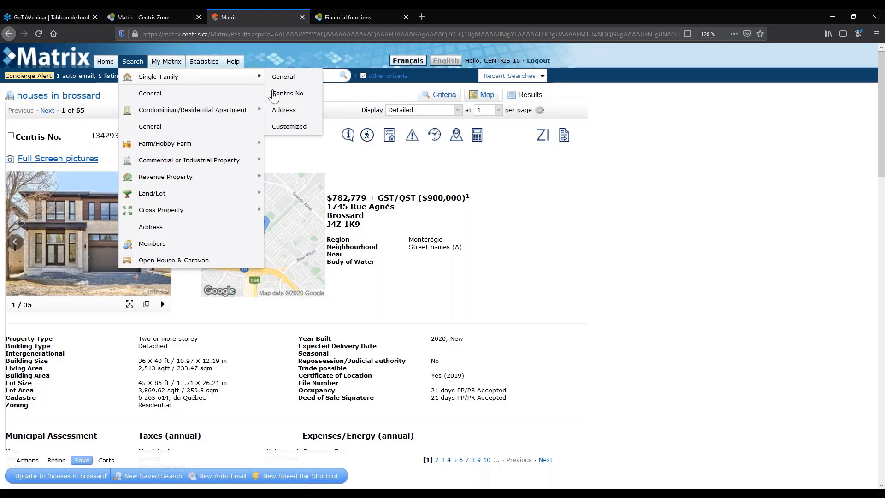
click(276, 110)
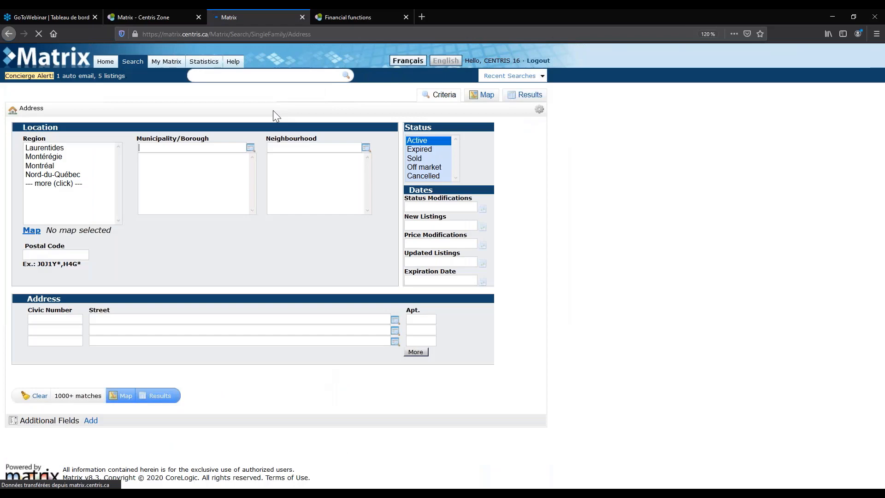
click(282, 140)
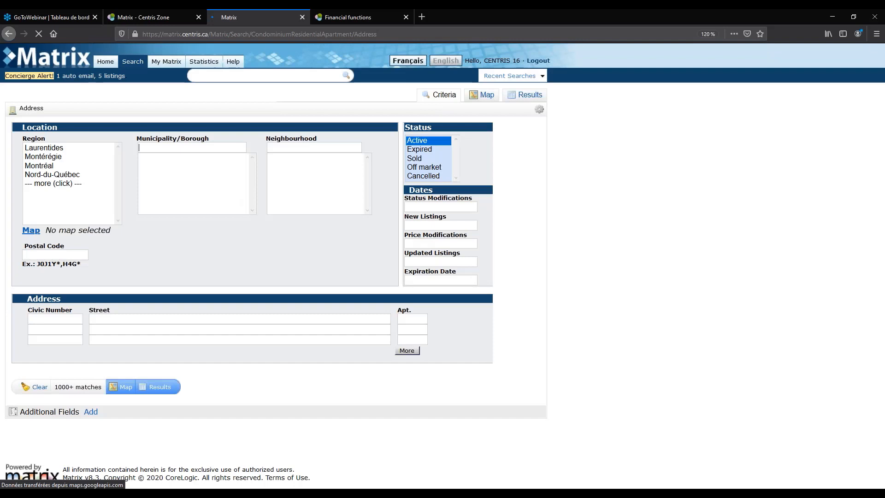
Restrict the condo search to the Montérégie region and Brossard municipality, yielding 393 matches.
click(49, 162)
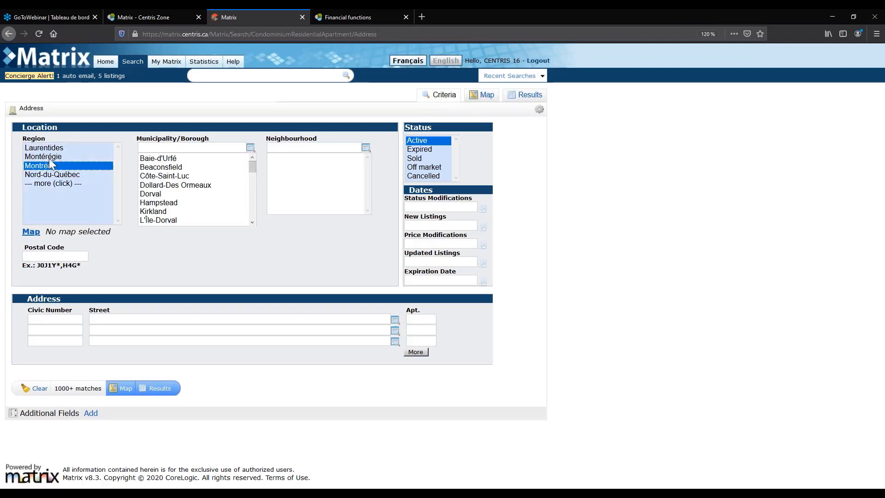
click(49, 157)
scroll(155, 197, down, 5)
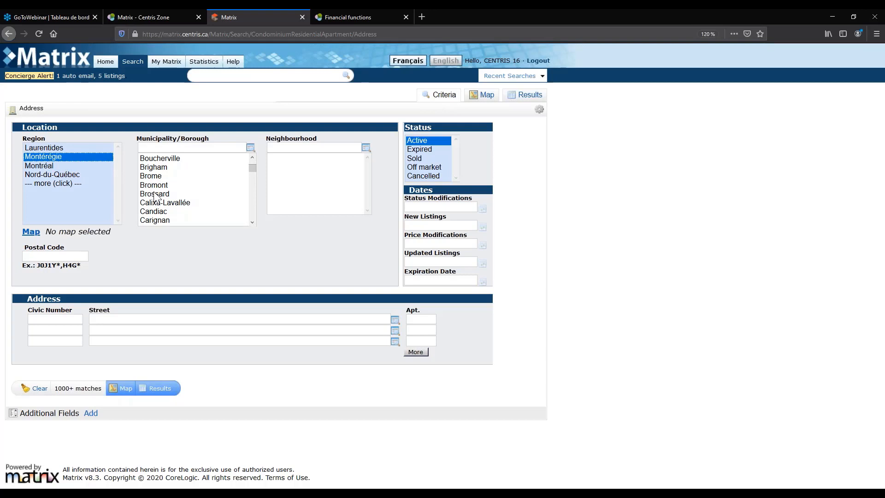
click(154, 194)
click(130, 318)
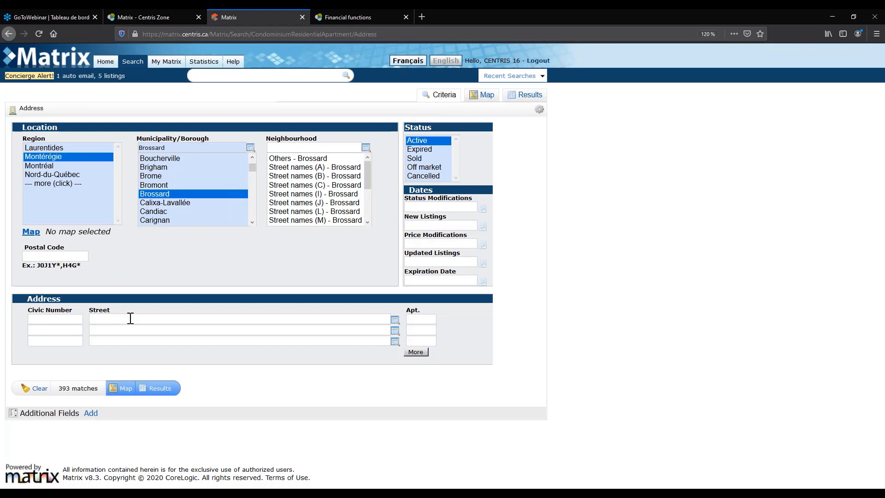
Set the street criterion to Boul. Milan via the street lookup.
text(milan)
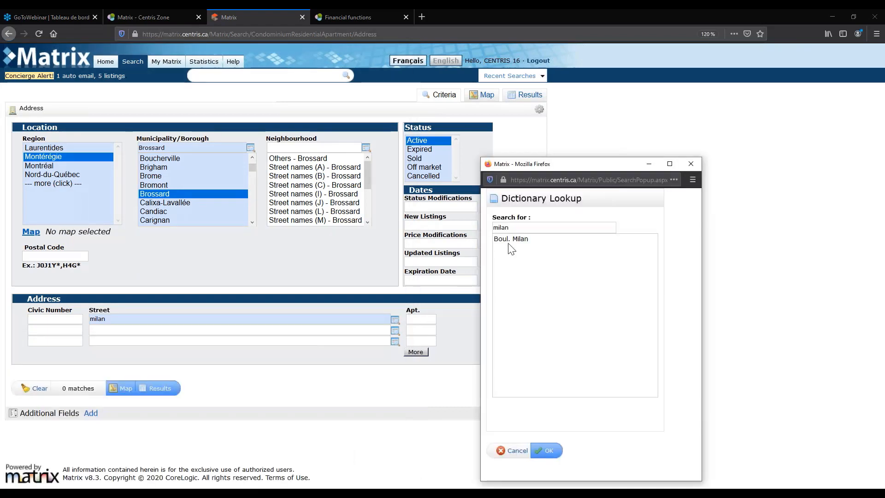
click(510, 239)
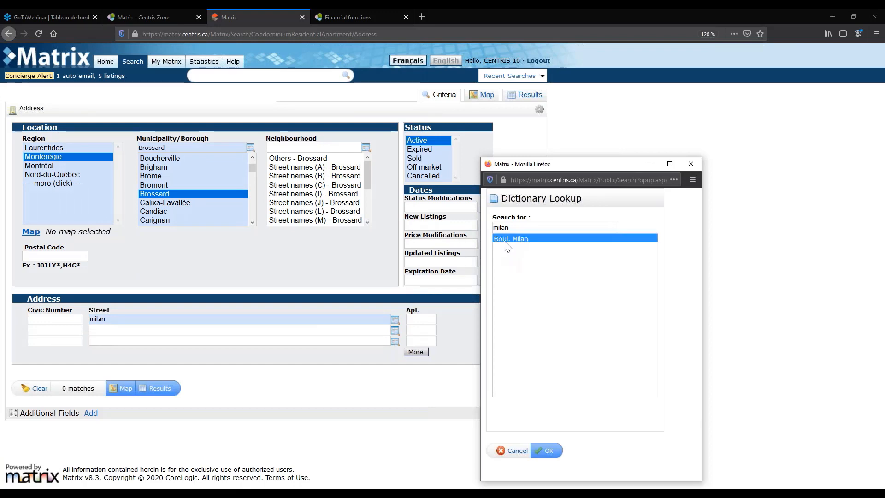
click(549, 451)
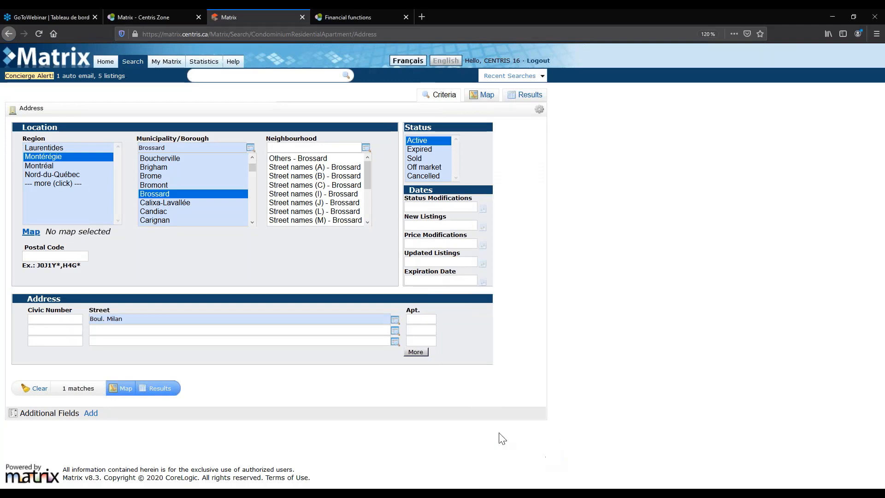
click(78, 389)
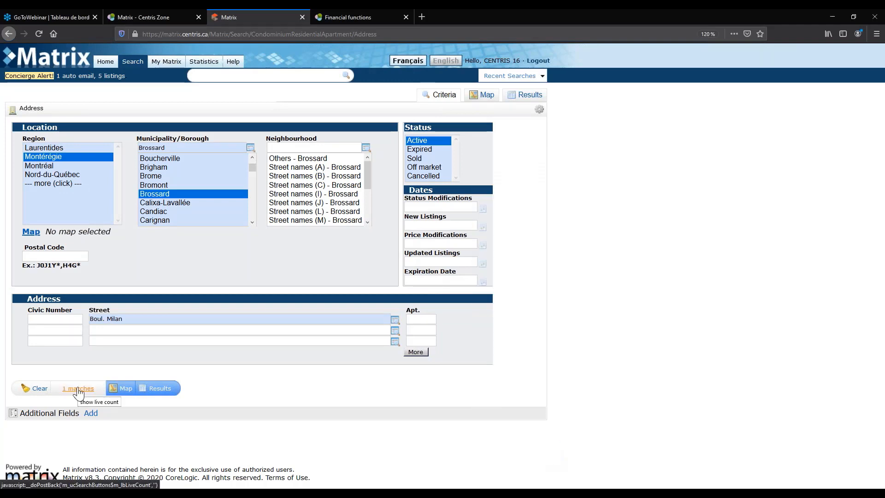
click(157, 392)
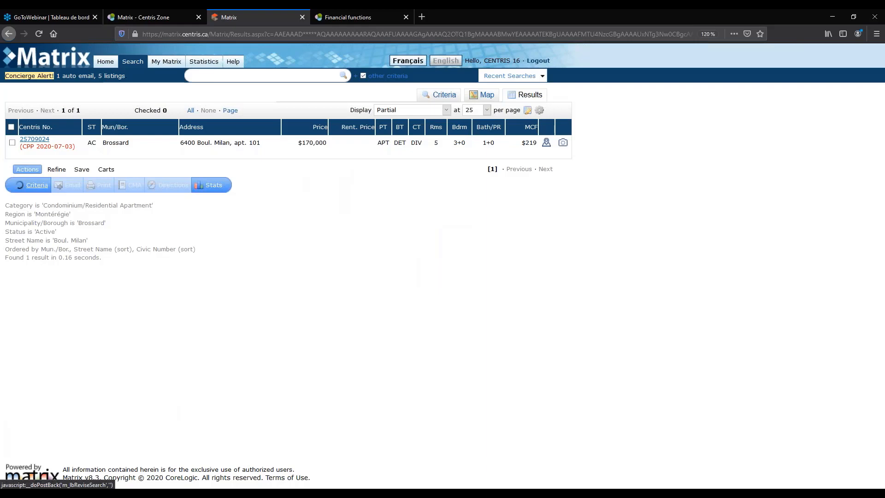
click(36, 185)
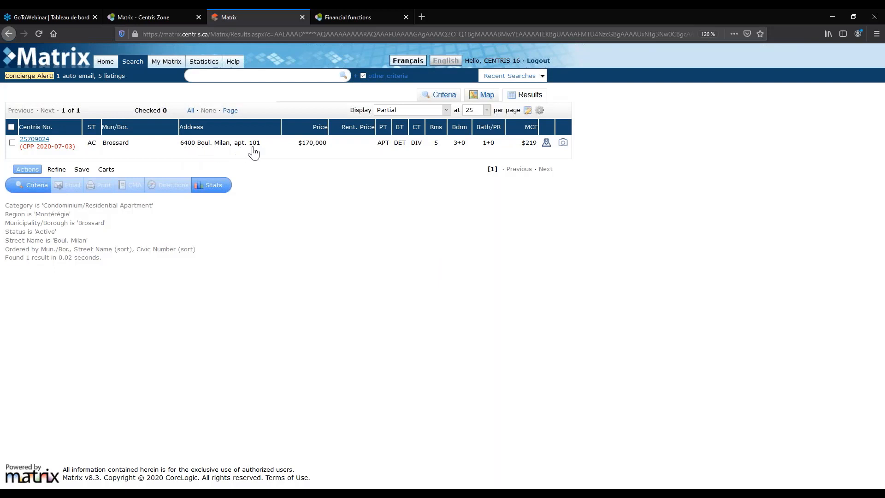
click(37, 186)
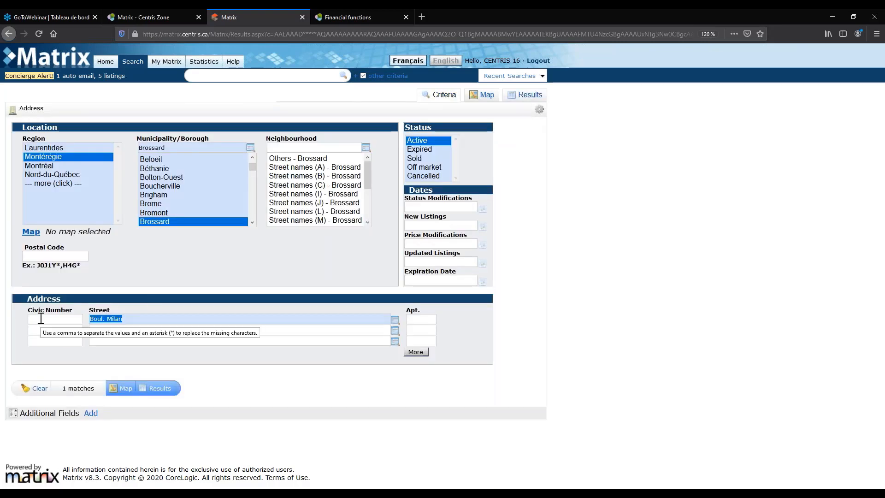
key(Delete)
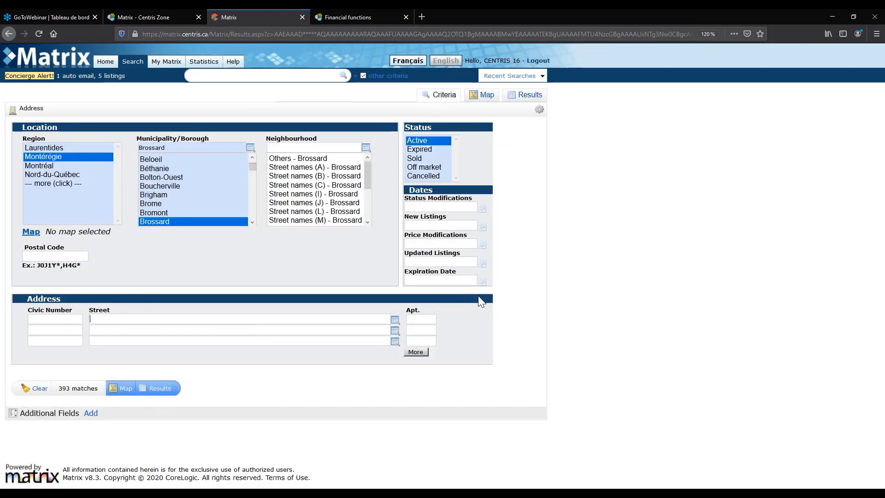
click(78, 317)
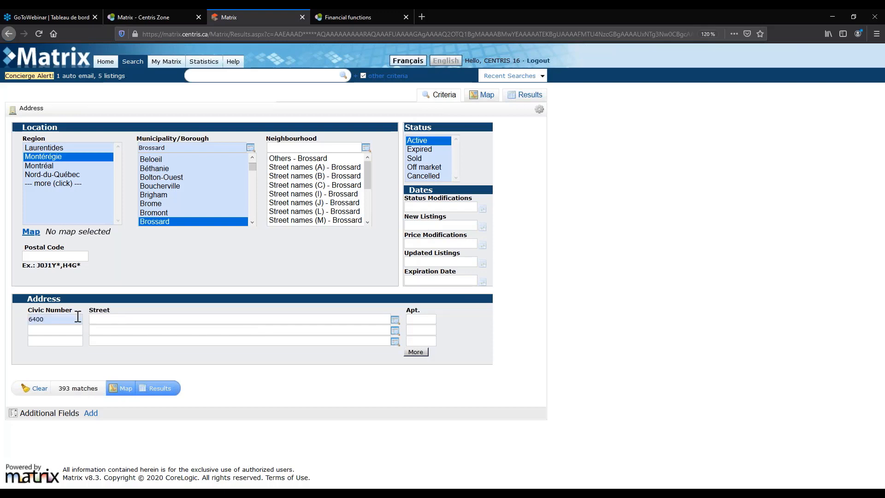
key(Tab)
key(Tab)
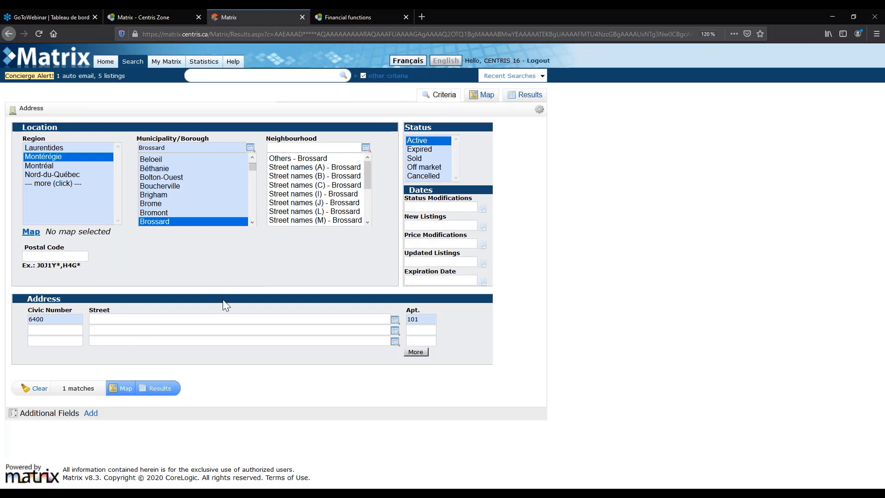
click(166, 390)
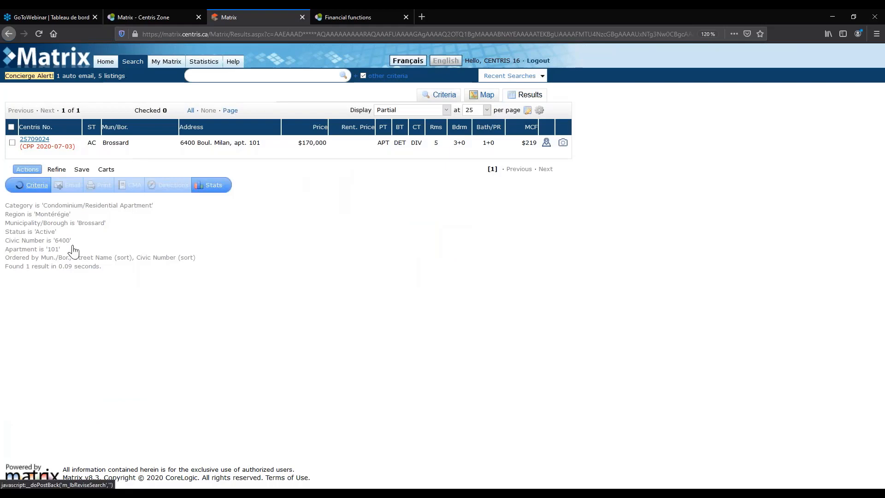
double_click(50, 321)
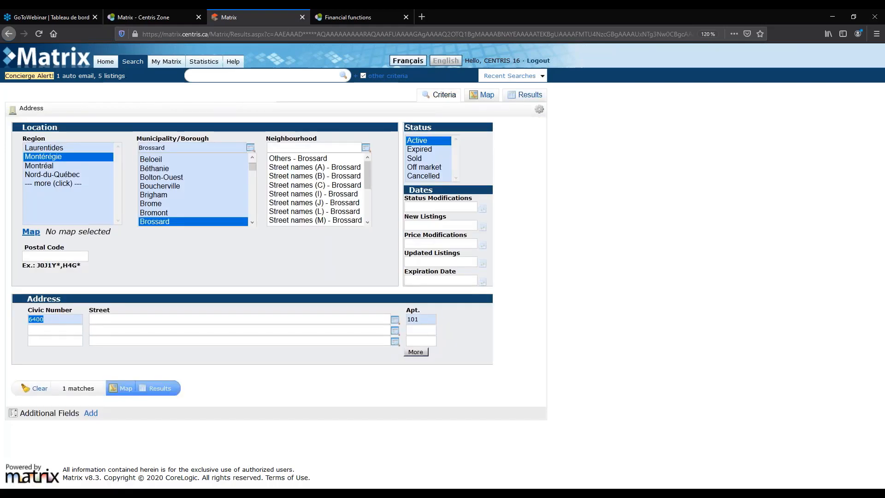
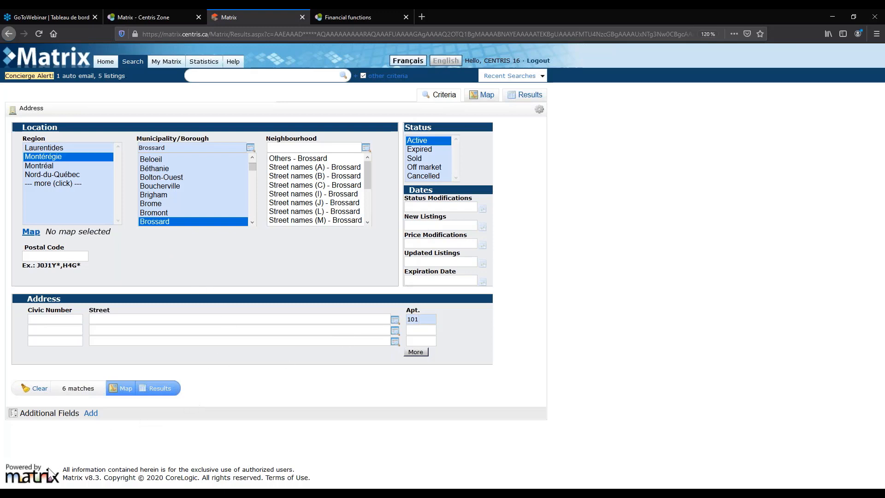
click(165, 389)
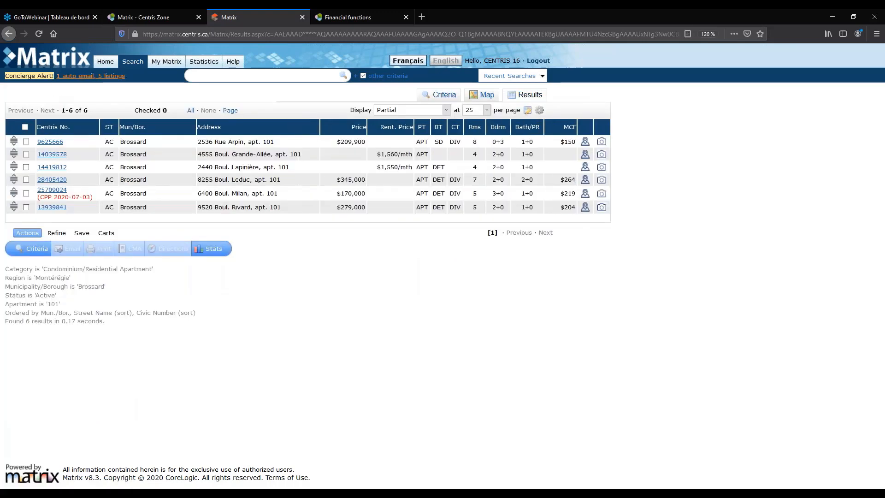
click(99, 65)
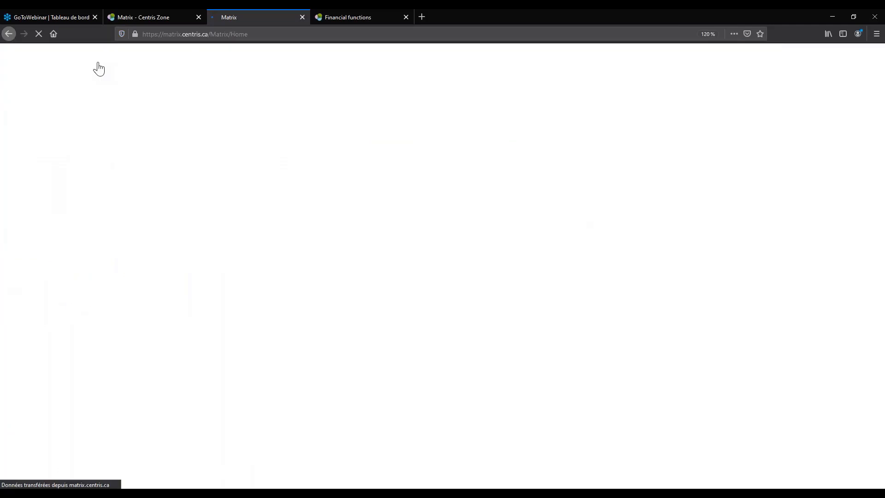